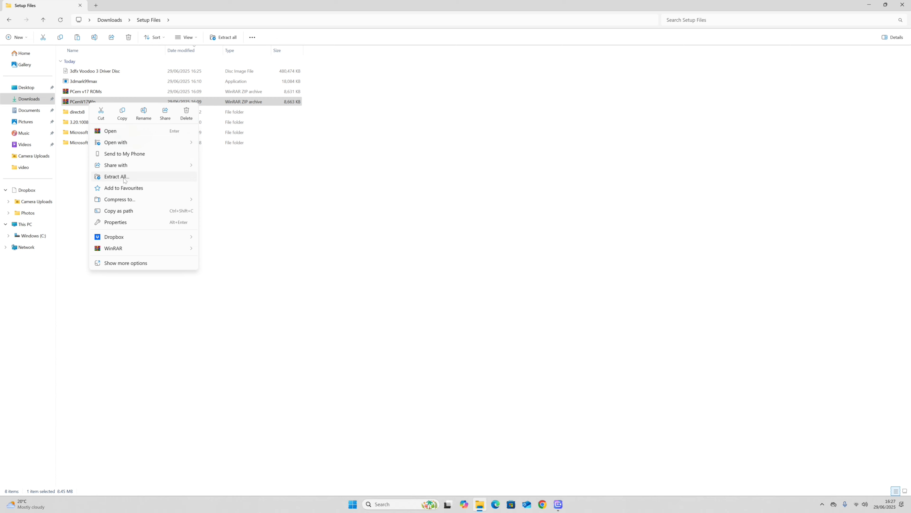
# - Extract the PCemV17Win archive into its own folder and close the extracted folder's window
pyautogui.click(124, 177)
pyautogui.click(520, 326)
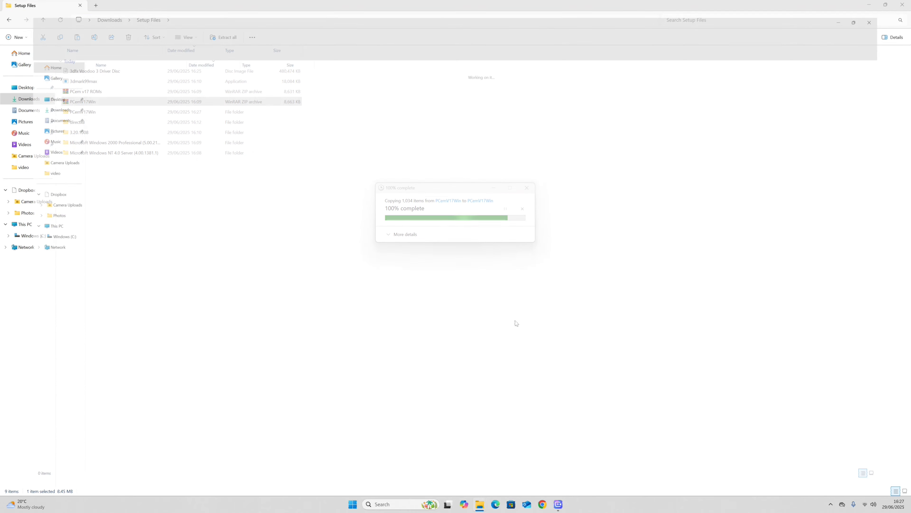
pyautogui.click(903, 5)
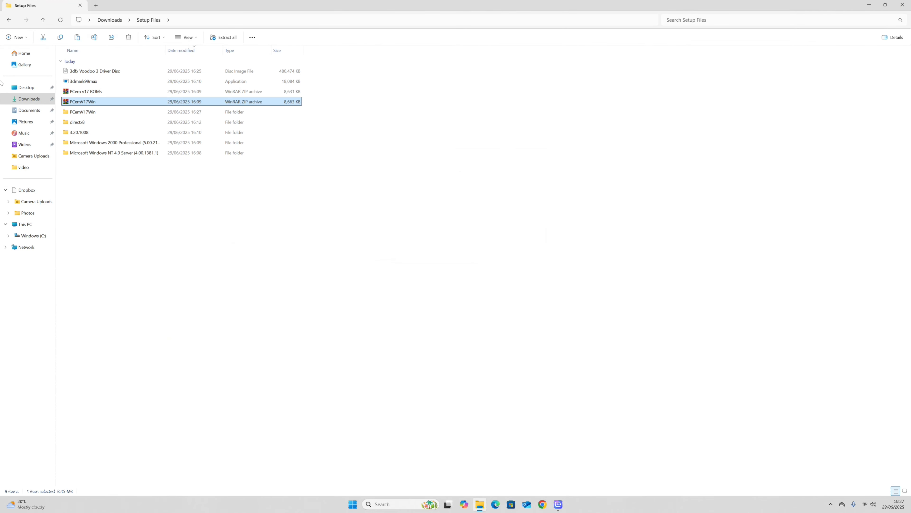
# - Extract the PCem v17 ROMs archive into its own folder within Setup Files
pyautogui.rightClick(98, 92)
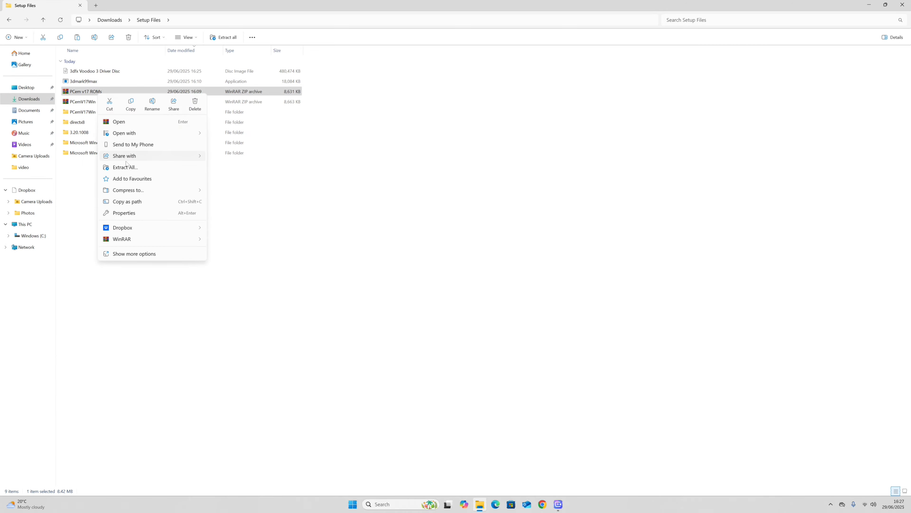
pyautogui.click(119, 151)
pyautogui.click(515, 325)
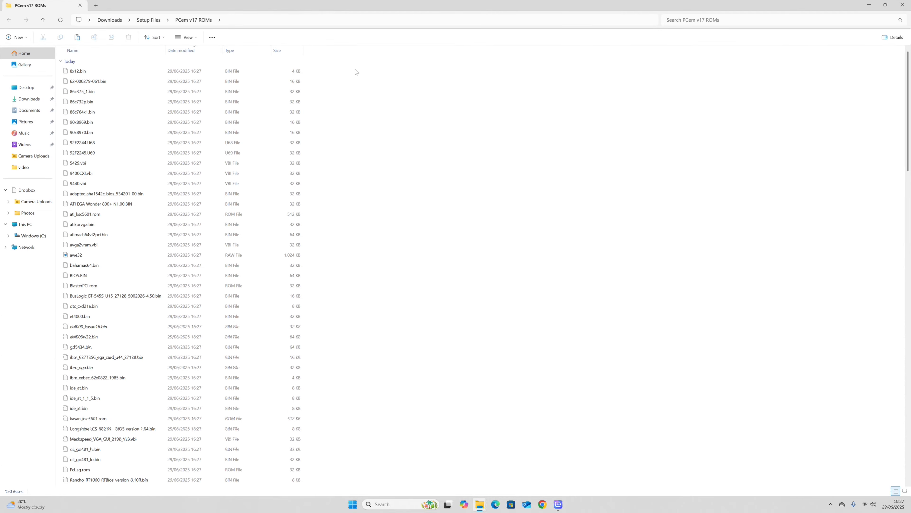
# - Copy all extracted PCem v17 ROMs files and folders into the roms folder inside PCemV17Win
pyautogui.moveTo(356, 69); pyautogui.dragTo(211, 503)
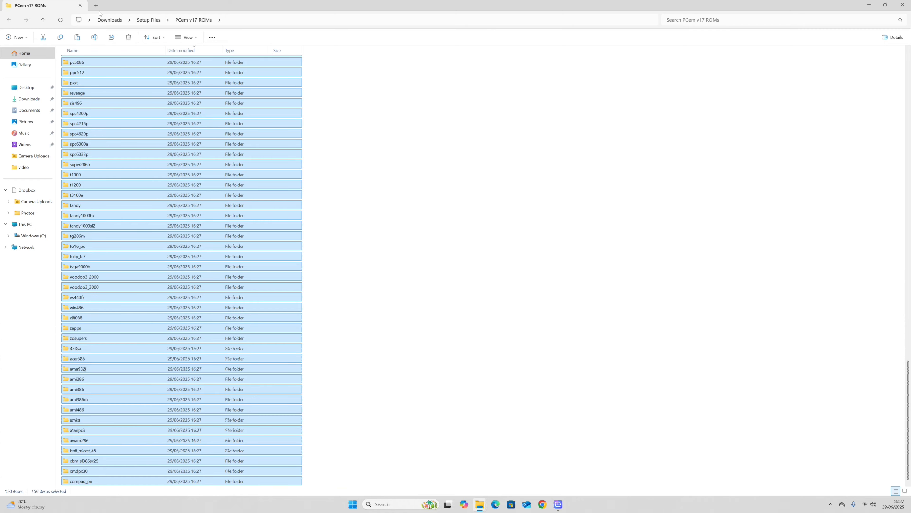
pyautogui.click(65, 39)
pyautogui.click(150, 20)
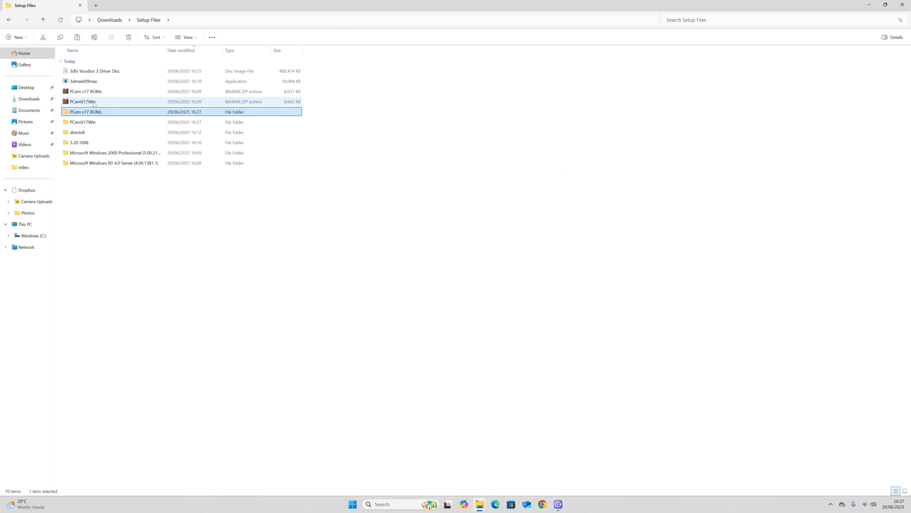
pyautogui.doubleClick(77, 122)
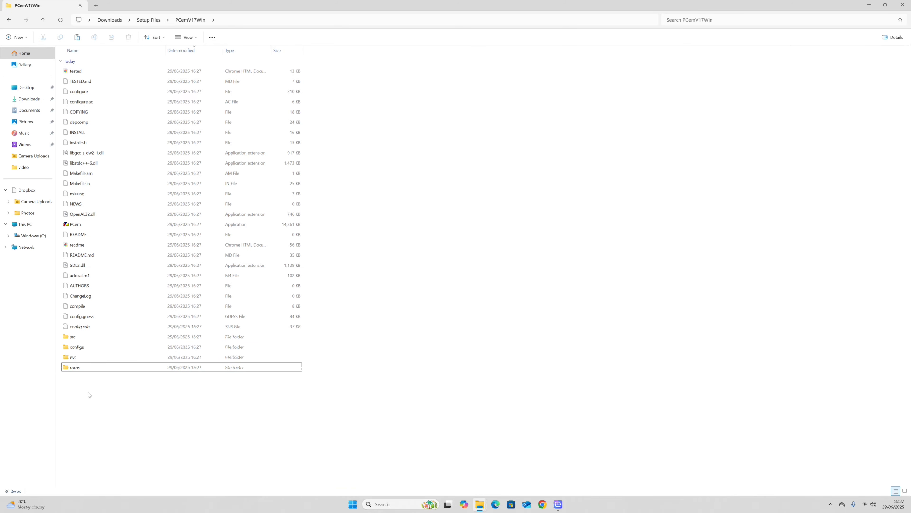
pyautogui.doubleClick(75, 367)
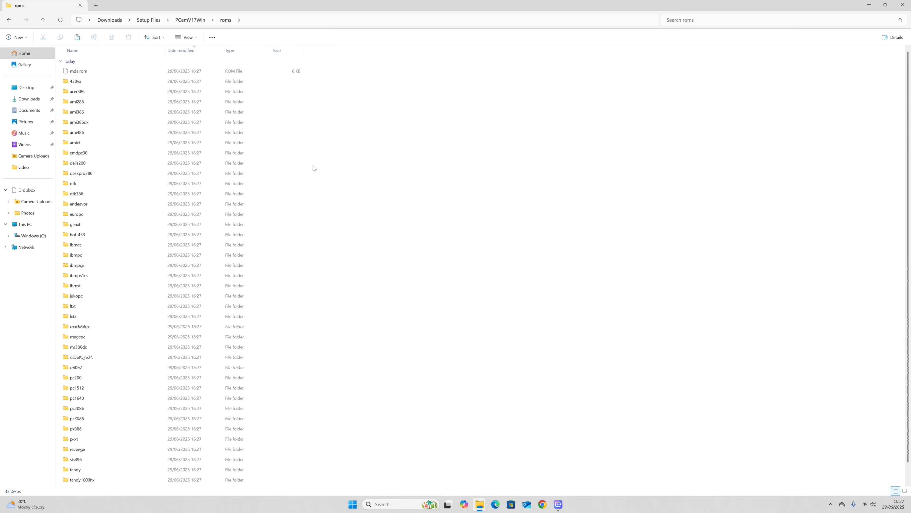
pyautogui.hotkey('ctrl', 'v')
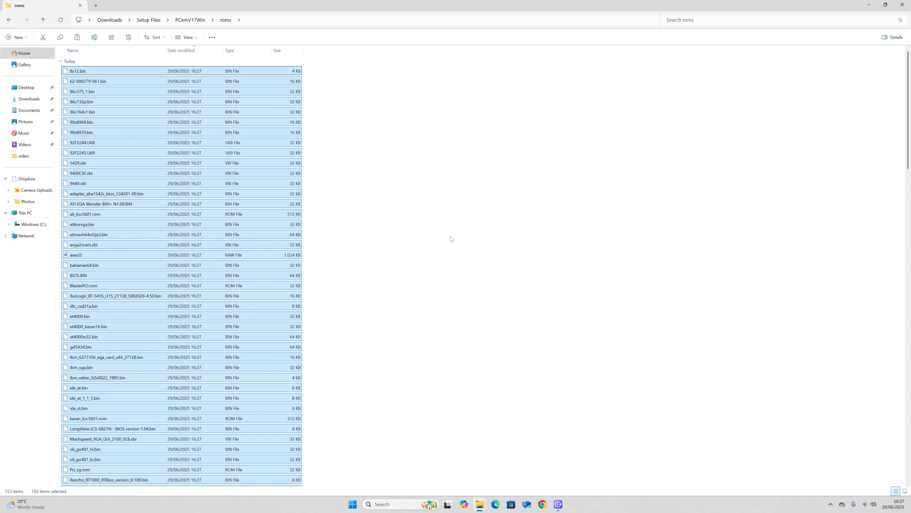
pyautogui.click(455, 255)
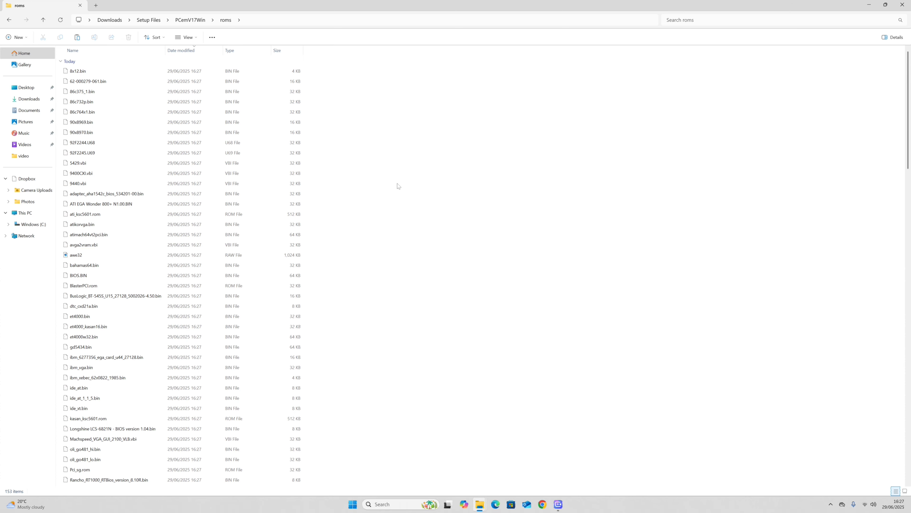
# - Launch the PCem application from the PCemV17Win folder
pyautogui.click(190, 20)
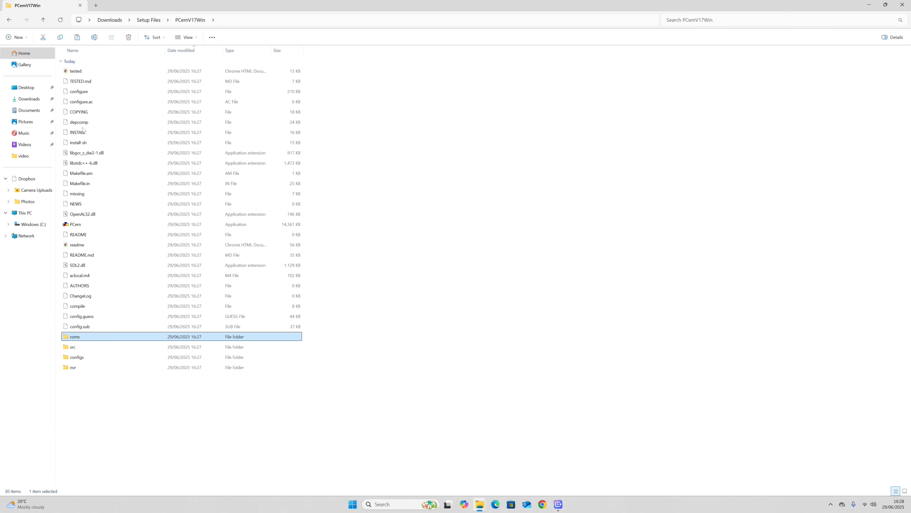
pyautogui.doubleClick(82, 225)
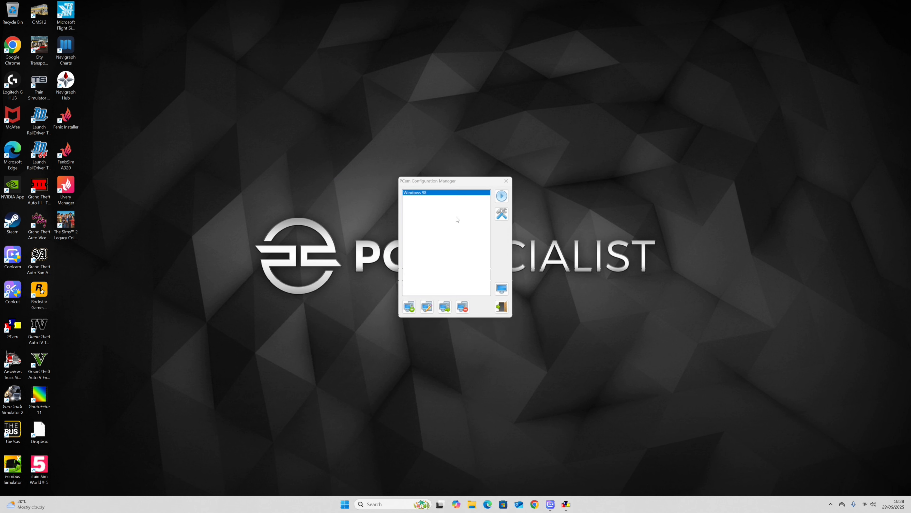
pyautogui.click(444, 181)
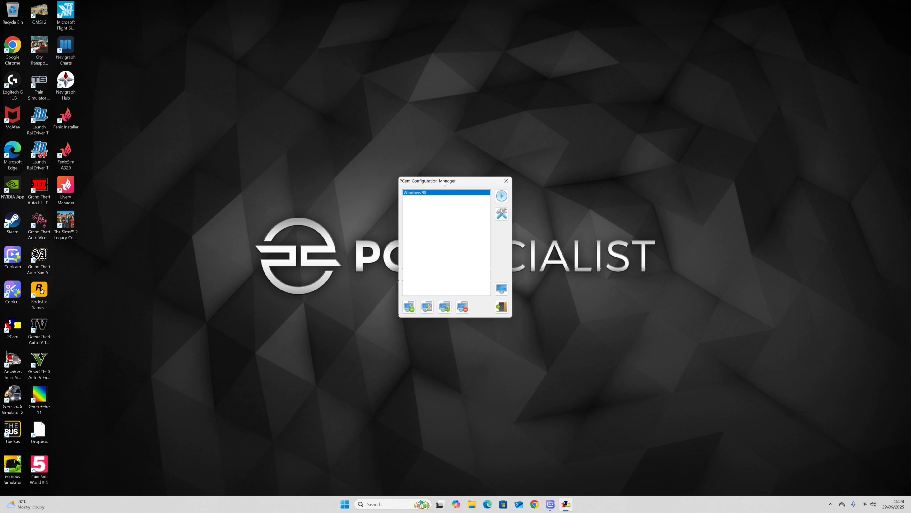
# - Create a new PCem configuration named Windows NT 4.0
pyautogui.click(410, 307)
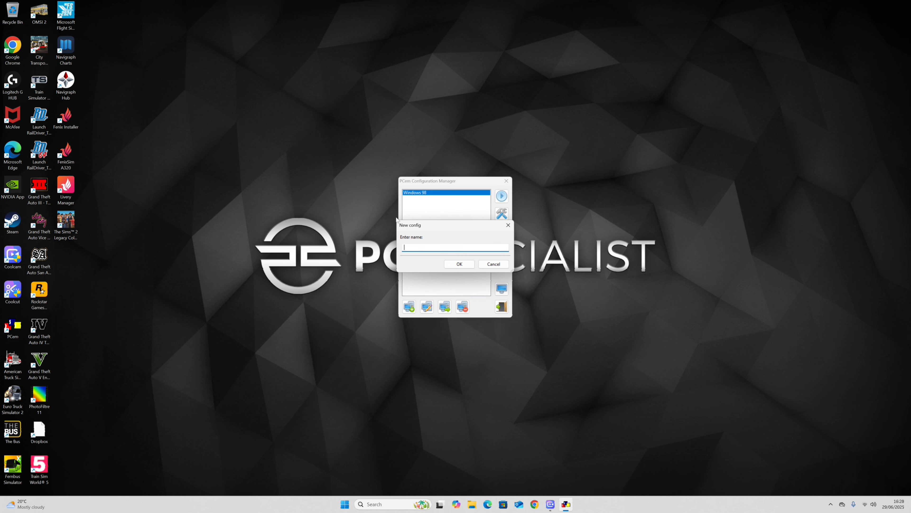
pyautogui.write('Windows NT 4.0')
pyautogui.click(453, 266)
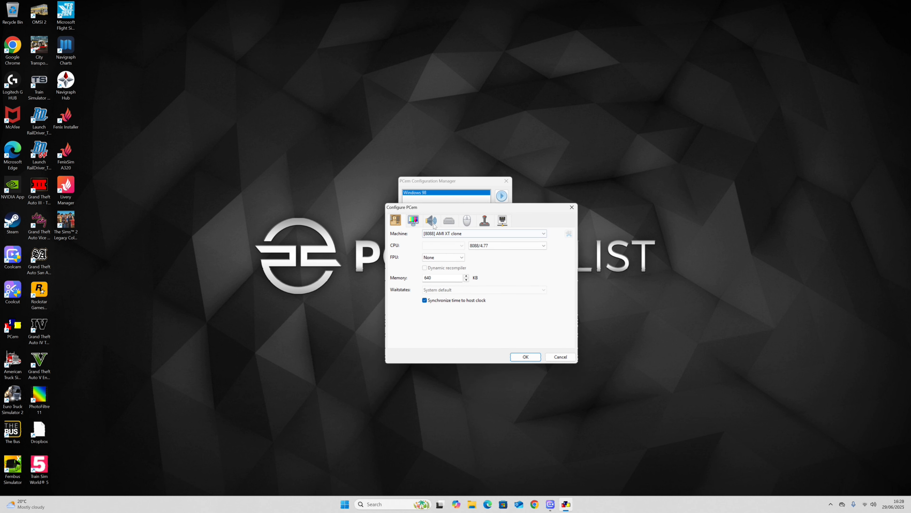
# - Set the machine to [Slot 1] Gigabyte GA-686BX with an Intel Pentium II/266 CPU
pyautogui.click(437, 235)
pyautogui.scroll(-16, 486, 320)
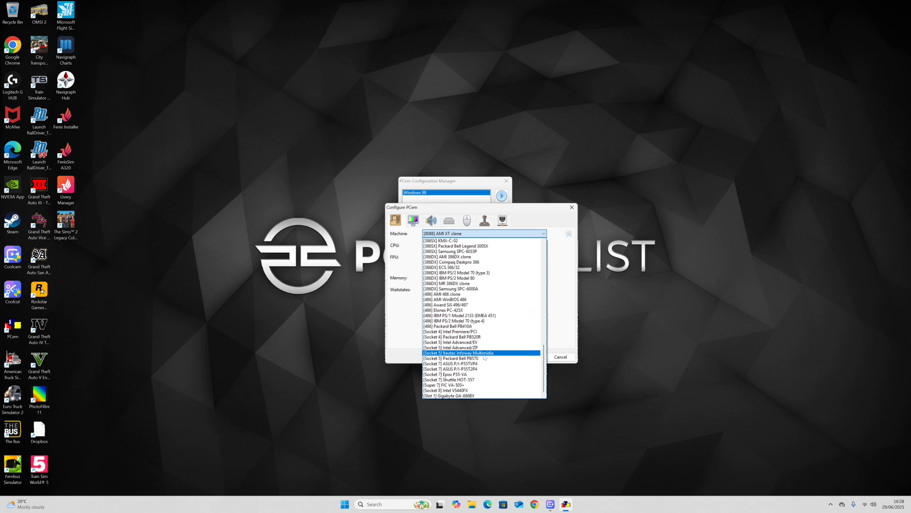
pyautogui.click(464, 395)
pyautogui.click(486, 246)
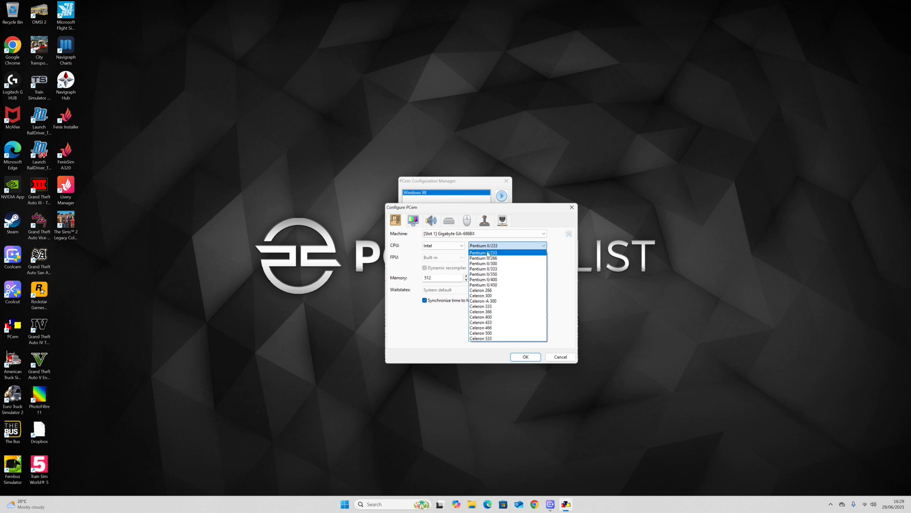
pyautogui.click(489, 258)
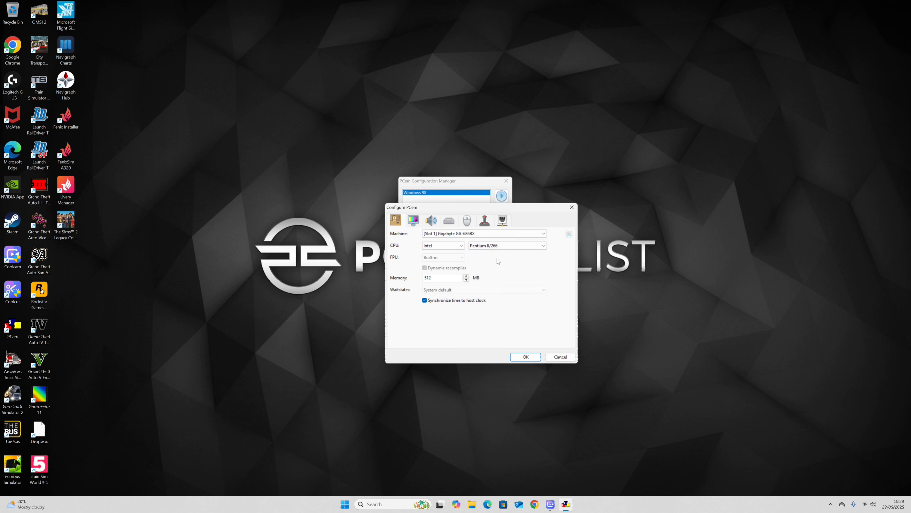
# - Set the video device to 3DFX Voodoo 3 2000 and its speed to Fast VLB/PCI
pyautogui.click(415, 224)
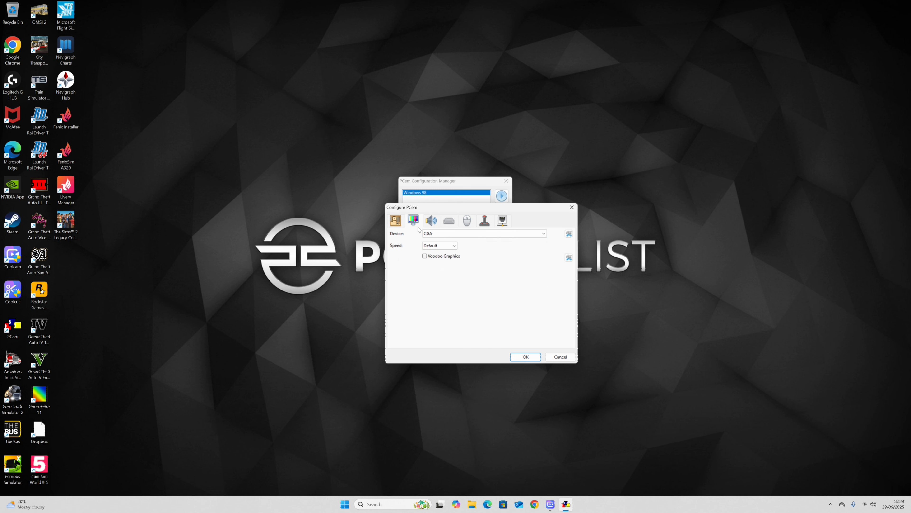
pyautogui.click(430, 233)
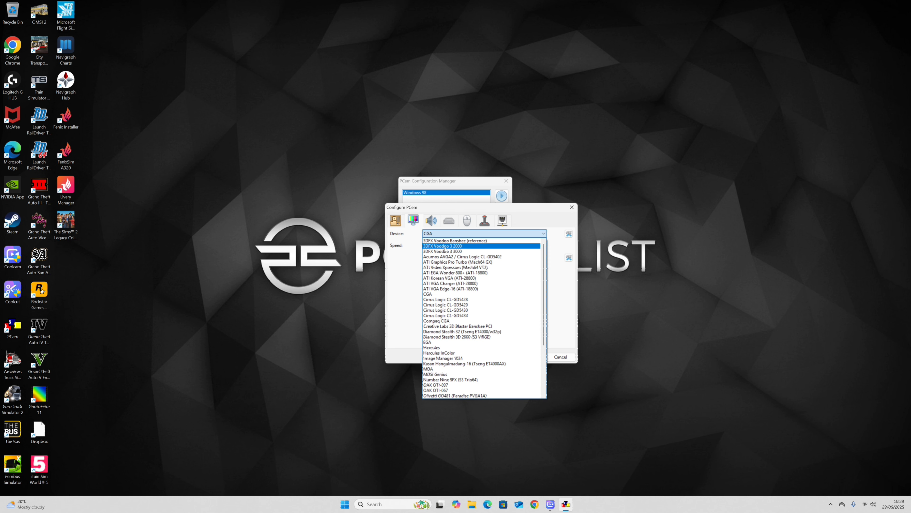
pyautogui.click(445, 246)
pyautogui.click(440, 246)
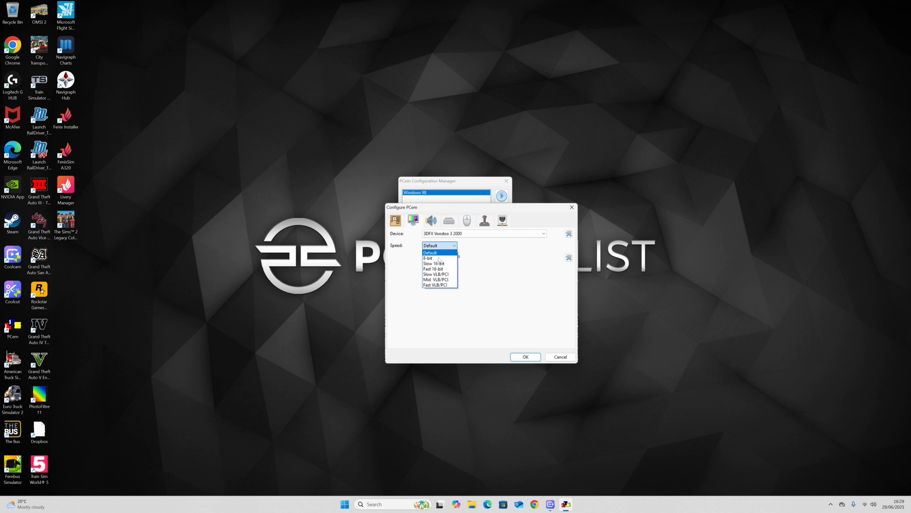
pyautogui.click(433, 286)
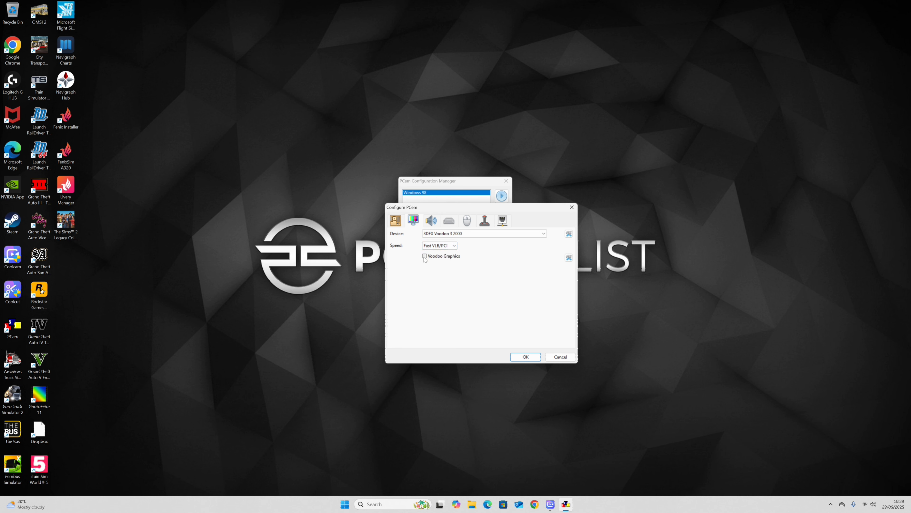
# - Configure the Voodoo Graphics device with 4 MB of texture memory and 4 MB of framebuffer memory
pyautogui.click(569, 257)
pyautogui.click(541, 265)
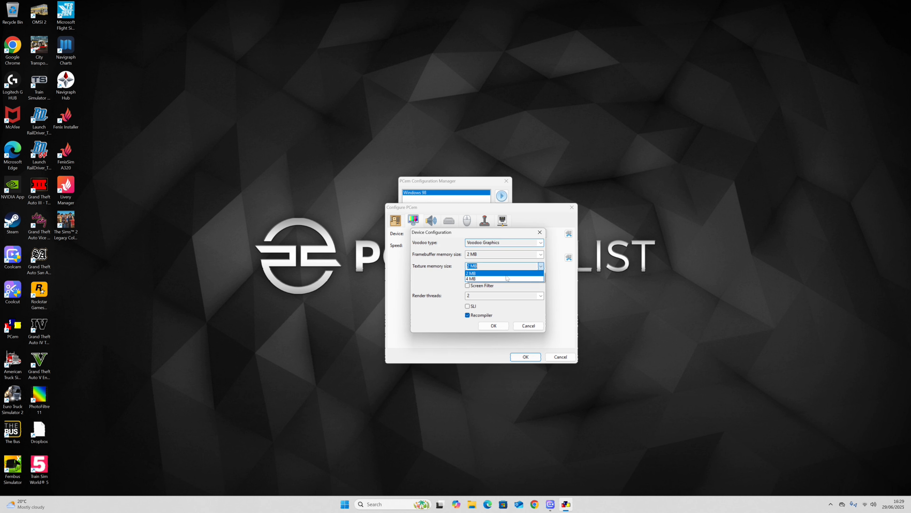
pyautogui.click(502, 281)
pyautogui.click(540, 253)
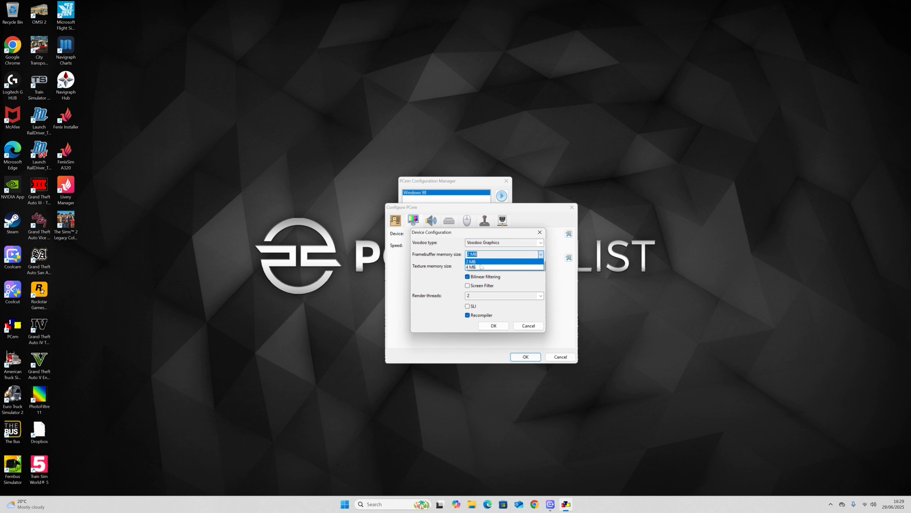
pyautogui.click(503, 268)
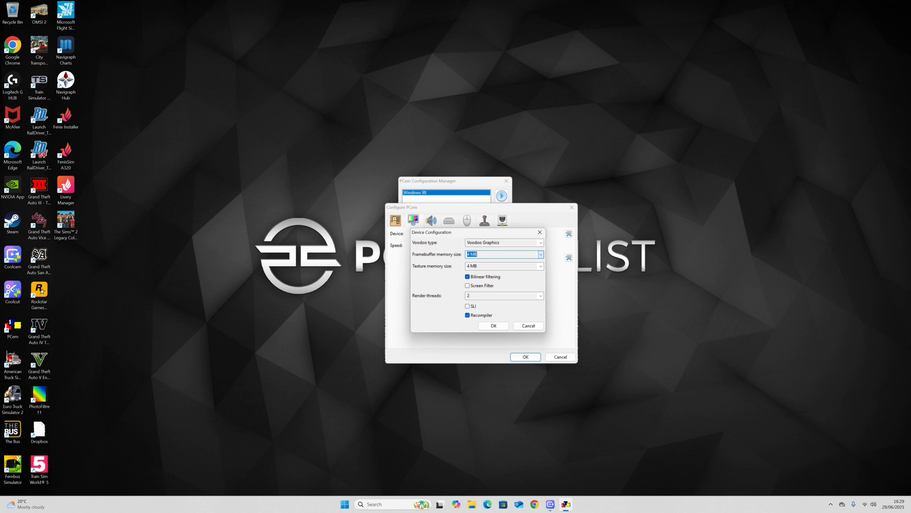
pyautogui.click(494, 326)
# - Set the sound device to Sound Blaster AWE32
pyautogui.click(431, 220)
pyautogui.click(441, 233)
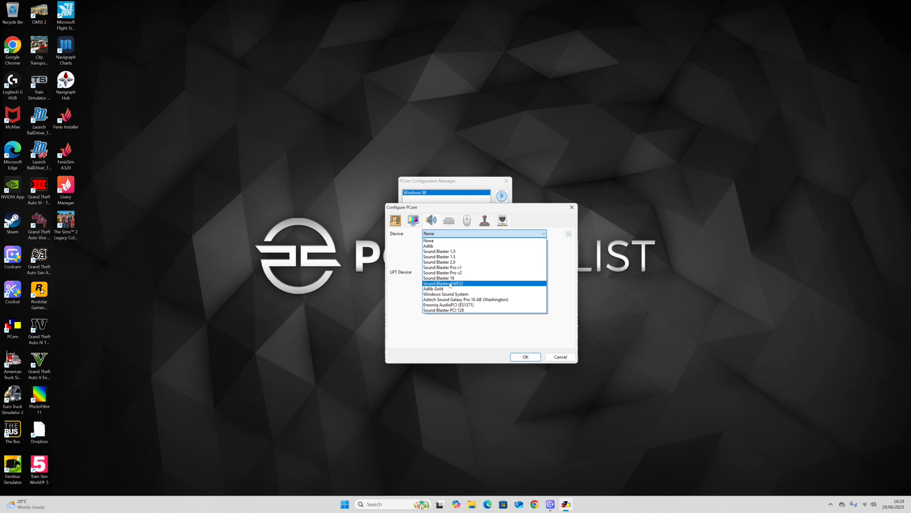
pyautogui.click(451, 283)
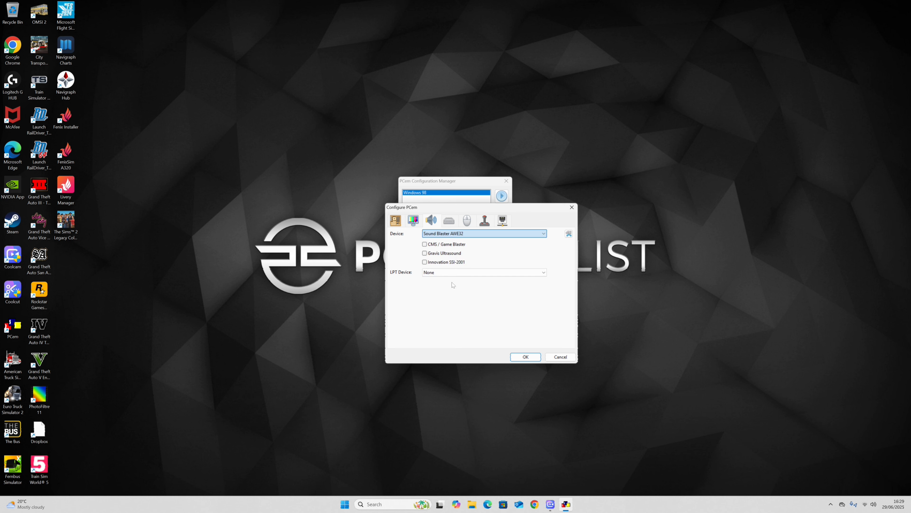
# - Set floppy drive FDD2 to None and FDD1 to 3.5" 1.44M
pyautogui.click(449, 221)
pyautogui.click(434, 257)
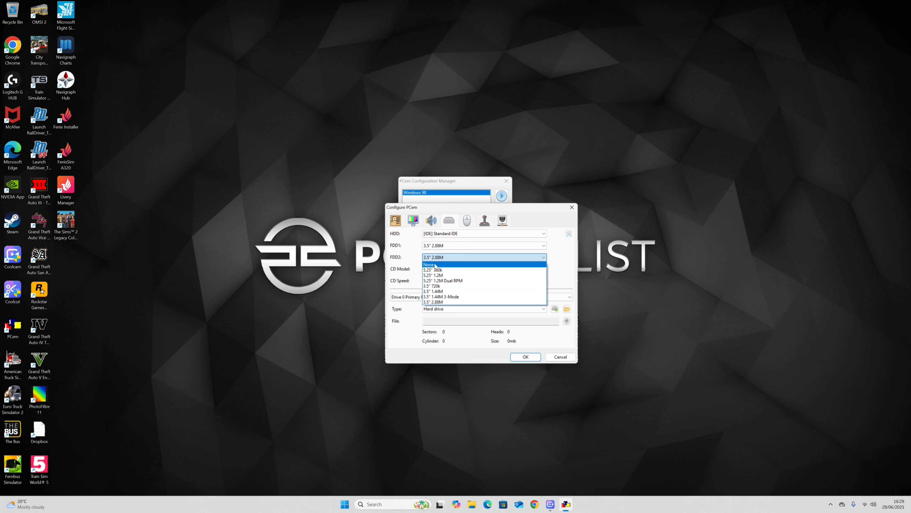
pyautogui.click(434, 264)
pyautogui.click(438, 246)
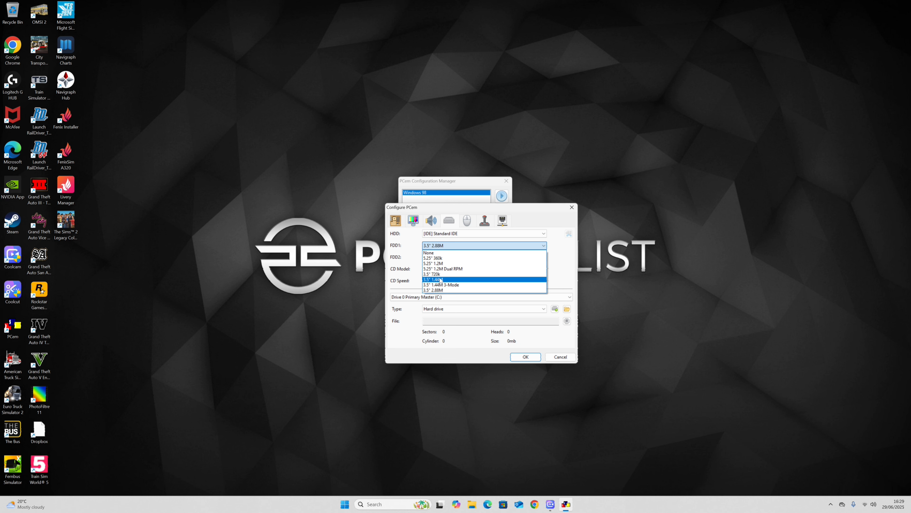
pyautogui.click(440, 279)
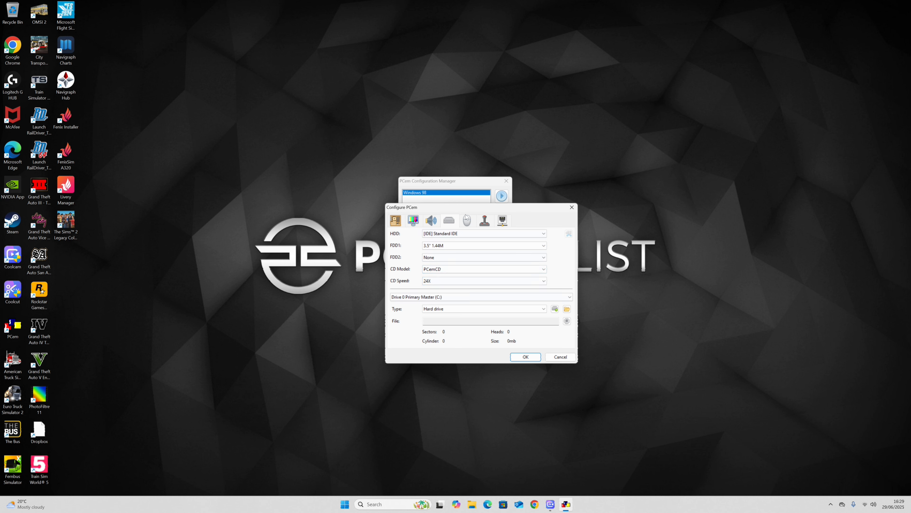
# - Set the mouse type to Microsoft Intellimouse (PS/2)
pyautogui.click(468, 220)
pyautogui.click(441, 234)
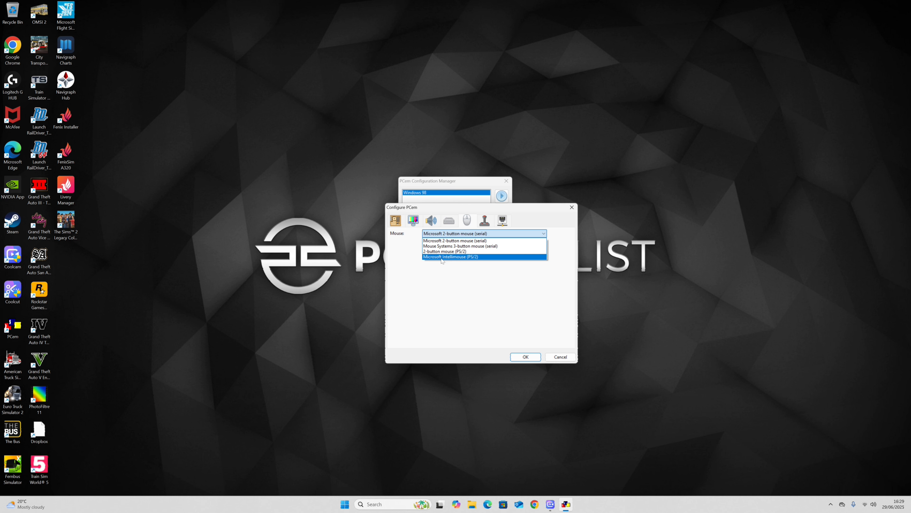
pyautogui.click(442, 257)
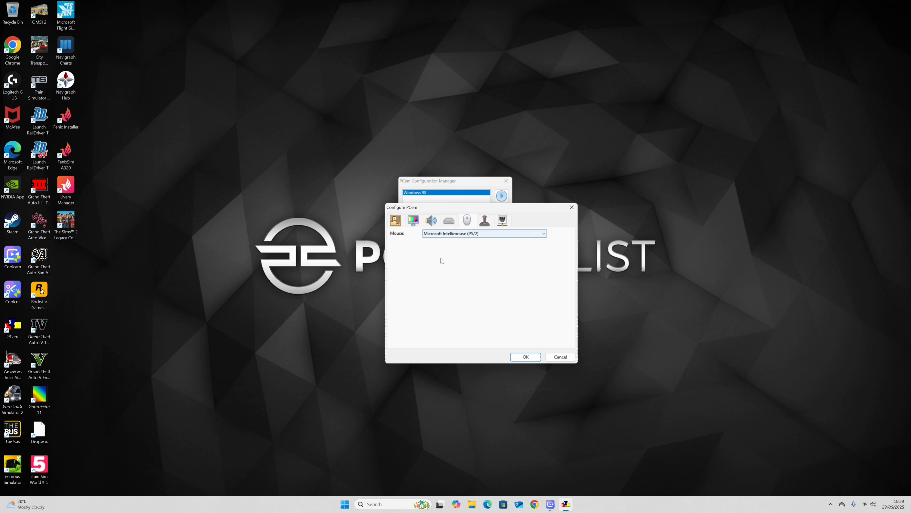
# - Start a new hard disc for the primary master drive as a dynamic-size VHD with a size of 15000 MB
pyautogui.click(448, 221)
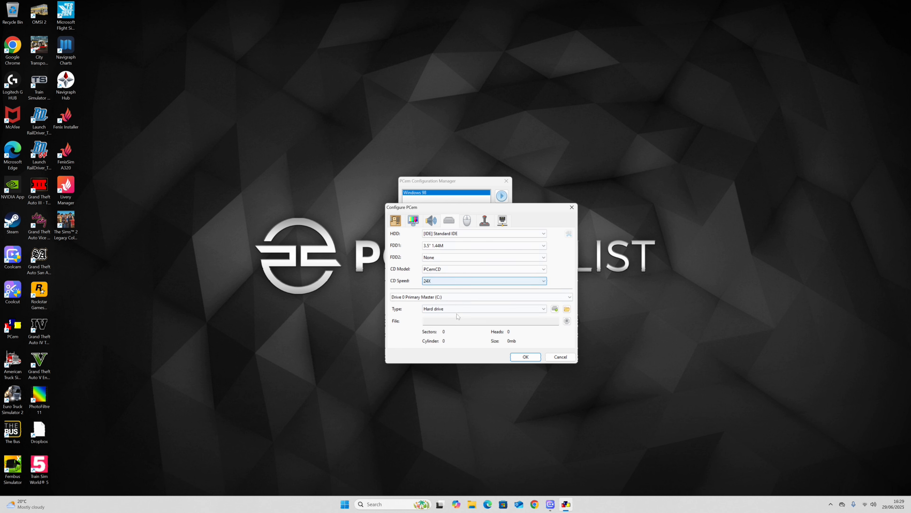
pyautogui.click(558, 308)
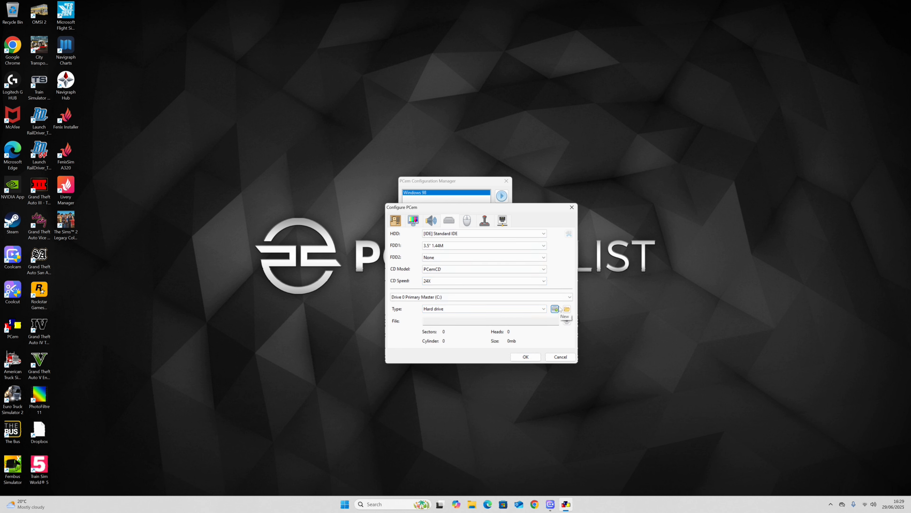
pyautogui.click(466, 254)
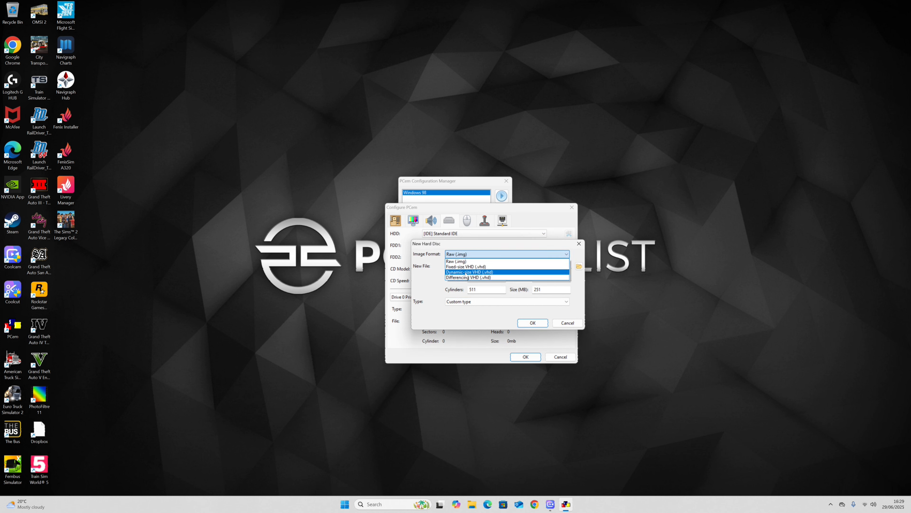
pyautogui.click(466, 272)
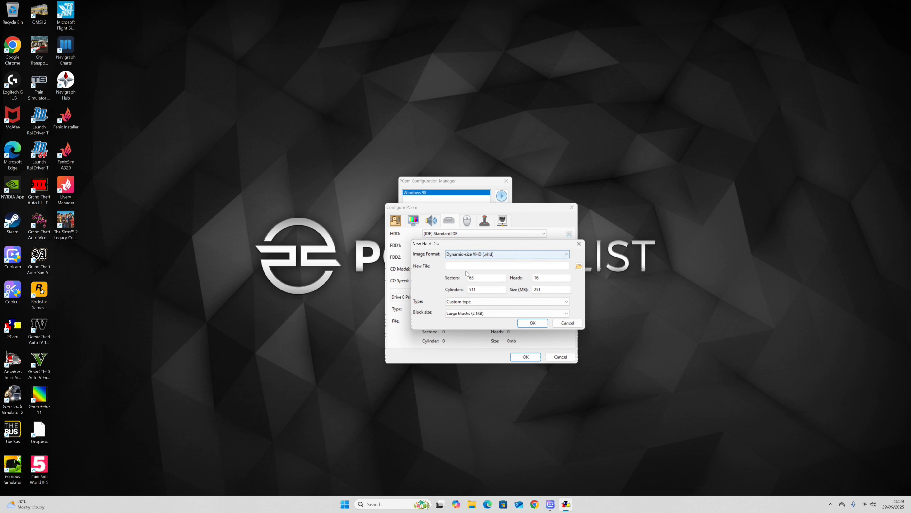
pyautogui.doubleClick(538, 289)
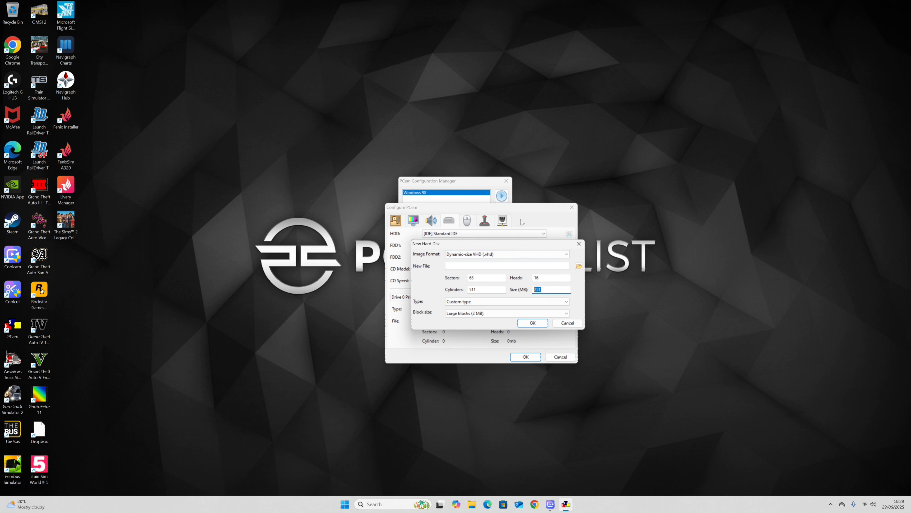
pyautogui.write('15000')
# - Enter WIN NT 4.0 15GB as the new disc's file name and copy that name
pyautogui.click(453, 265)
pyautogui.write('WINN')
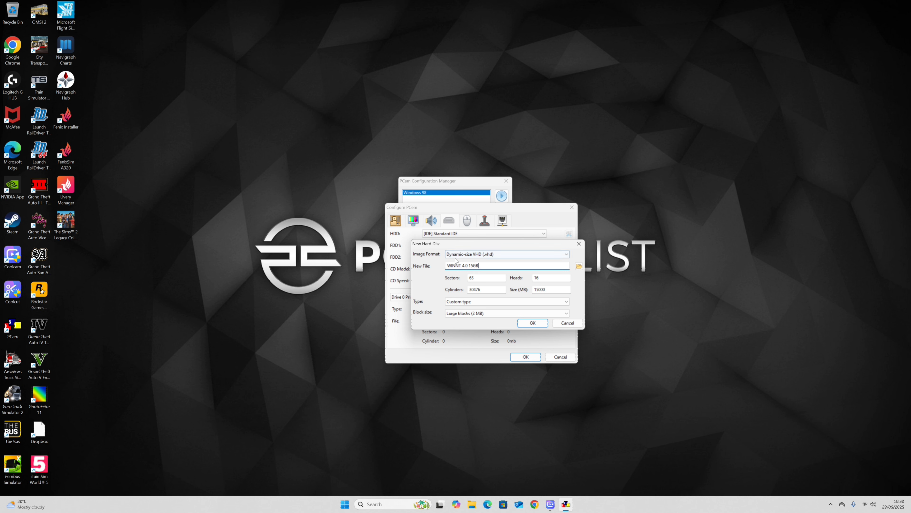
pyautogui.click(456, 266)
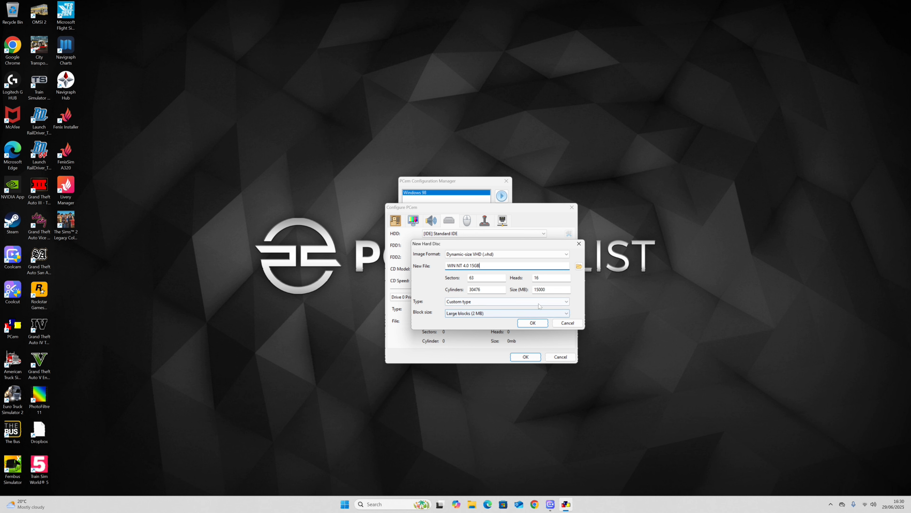
pyautogui.hotkey('ctrl', 'a')
pyautogui.rightClick(450, 265)
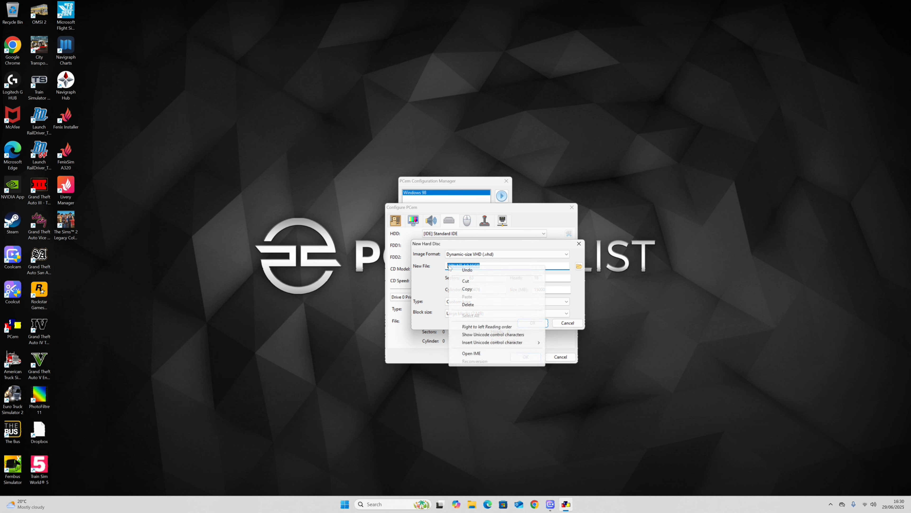
pyautogui.click(467, 289)
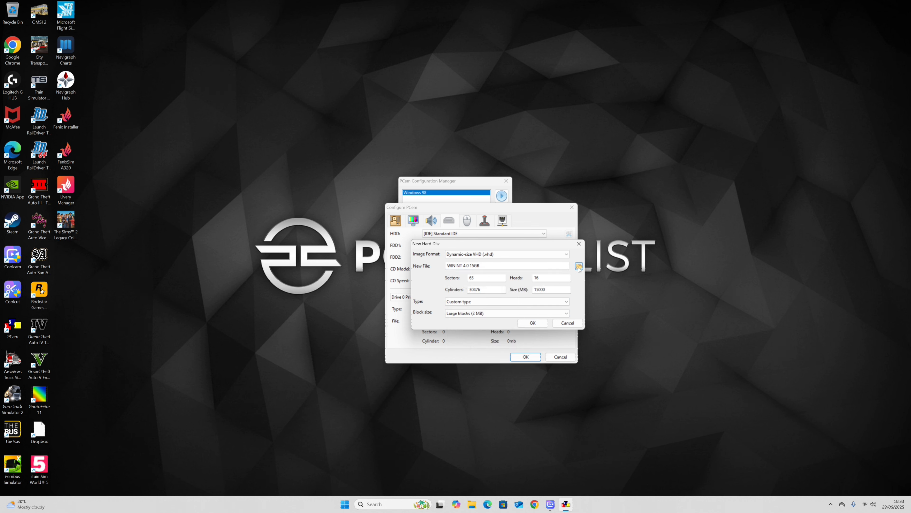
# - Create the disc as WIN NT 4.0 15GB in the PCemV17Win folder and accept the machine configuration
pyautogui.click(579, 266)
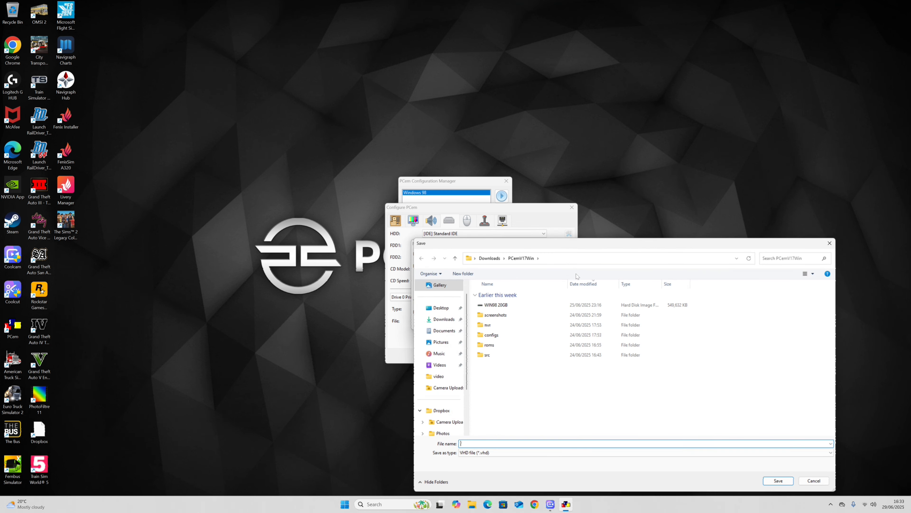
pyautogui.rightClick(492, 443)
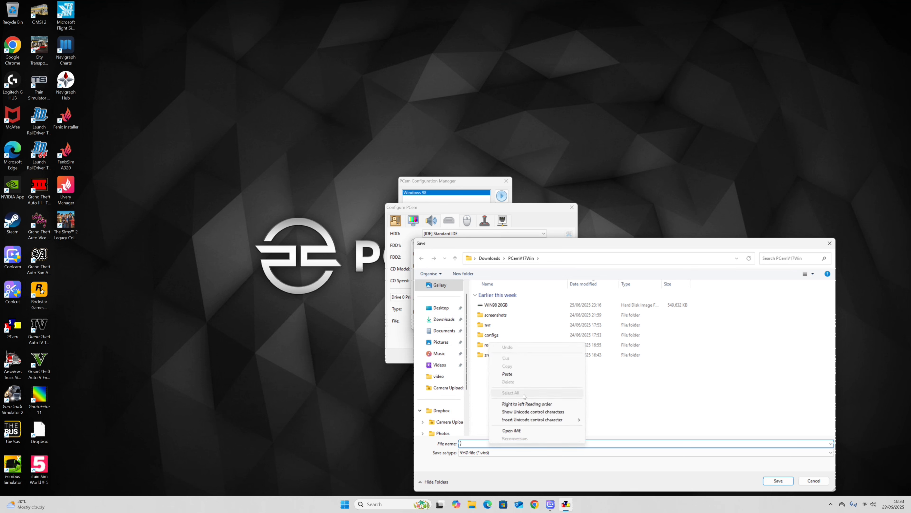
pyautogui.click(511, 375)
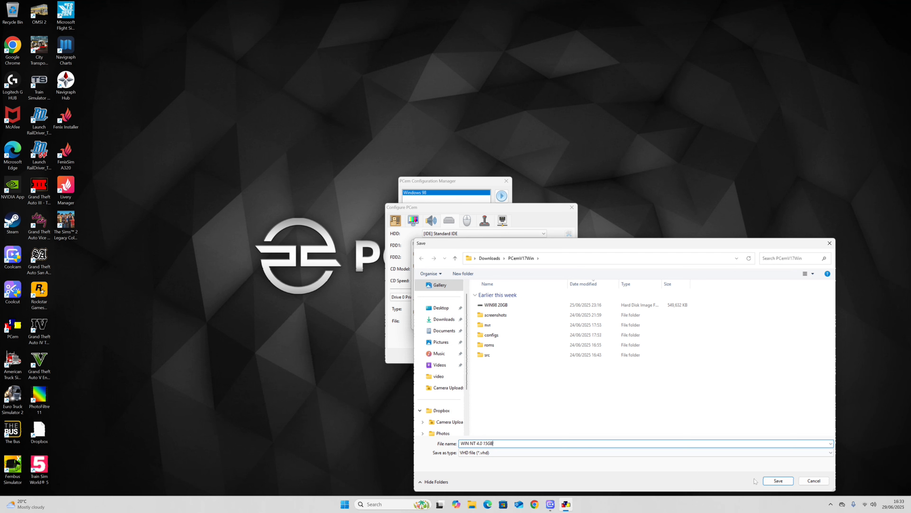
pyautogui.click(779, 482)
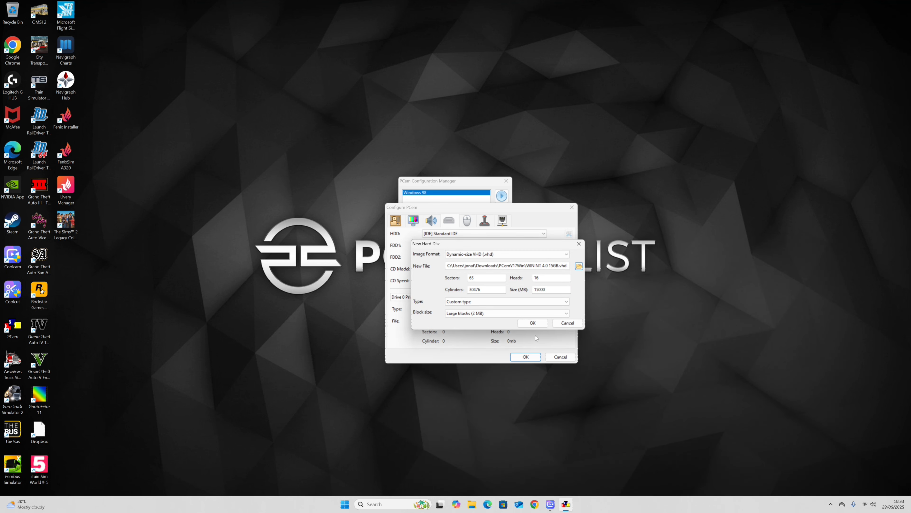
pyautogui.click(532, 323)
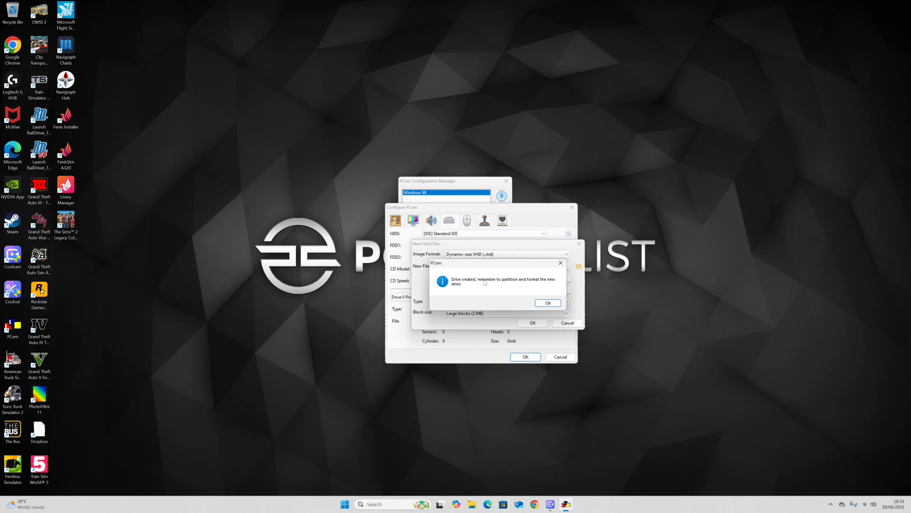
pyautogui.click(555, 304)
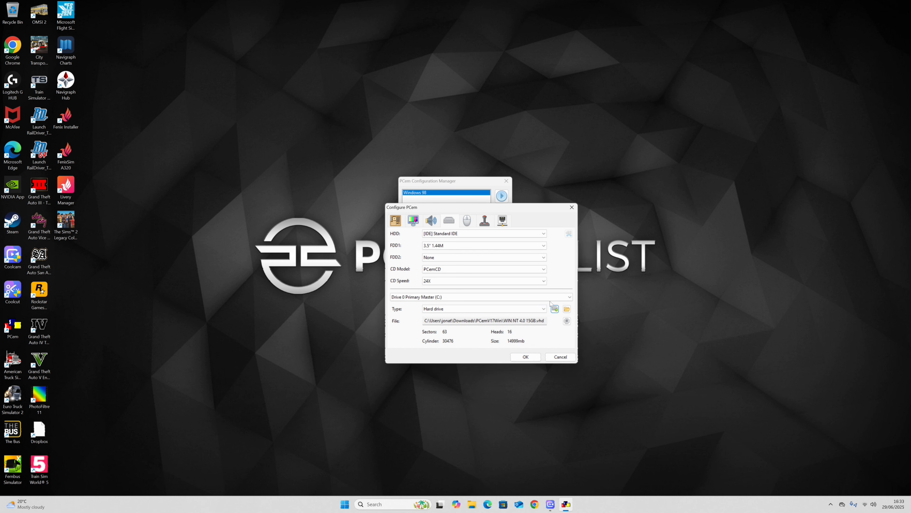
pyautogui.click(523, 357)
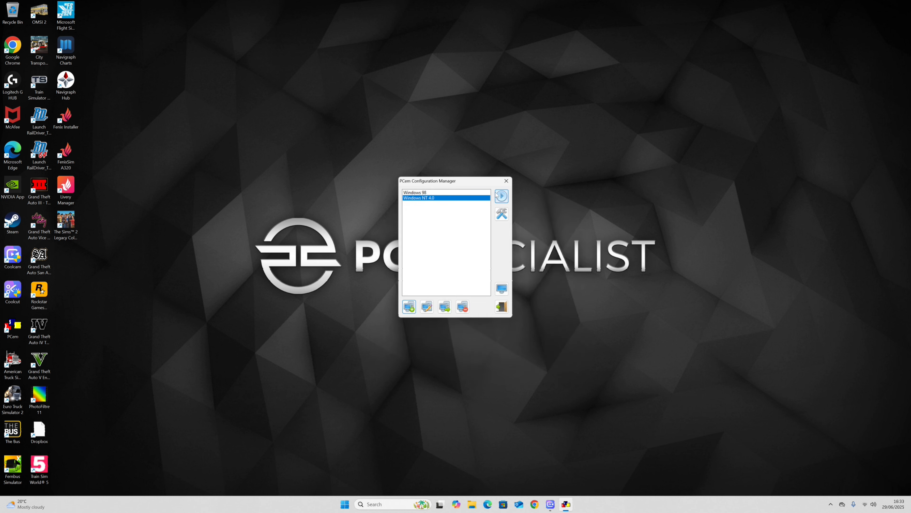
# - Start the Windows NT 4.0 machine and load the en_winnt_4.0_svr disc image from the Windows NT 4.0 Server setup folder
pyautogui.click(502, 196)
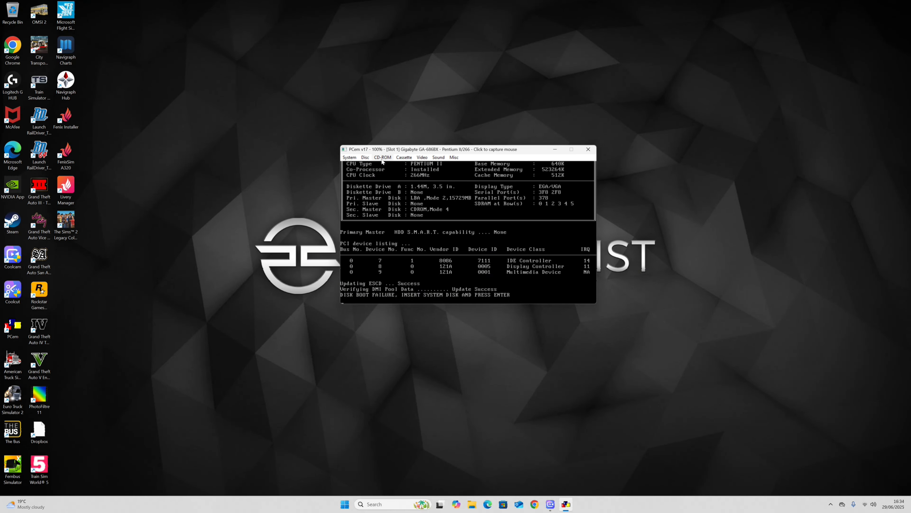
pyautogui.click(383, 157)
pyautogui.click(390, 166)
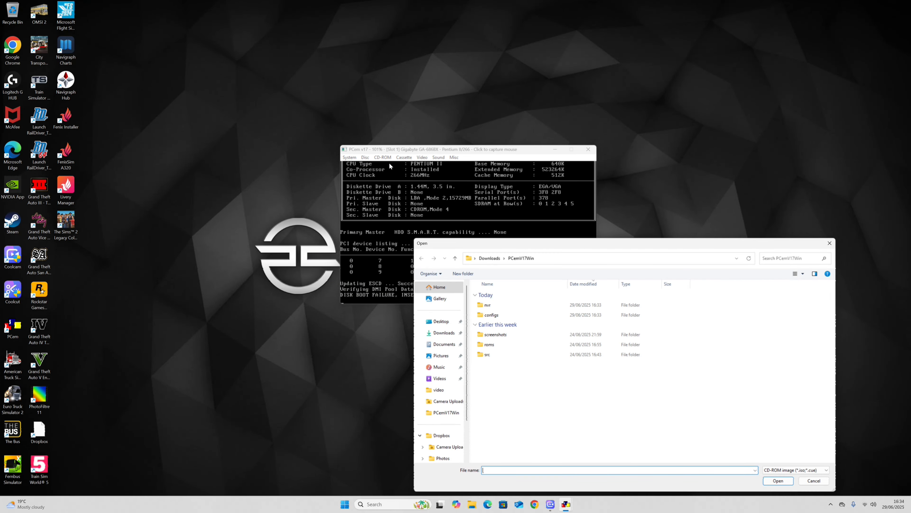
pyautogui.doubleClick(519, 345)
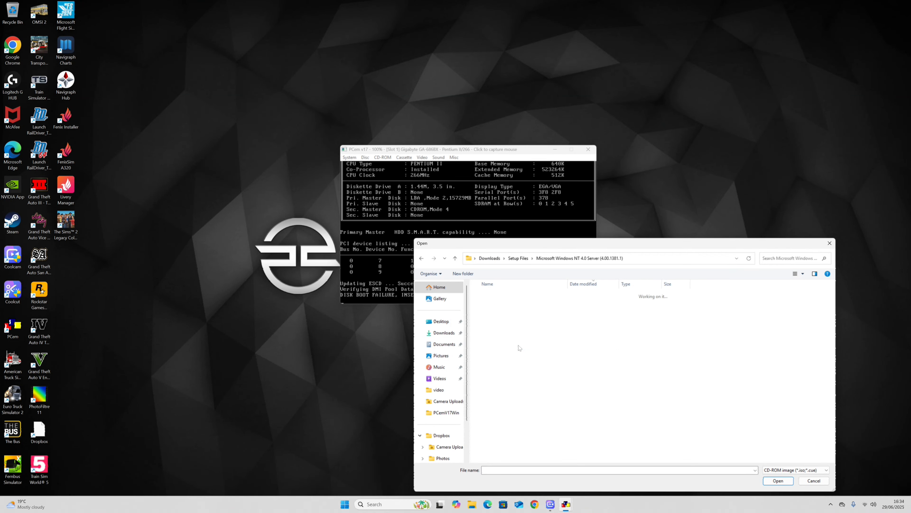
pyautogui.click(504, 306)
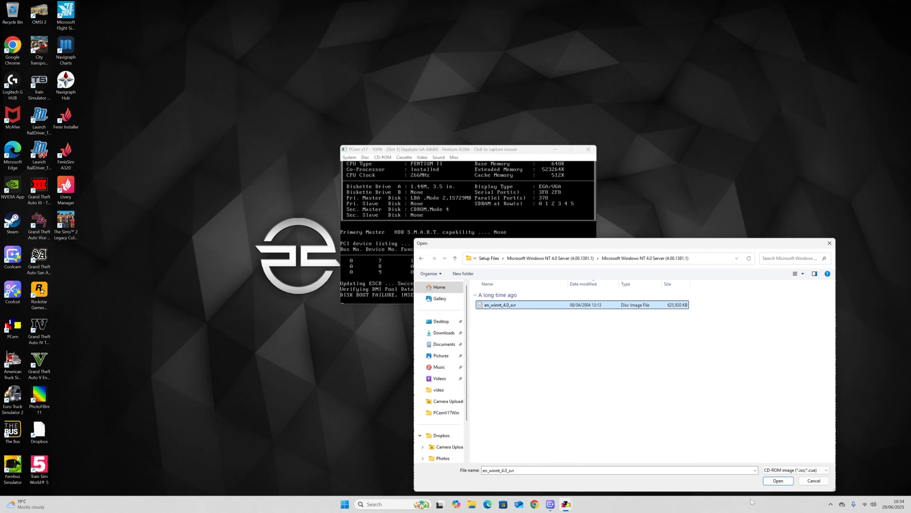
pyautogui.click(777, 481)
# - Hard reset the virtual machine and enter its BIOS setup
pyautogui.click(347, 158)
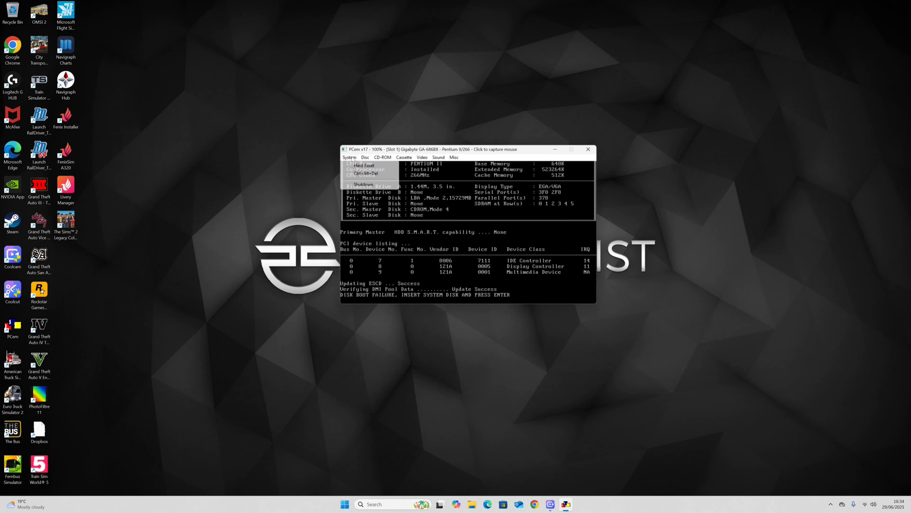
pyautogui.click(353, 166)
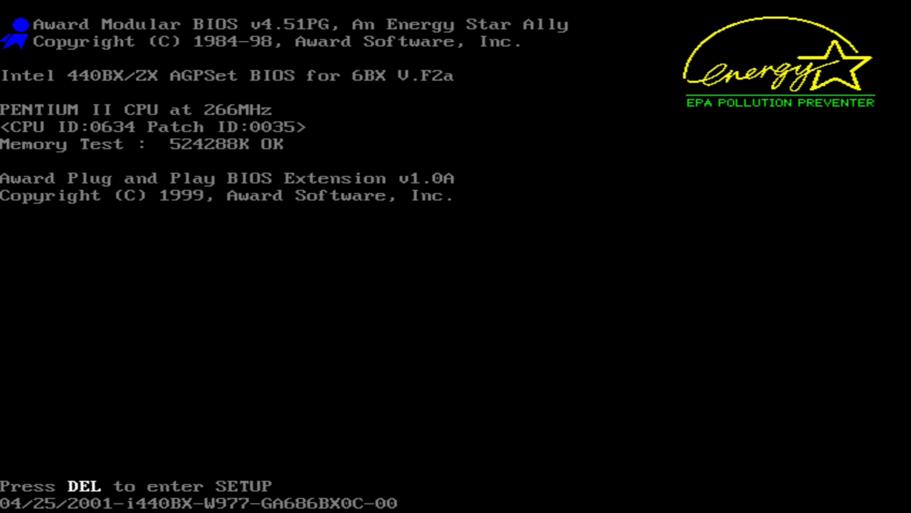
pyautogui.press('Delete')
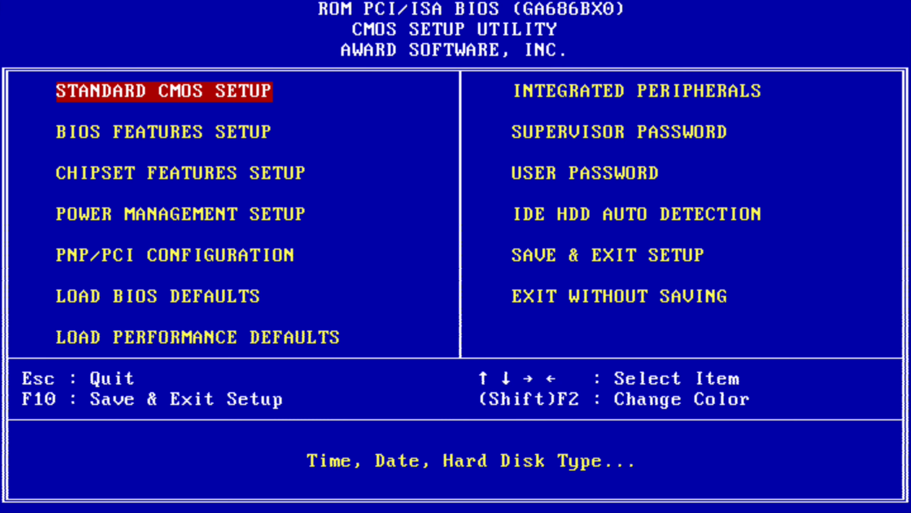
# - Set the Boot Sequence to CDROM,C,A in the BIOS features setup
pyautogui.press('Down')
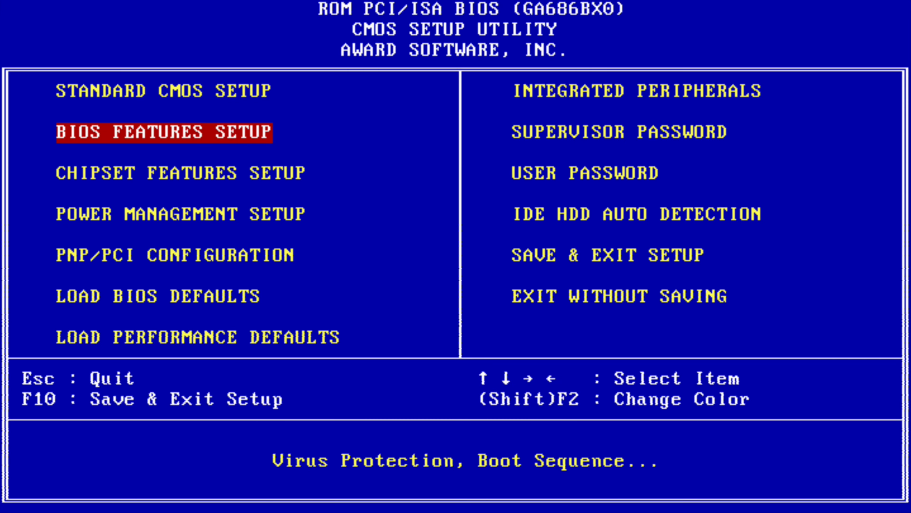
pyautogui.press('Return')
pyautogui.press('Down')
pyautogui.press('Down')
pyautogui.press('Down')
pyautogui.press('Down')
pyautogui.press('Down')
pyautogui.press('Down')
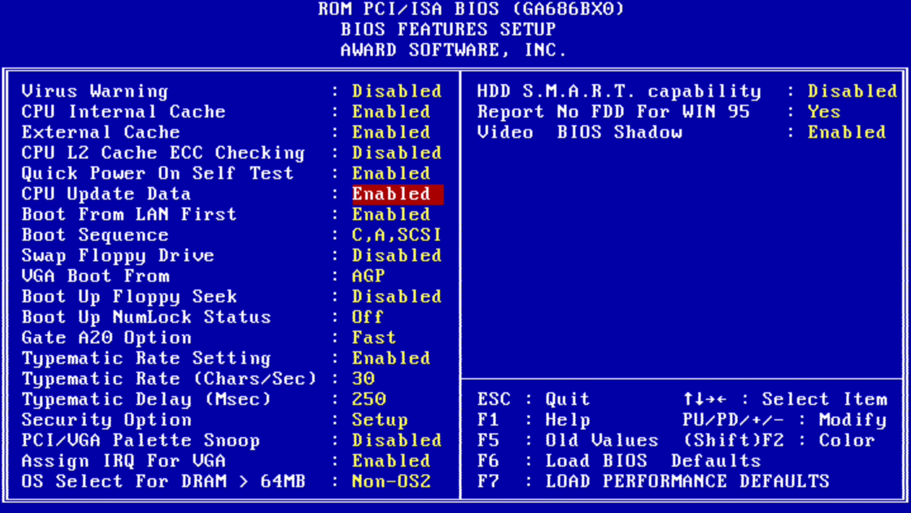
pyautogui.press('Down')
pyautogui.press('pagedown')
pyautogui.press('pagedown')
pyautogui.press('pagedown')
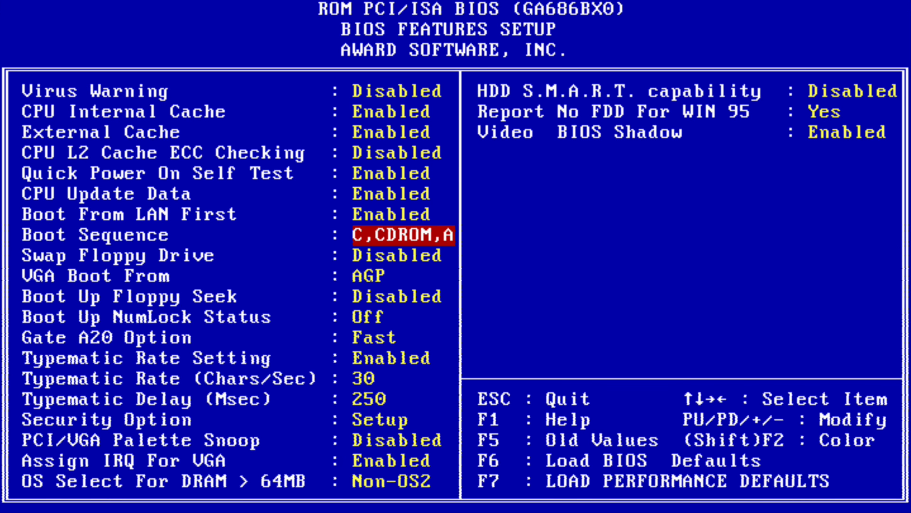
pyautogui.press('pagedown')
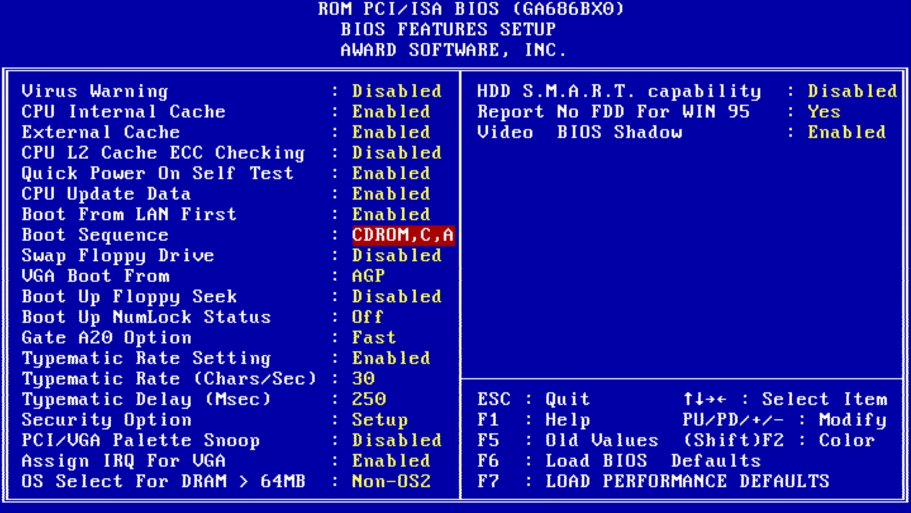
pyautogui.press('Escape')
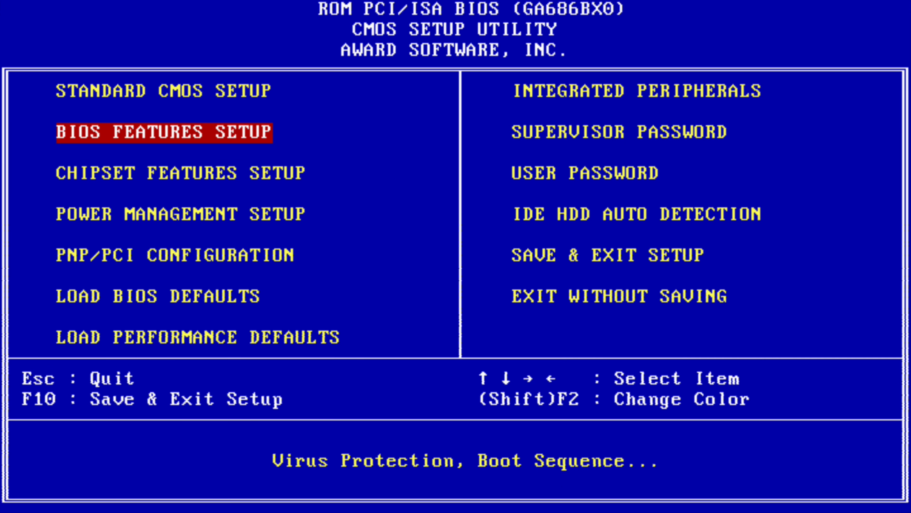
# - In the PNP/PCI configuration, set PNP OS Installed to Yes and Resources Controlled By to Auto
pyautogui.press('Down')
pyautogui.press('Down')
pyautogui.press('Down')
pyautogui.press('Return')
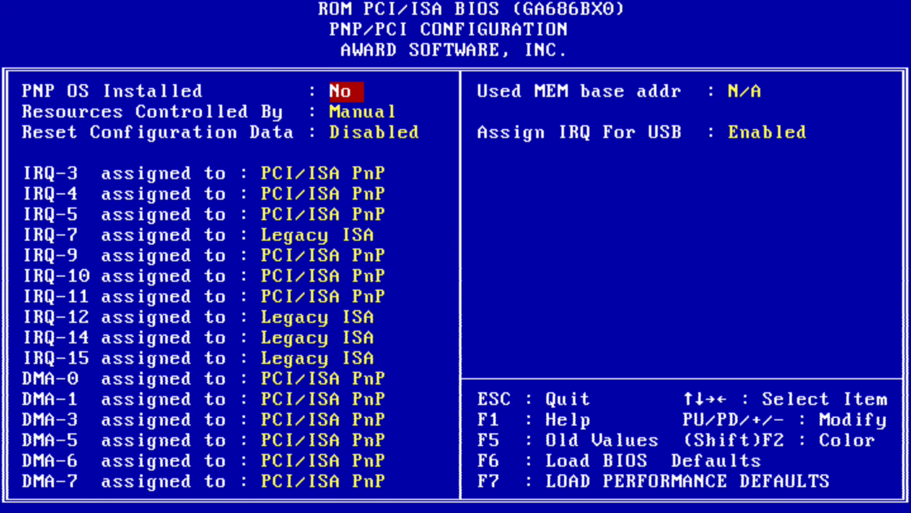
pyautogui.press('pagedown')
pyautogui.press('Down')
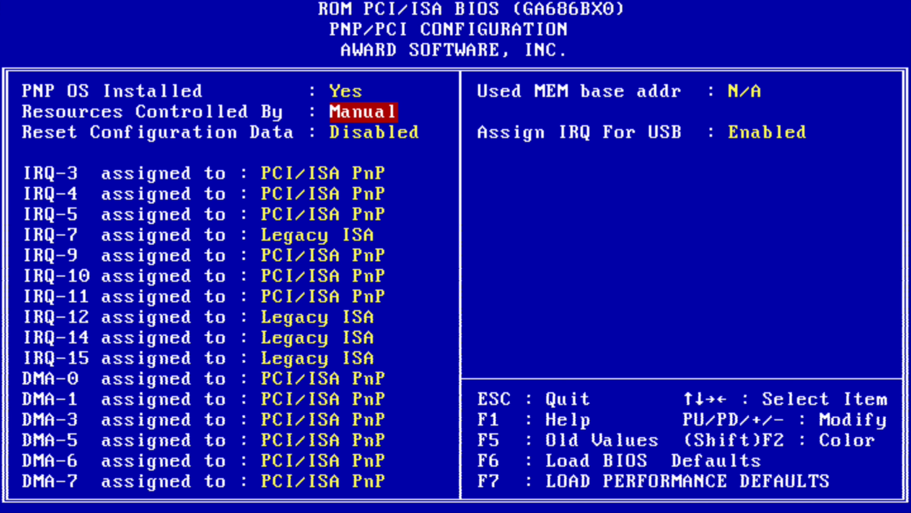
pyautogui.press('pagedown')
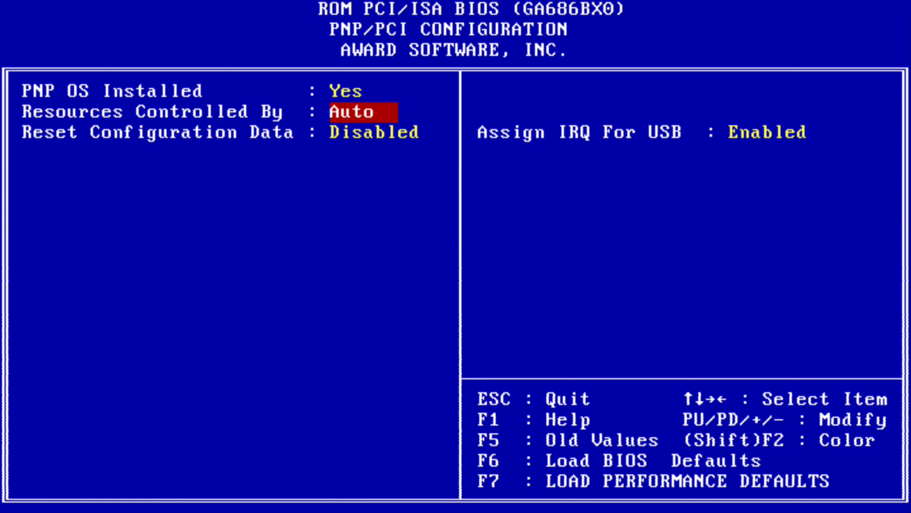
pyautogui.press('Escape')
# - Review the IDE PIO and UDMA settings under Integrated Peripherals
pyautogui.press('Right')
pyautogui.press('Up')
pyautogui.press('Up')
pyautogui.press('Up')
pyautogui.press('Up')
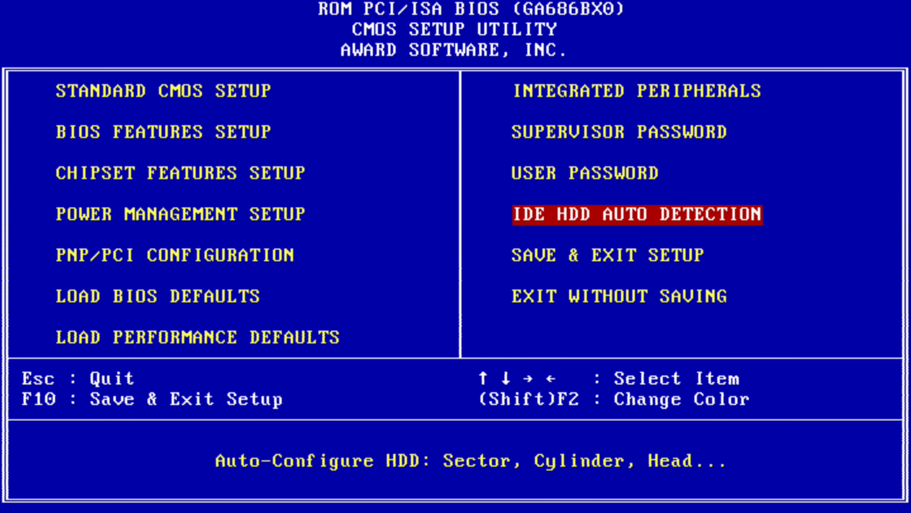
pyautogui.press('Return')
pyautogui.press('Down')
pyautogui.press('Down')
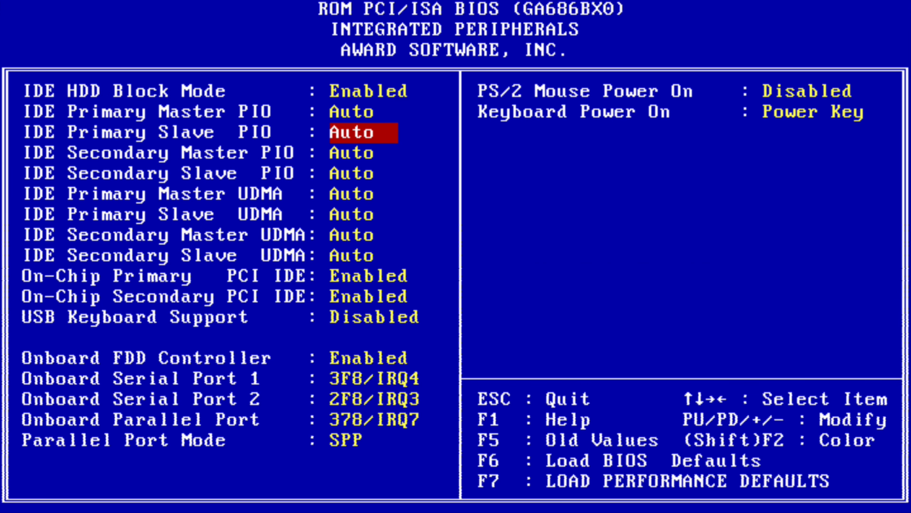
pyautogui.press('Down')
pyautogui.press('Down')
pyautogui.press('Down')
pyautogui.press('Down')
pyautogui.press('Down')
pyautogui.press('Escape')
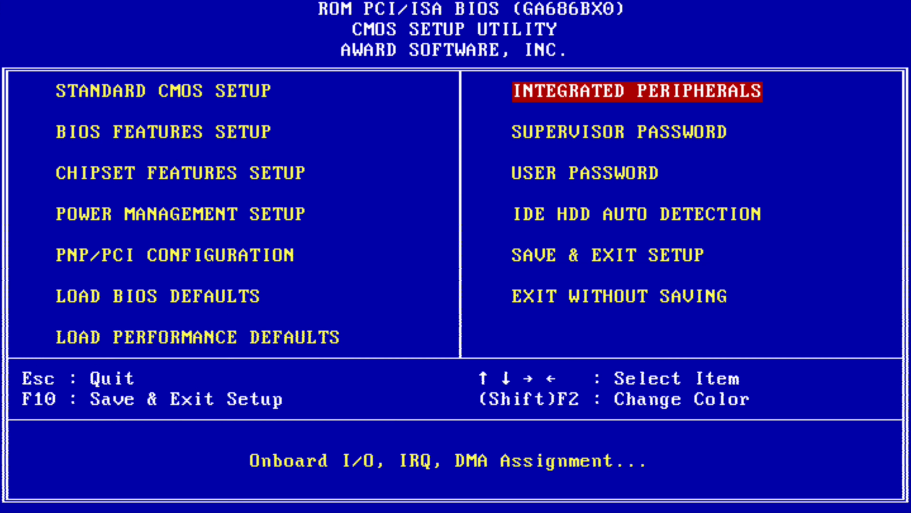
# - Save the BIOS settings to CMOS and exit the setup utility
pyautogui.press('Down')
pyautogui.press('Down')
pyautogui.press('Down')
pyautogui.press('Down')
pyautogui.press('Down')
pyautogui.press('Up')
pyautogui.press('Return')
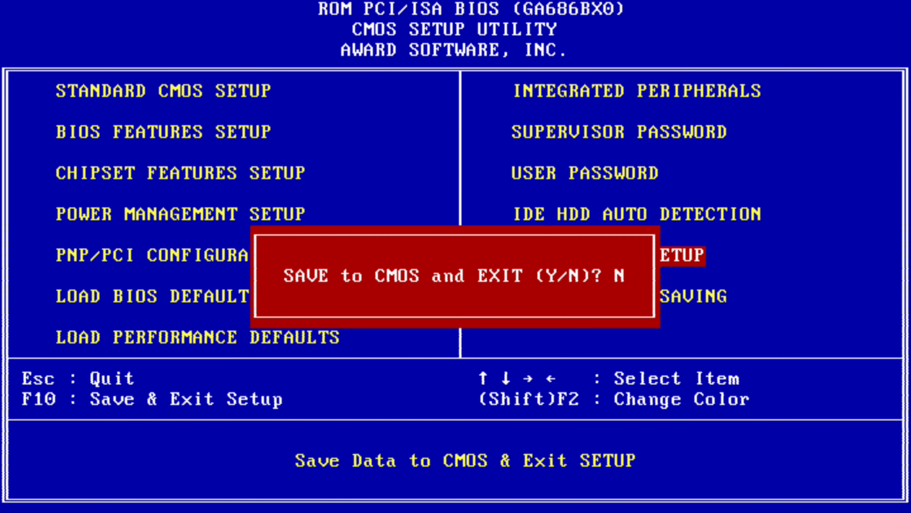
pyautogui.write('y')
pyautogui.press('Return')
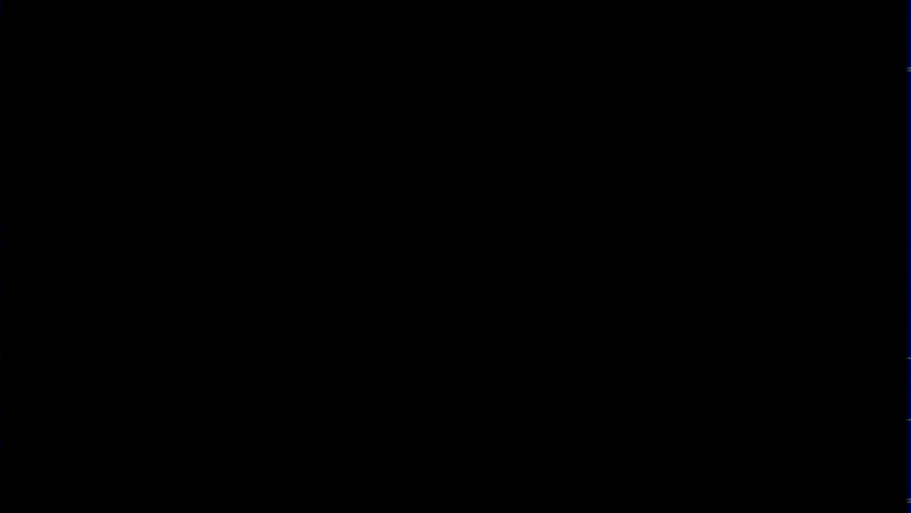
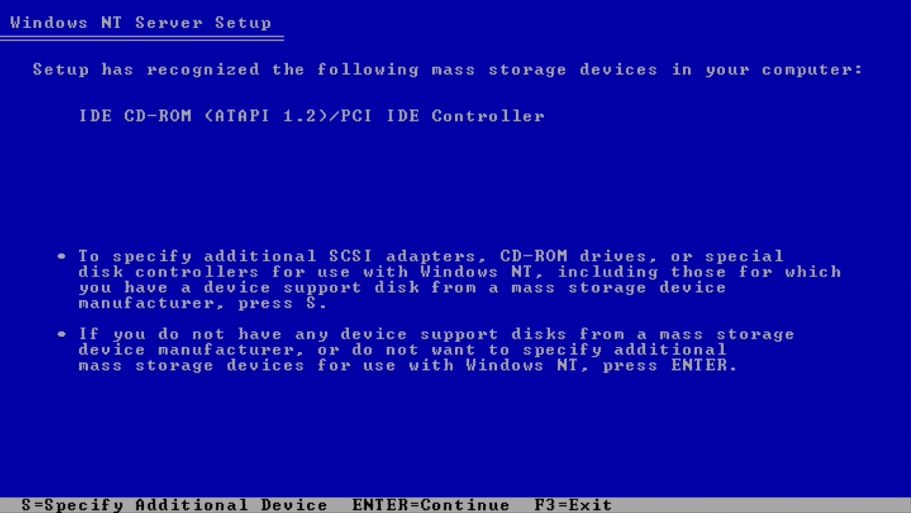
# - Accept the recognized mass storage devices and continue Windows NT Server Setup, allowing the startup hard disk's contents to be discarded
pyautogui.press('Return')
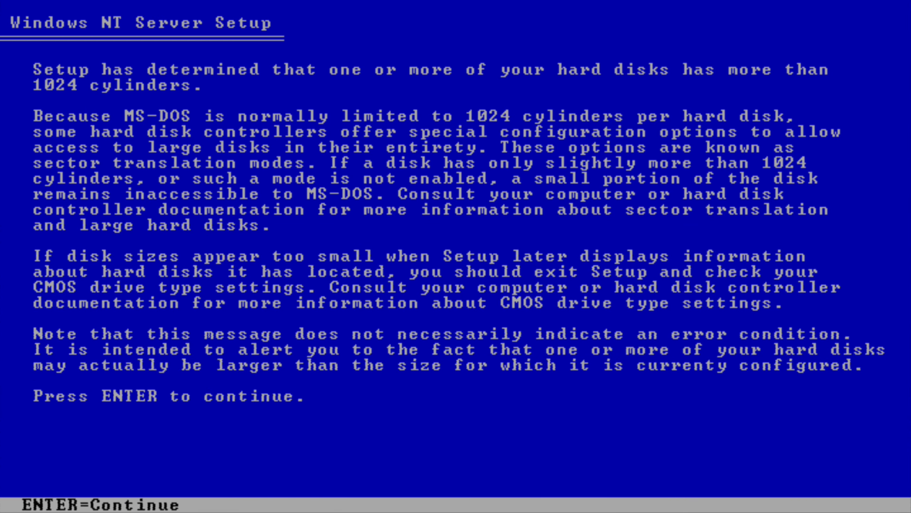
pyautogui.press('Return')
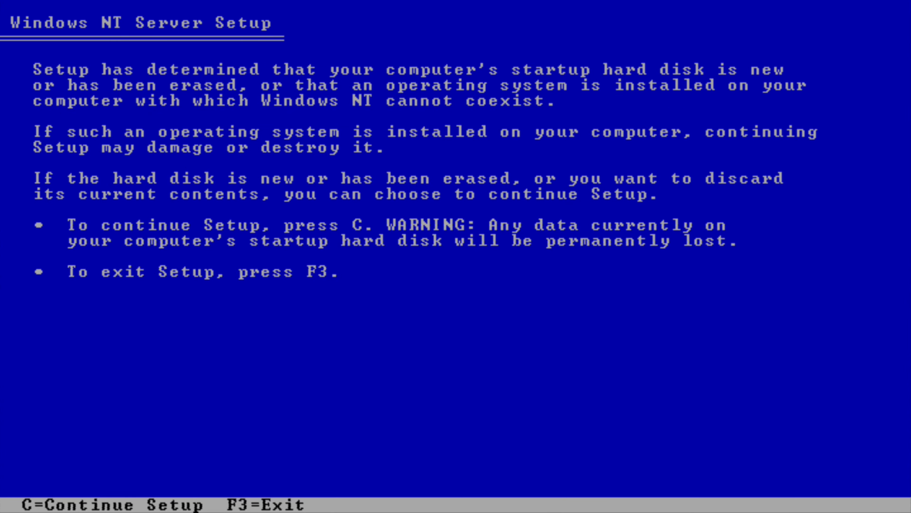
pyautogui.press('c')
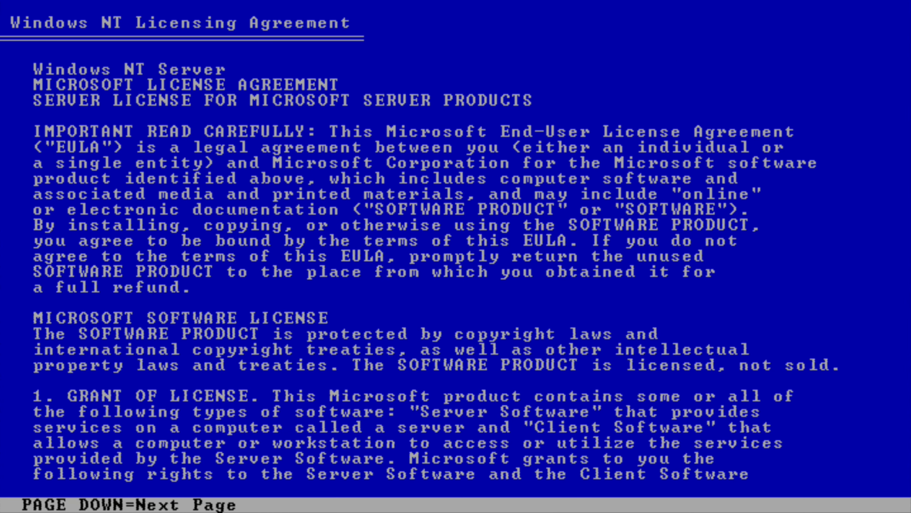
# - Page through the Windows NT Licensing Agreement to its end and agree to it
pyautogui.press('pagedown')
pyautogui.press('pagedown')
pyautogui.press('pagedown')
pyautogui.press('pagedown')
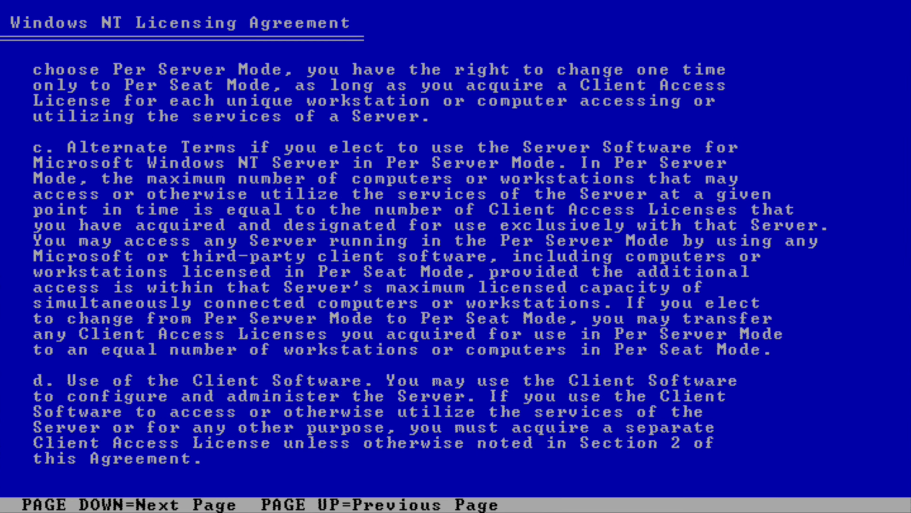
pyautogui.press('pagedown')
pyautogui.press('pagedown')
pyautogui.press('pagedown')
pyautogui.press('pagedown')
pyautogui.press('pagedown')
pyautogui.press('pagedown')
pyautogui.press('pagedown')
pyautogui.press('pagedown')
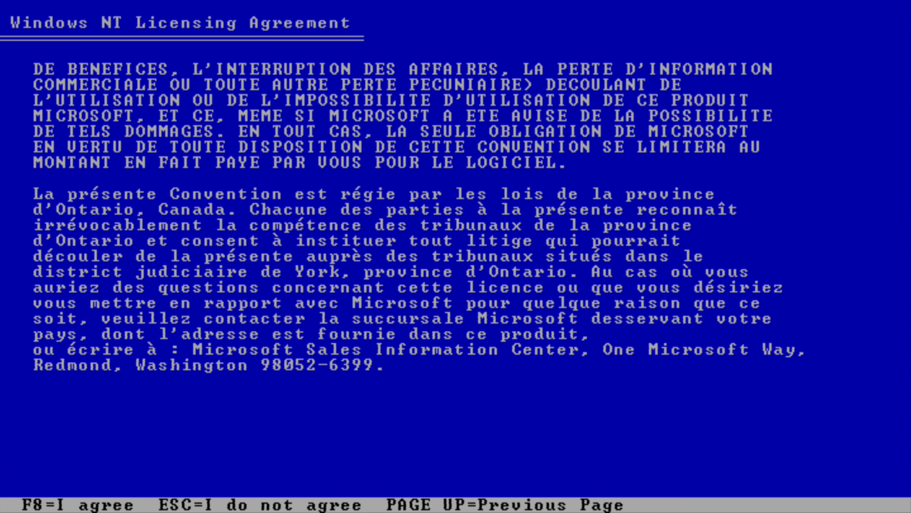
pyautogui.press('F8')
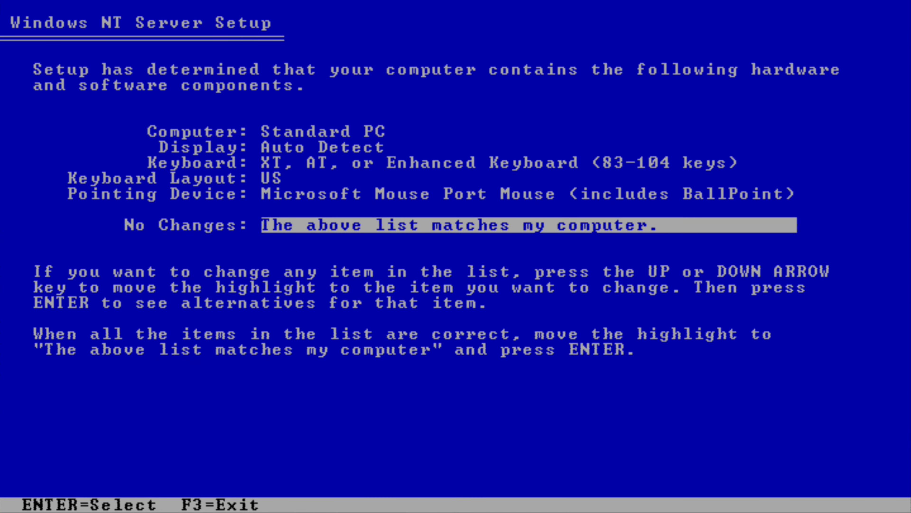
# - Change the keyboard layout in the Setup hardware list to United Kingdom
pyautogui.press('Up')
pyautogui.press('Up')
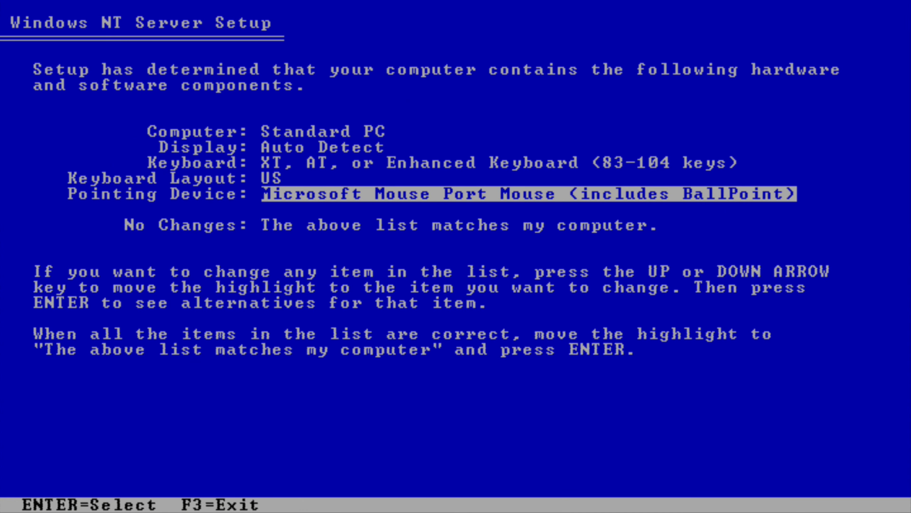
pyautogui.press('Return')
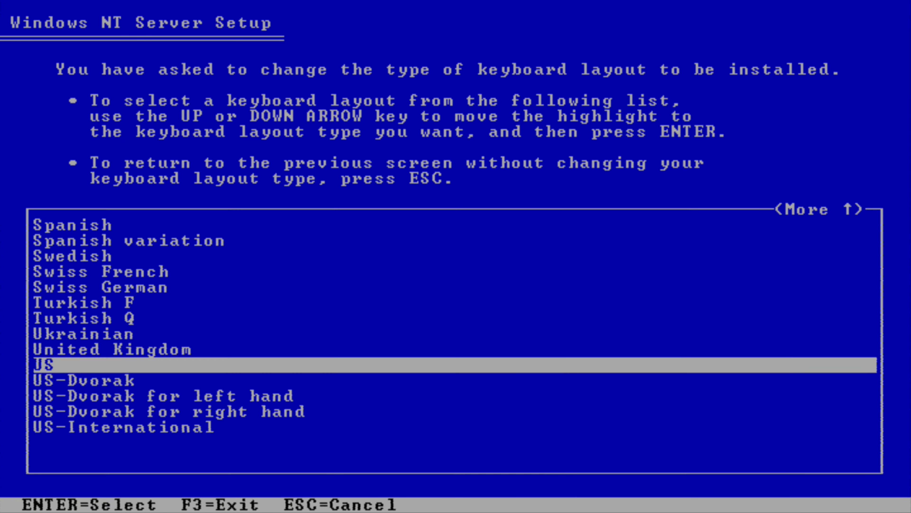
pyautogui.press('Up')
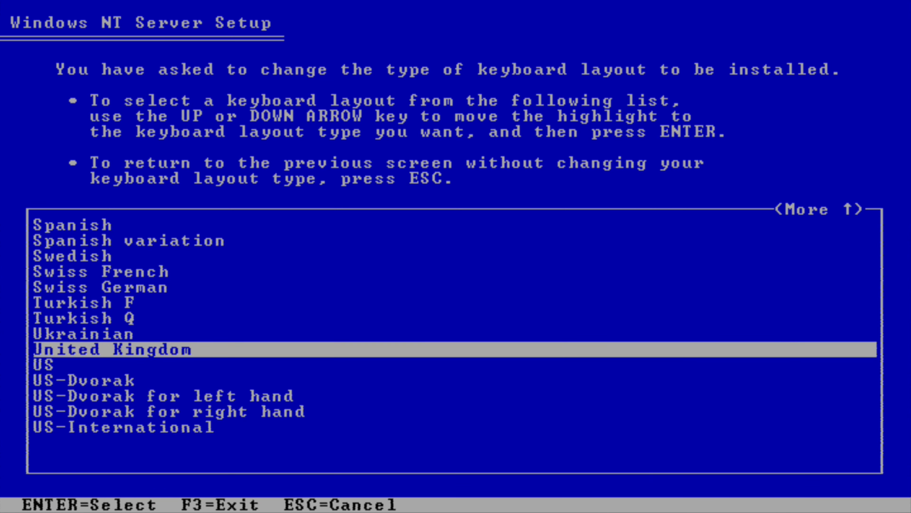
pyautogui.press('Return')
# - Review the available display types and select Auto Detect
pyautogui.press('Up')
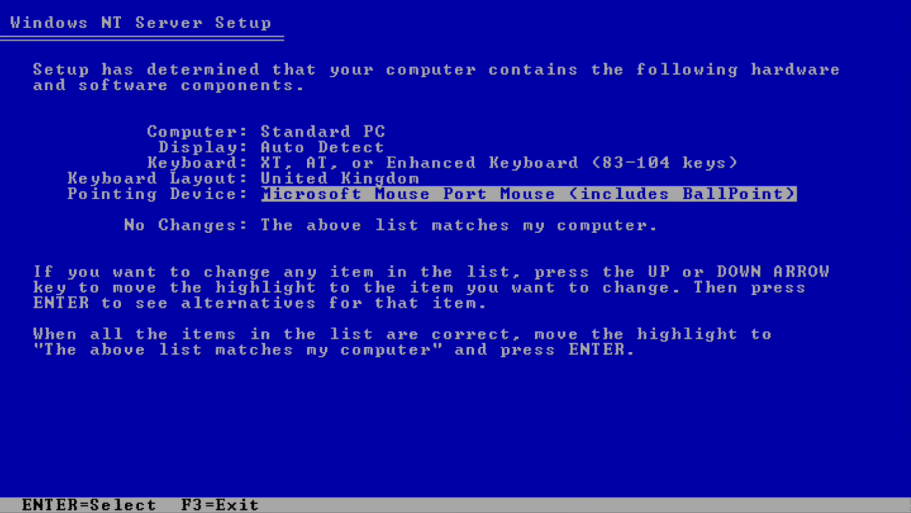
pyautogui.press('Up')
pyautogui.press('Up')
pyautogui.press('Up')
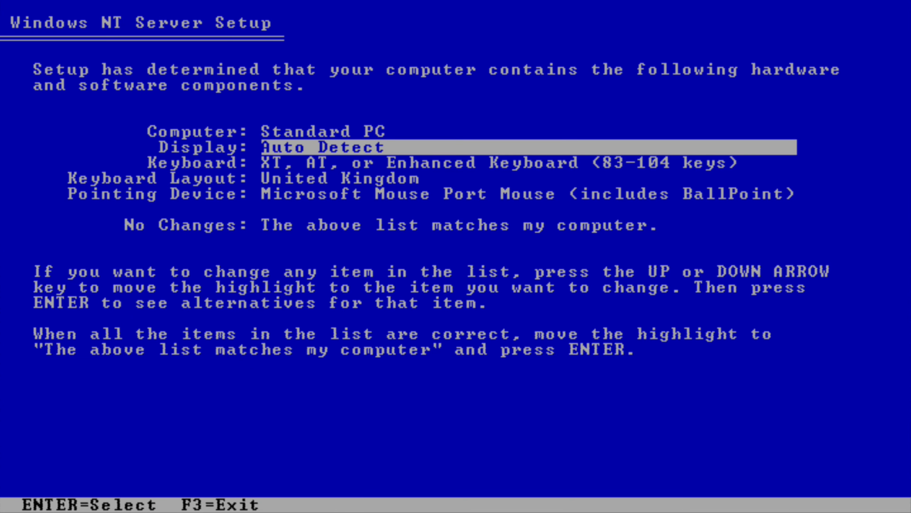
pyautogui.press('Return')
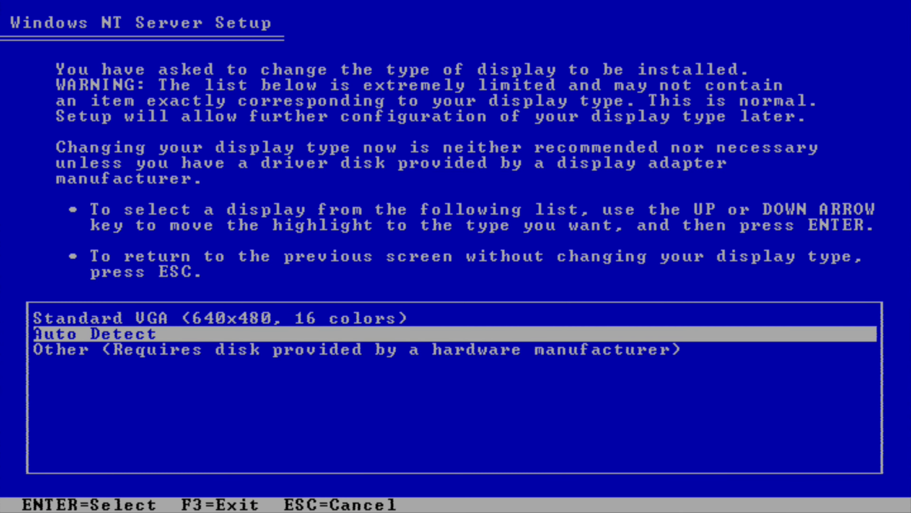
pyautogui.press('Return')
# - Select the XT, AT, or Enhanced Keyboard (83-104 keys) type and accept the hardware list as matching the computer
pyautogui.press('Up')
pyautogui.press('Up')
pyautogui.press('Up')
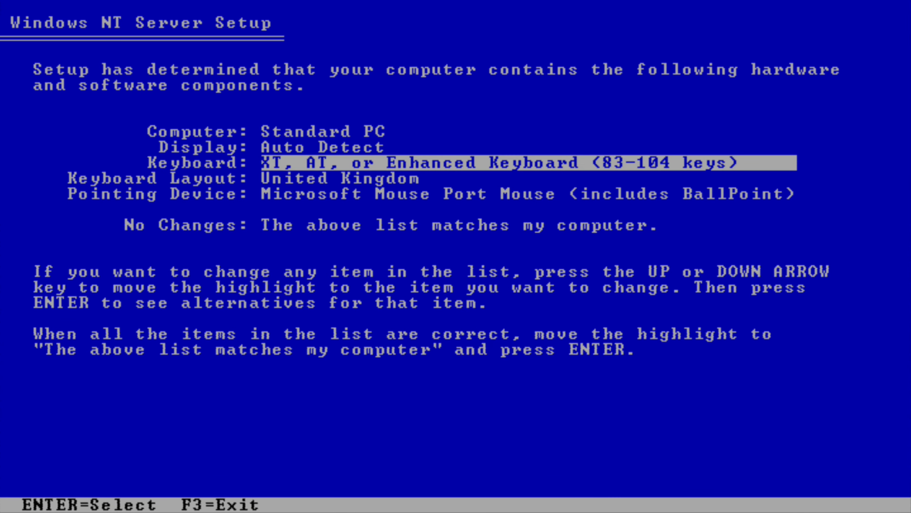
pyautogui.press('Return')
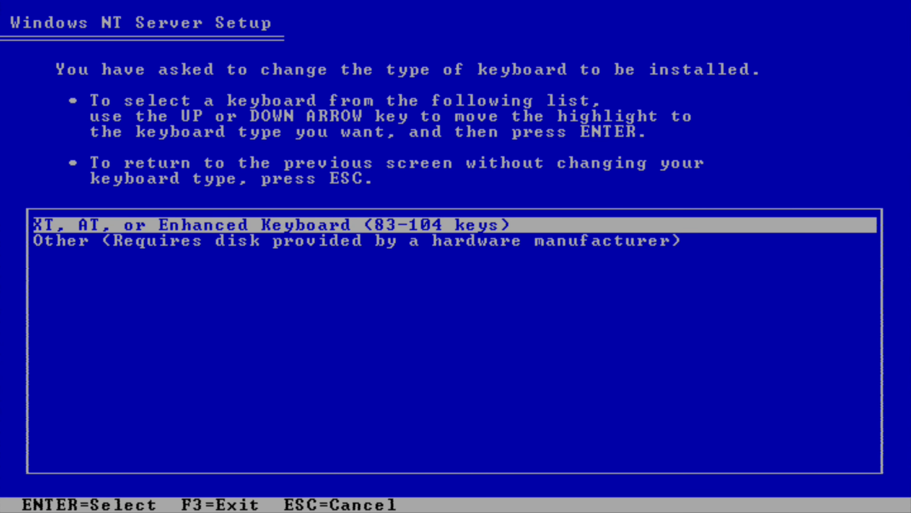
pyautogui.press('Down')
pyautogui.press('Up')
pyautogui.press('Return')
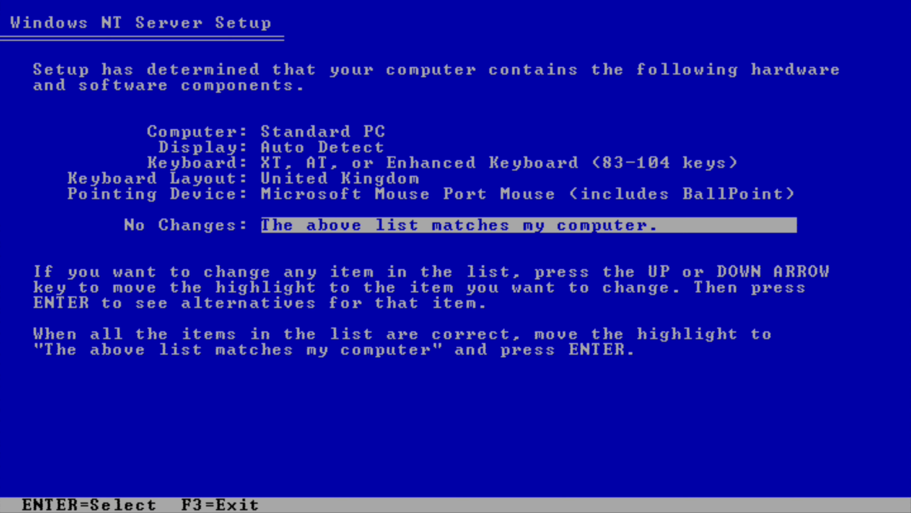
pyautogui.press('Return')
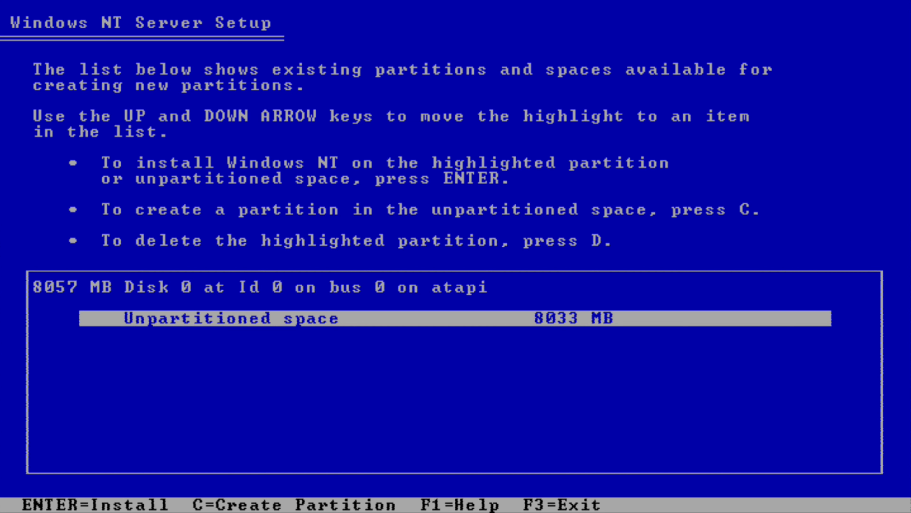
# - Try to install Windows NT on the disk's entire unpartitioned space, formatting the new partition with the FAT file system
pyautogui.press('Return')
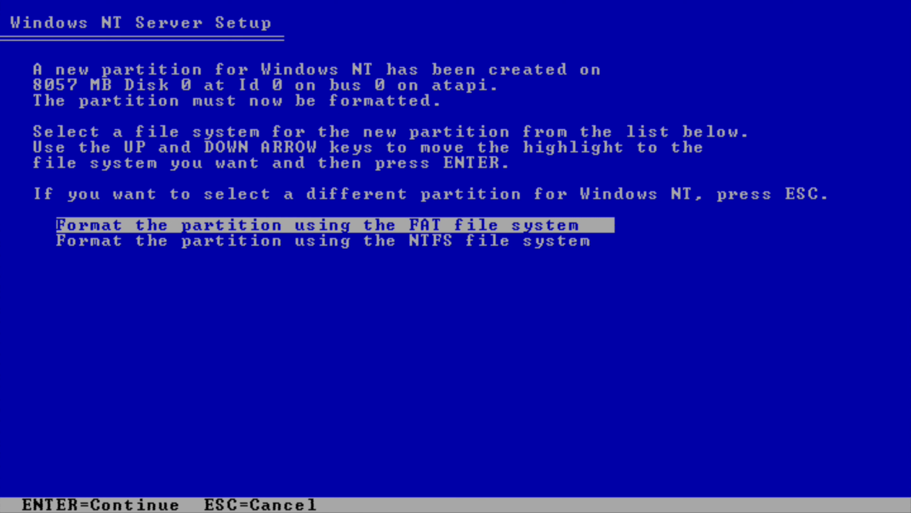
pyautogui.press('Return')
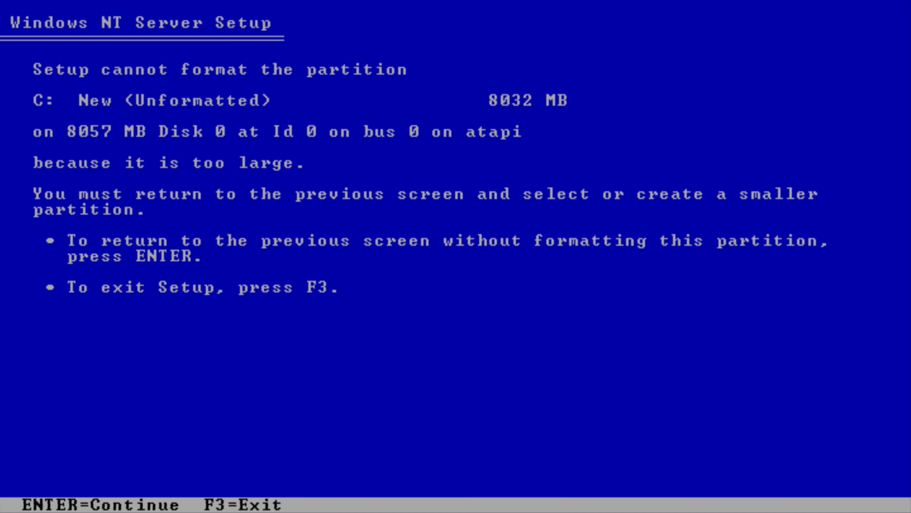
pyautogui.press('Return')
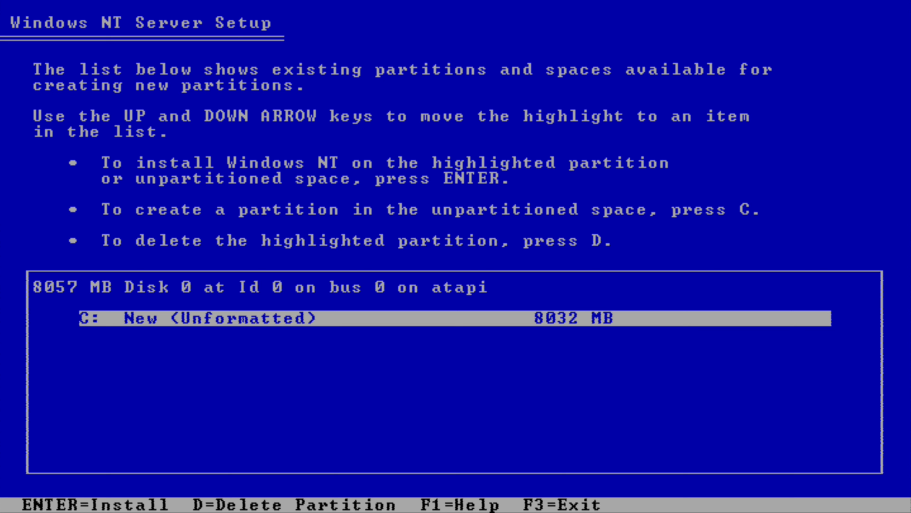
pyautogui.press('Return')
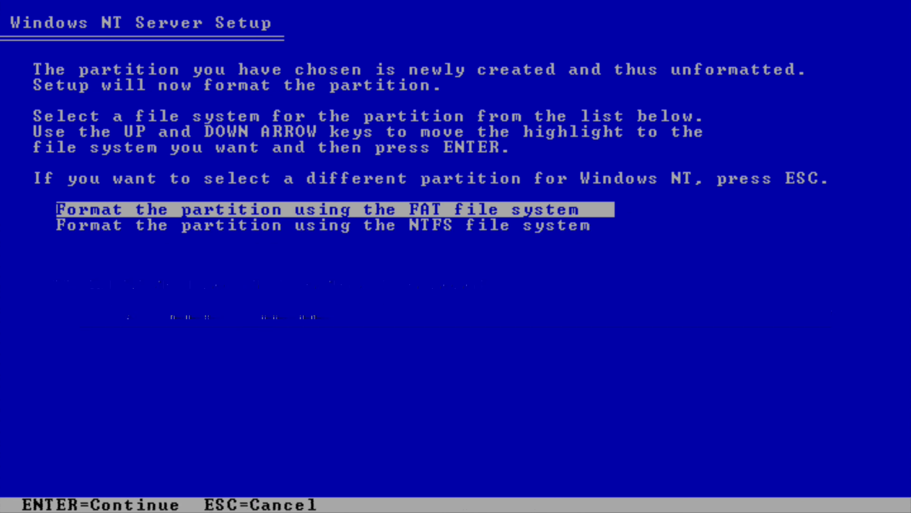
pyautogui.press('Return')
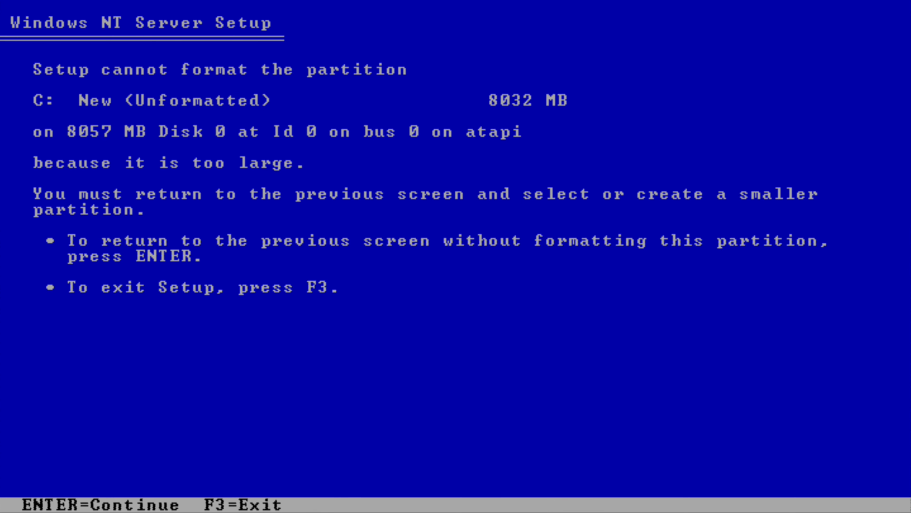
pyautogui.press('Return')
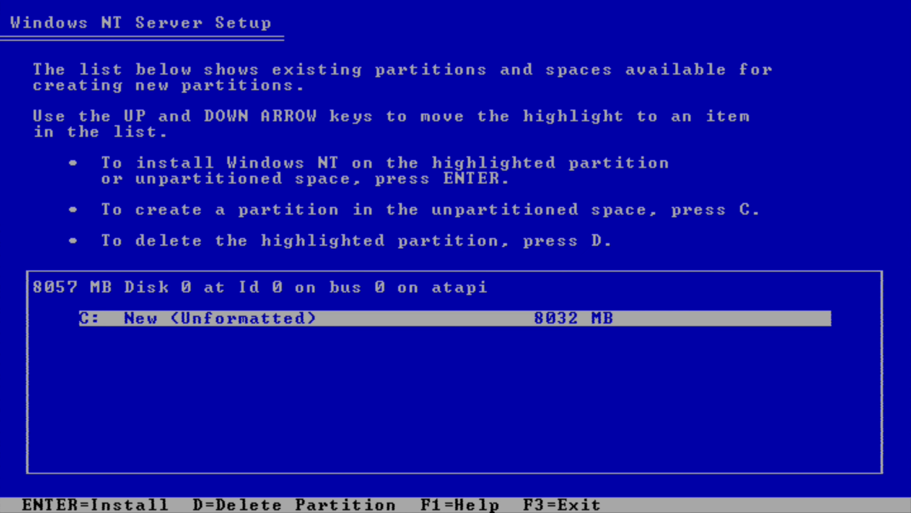
# - Delete the unformatted C: partition and try to create and format its replacement with the NTFS file system
pyautogui.press('d')
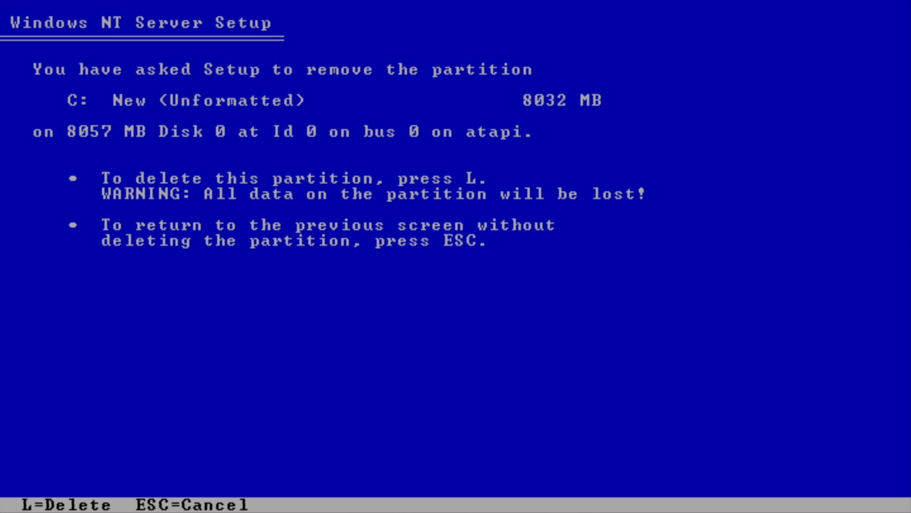
pyautogui.press('l')
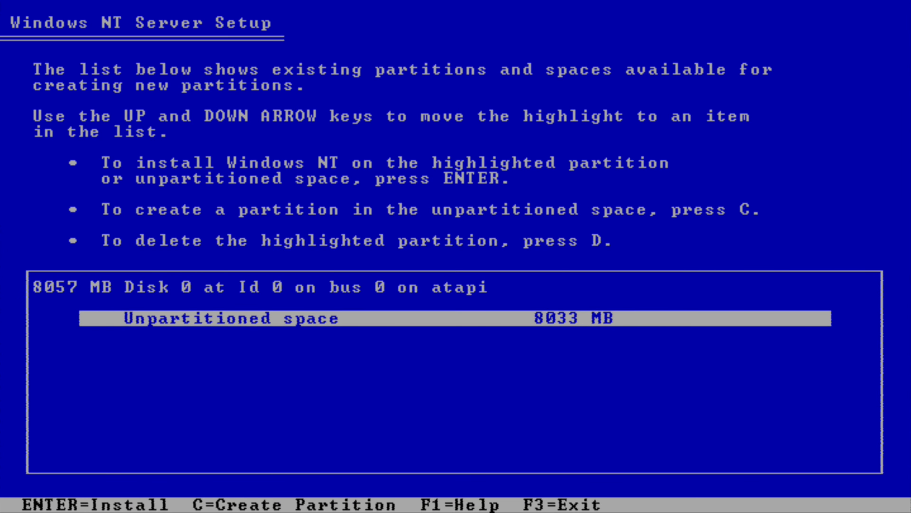
pyautogui.press('Return')
pyautogui.press('Down')
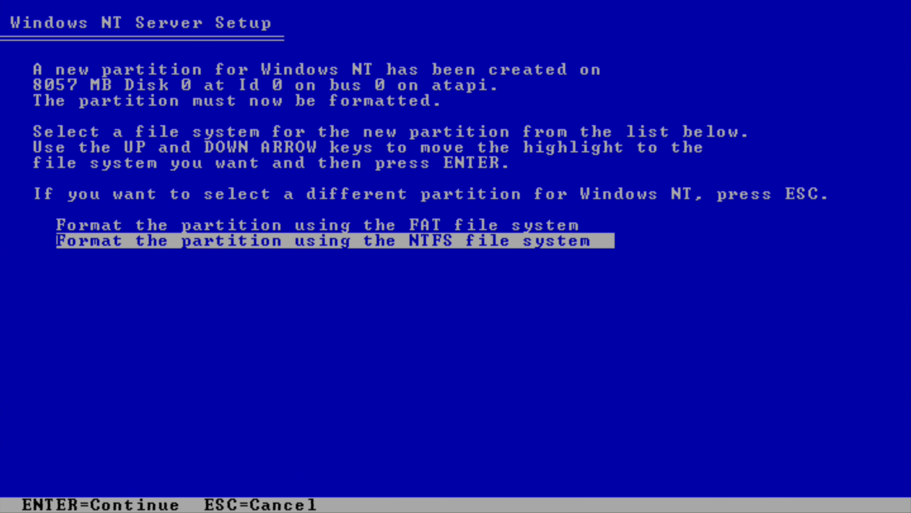
pyautogui.press('Return')
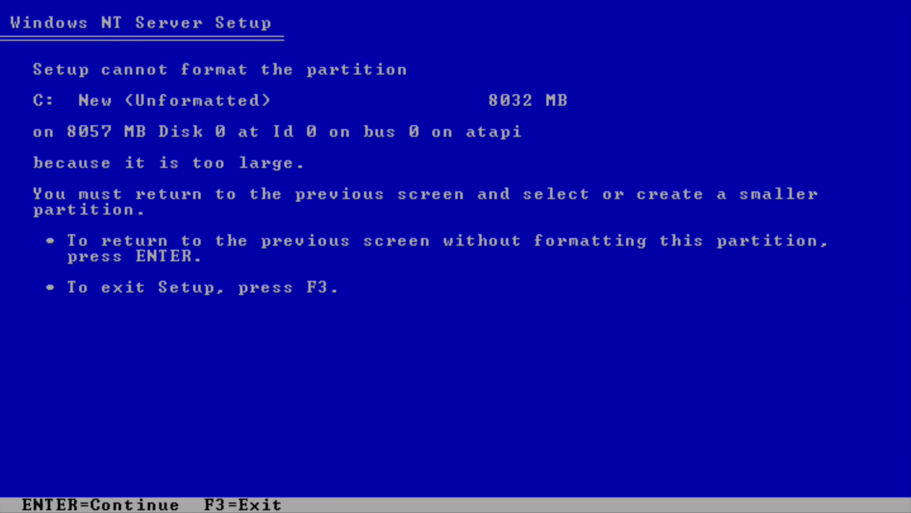
pyautogui.press('Return')
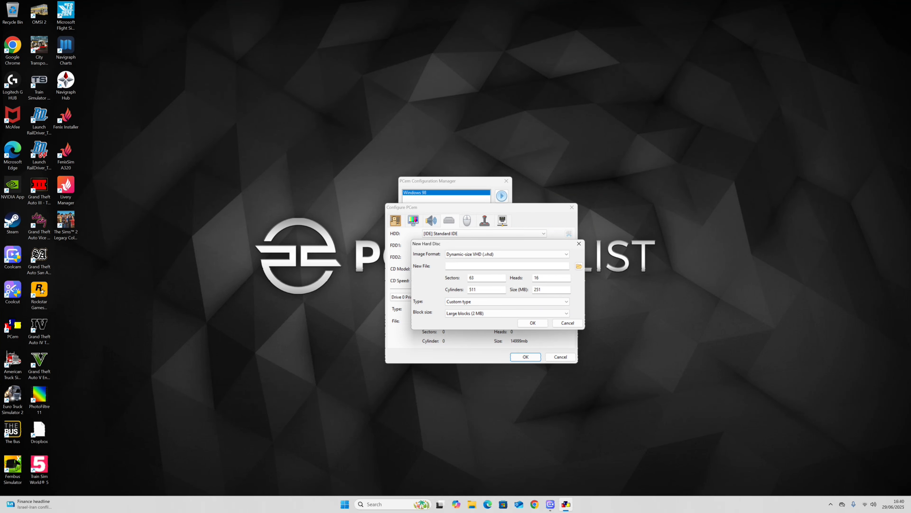
# - In PCem's New Hard Disc dialog, browse to the PCemV17Win folder and delete the WIN NT 4.0 15GB disk image
pyautogui.press('Tab')
pyautogui.write('5')
pyautogui.click(579, 266)
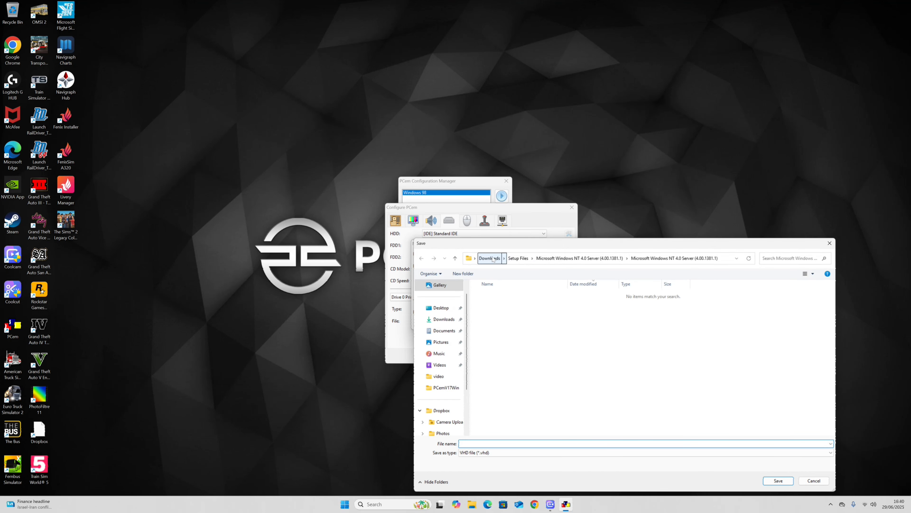
pyautogui.click(493, 259)
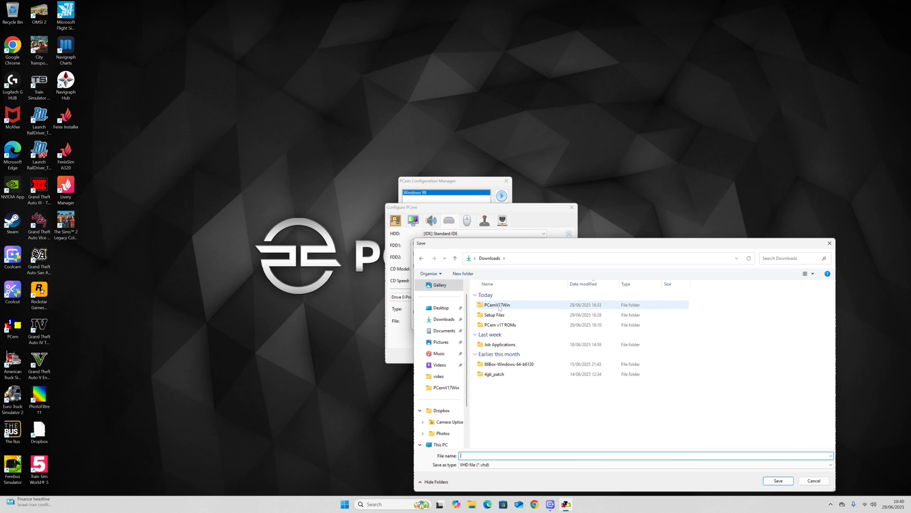
pyautogui.doubleClick(510, 305)
pyautogui.click(513, 305)
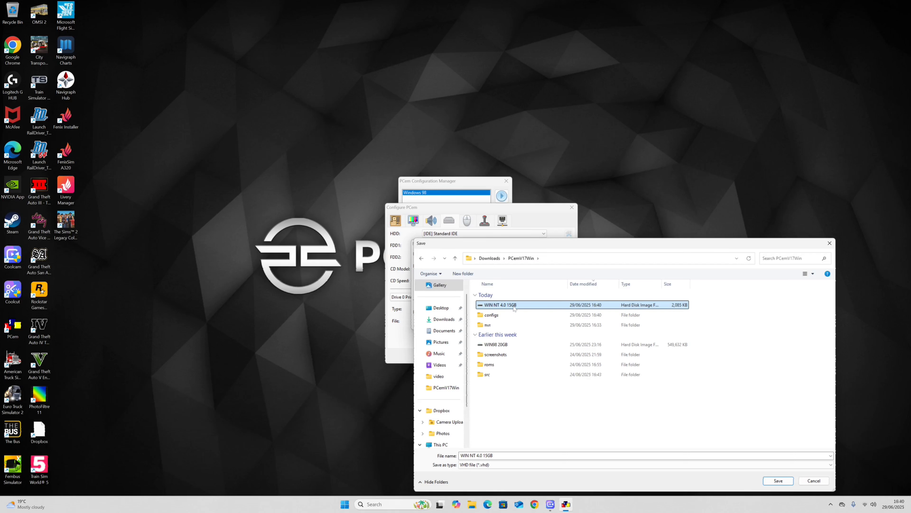
pyautogui.rightClick(513, 305)
pyautogui.click(531, 409)
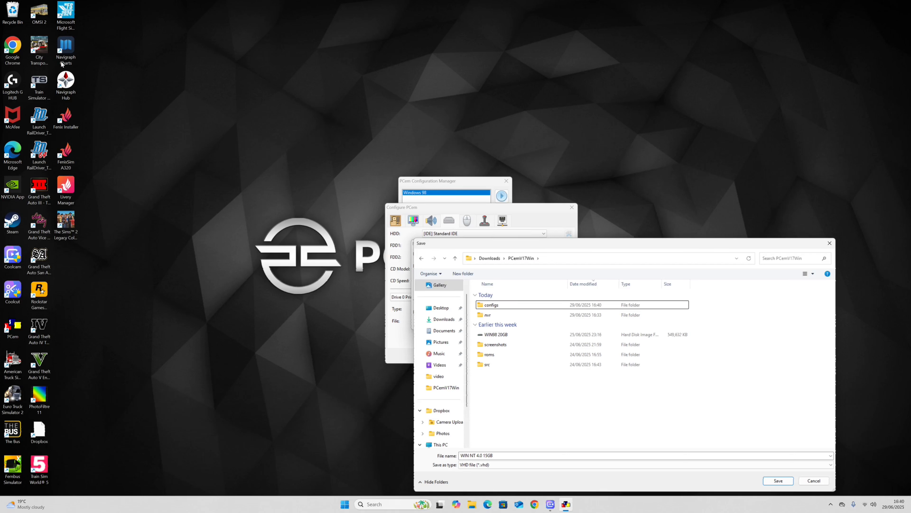
# - Name the new disk image WIN NT 4.0 5GB, create it as a 5000 MB dynamic-size VHD, and save the machine configuration
pyautogui.press('Tab')
pyautogui.click(487, 455)
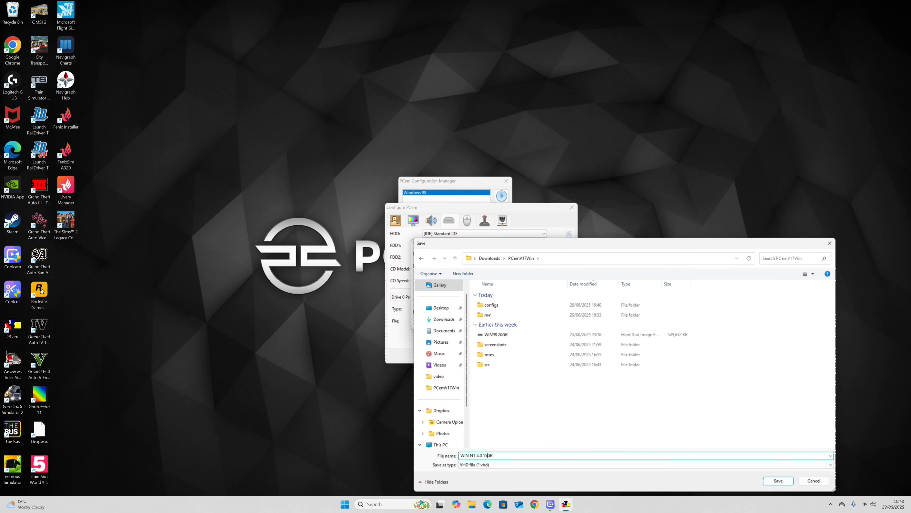
pyautogui.press('BackSpace')
pyautogui.click(772, 482)
pyautogui.click(538, 323)
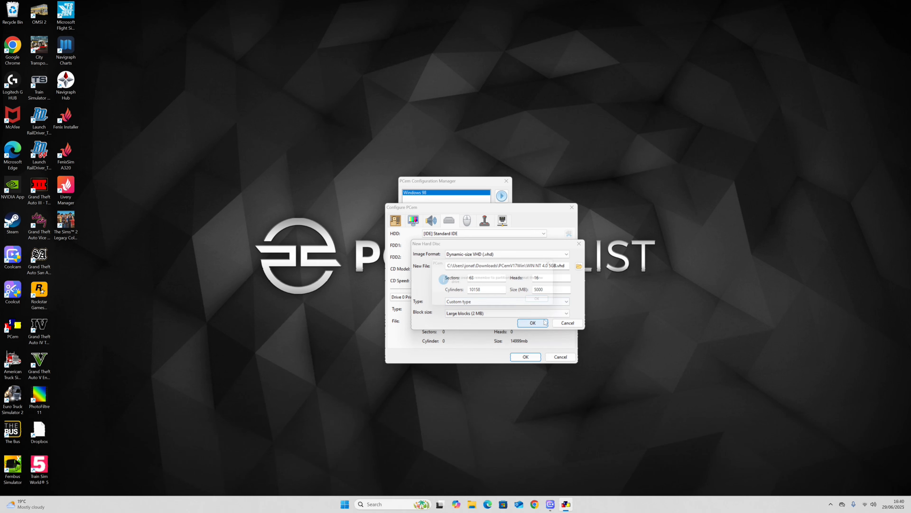
pyautogui.click(548, 303)
pyautogui.click(526, 356)
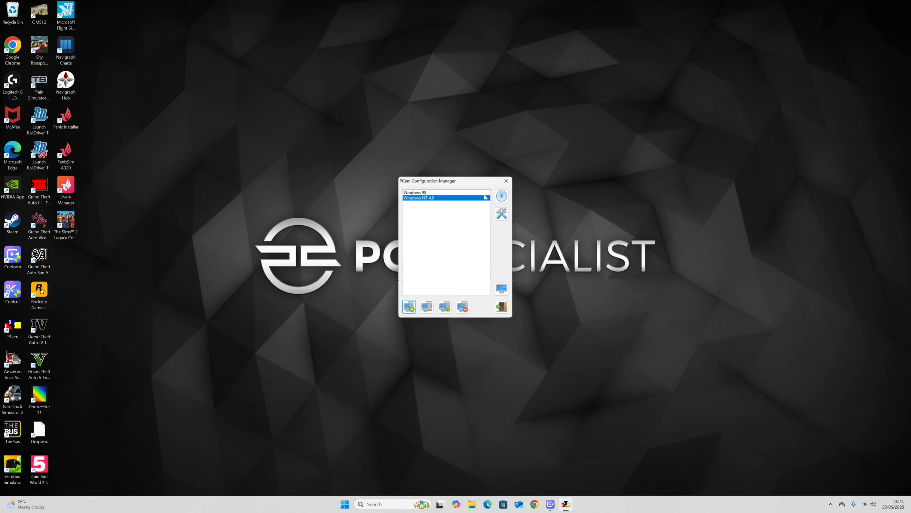
# - Start the Windows NT 4.0 machine and continue Setup without additional storage devices, agreeing to overwrite the startup hard disk
pyautogui.click(502, 196)
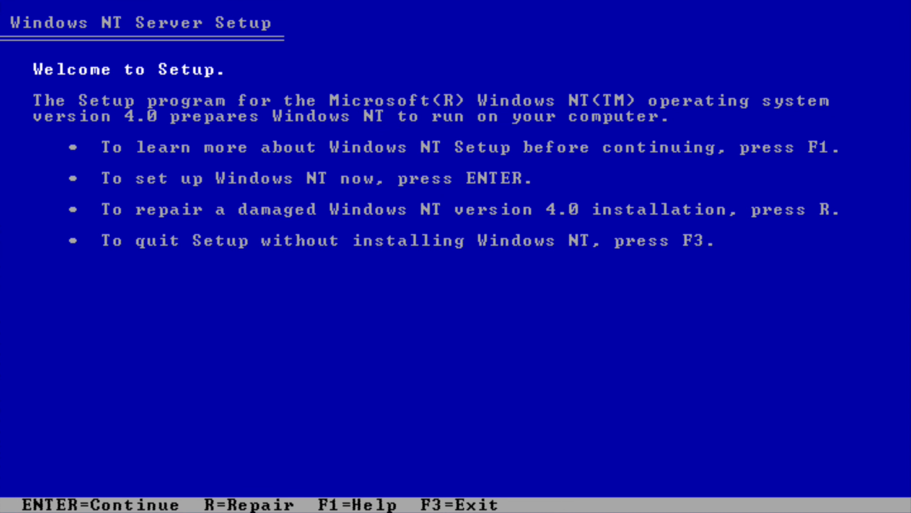
pyautogui.press('Return')
pyautogui.press('Return')
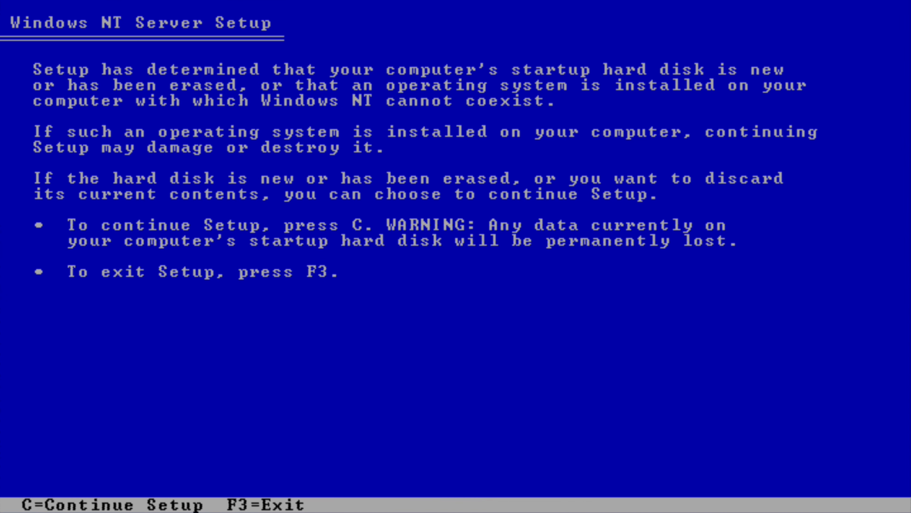
pyautogui.press('c')
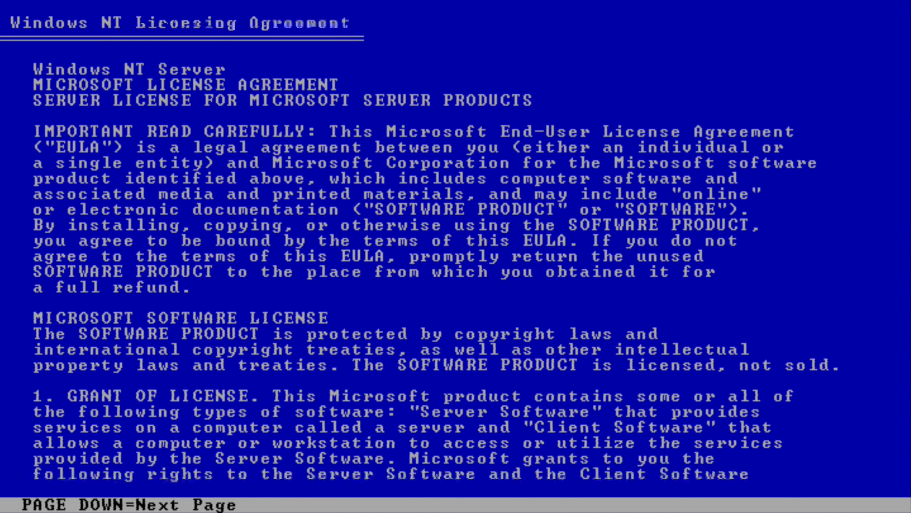
# - Page through the Windows NT Server license agreement to its end and agree to it
pyautogui.press('pagedown')
pyautogui.press('pagedown')
pyautogui.press('pagedown')
pyautogui.press('pagedown')
pyautogui.press('pagedown')
pyautogui.press('pagedown')
pyautogui.press('pagedown')
pyautogui.press('pagedown')
pyautogui.press('pagedown')
pyautogui.press('pagedown')
pyautogui.press('pagedown')
pyautogui.press('pagedown')
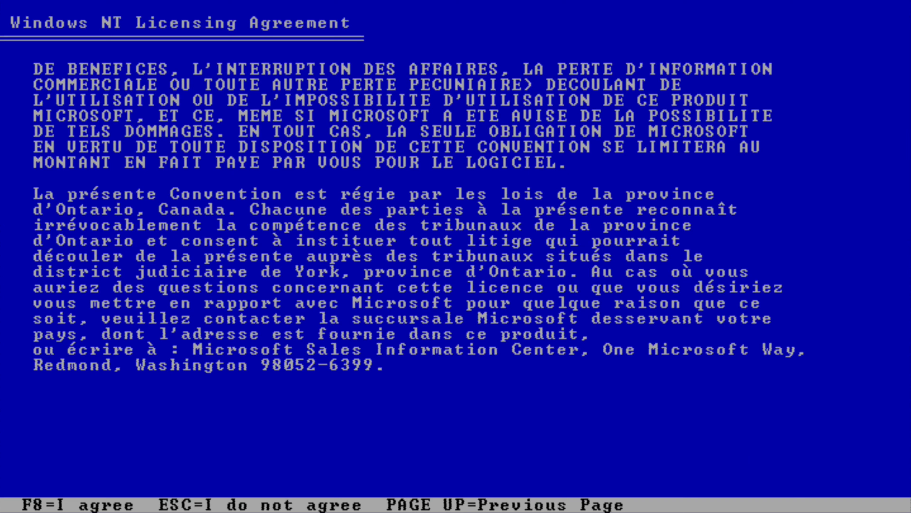
pyautogui.press('F8')
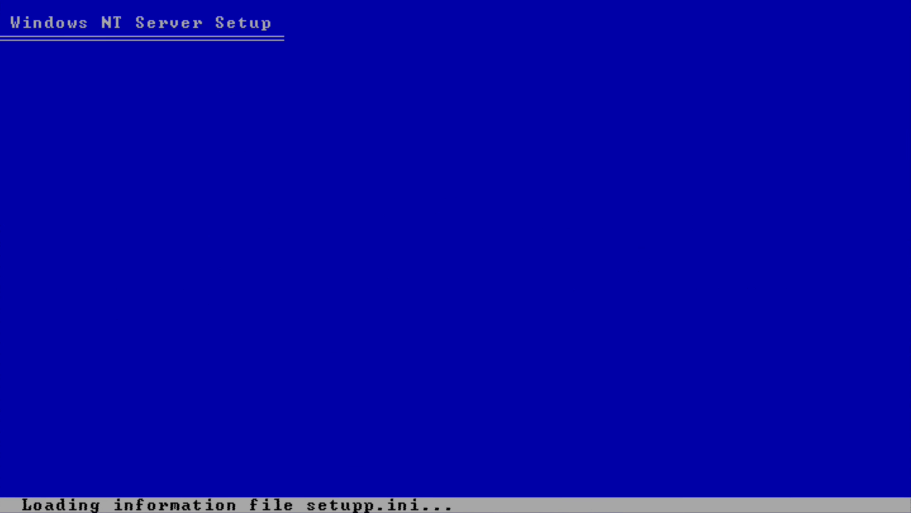
# - Change the keyboard layout in the detected hardware list to United Kingdom
pyautogui.press('Up')
pyautogui.press('Up')
pyautogui.press('Return')
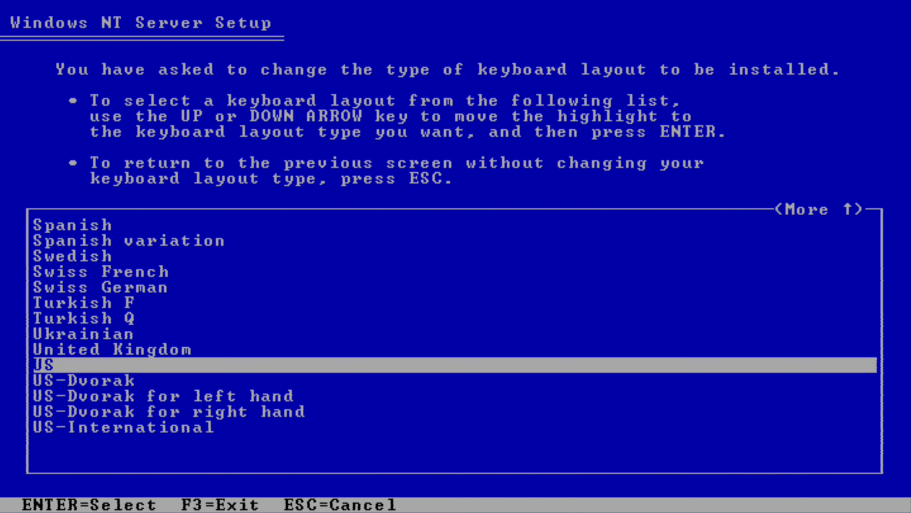
pyautogui.press('Up')
pyautogui.press('Return')
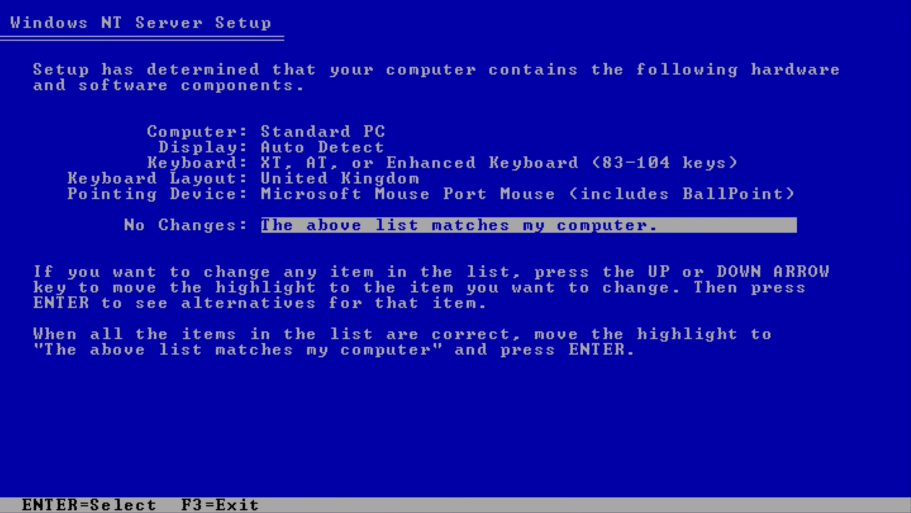
# - Accept the hardware list and try to install on the 4997 MB unpartitioned space, formatted with the FAT file system
pyautogui.press('Return')
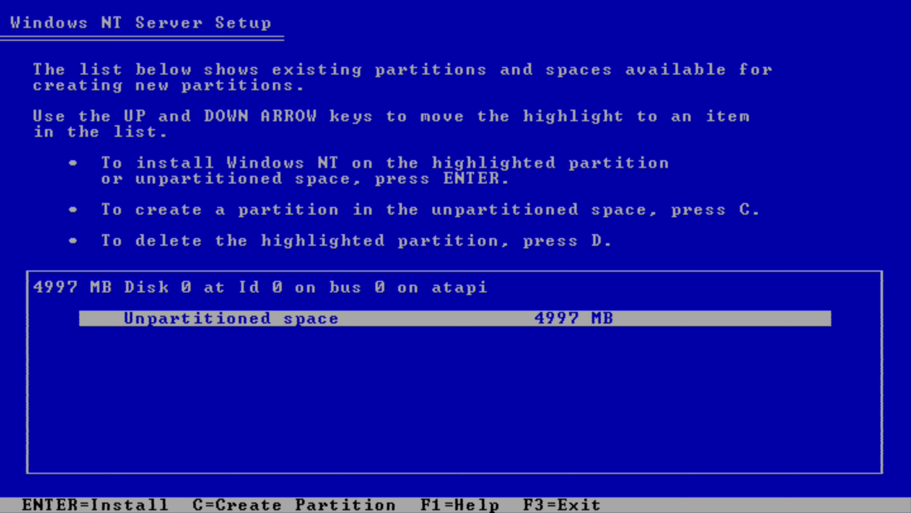
pyautogui.press('Return')
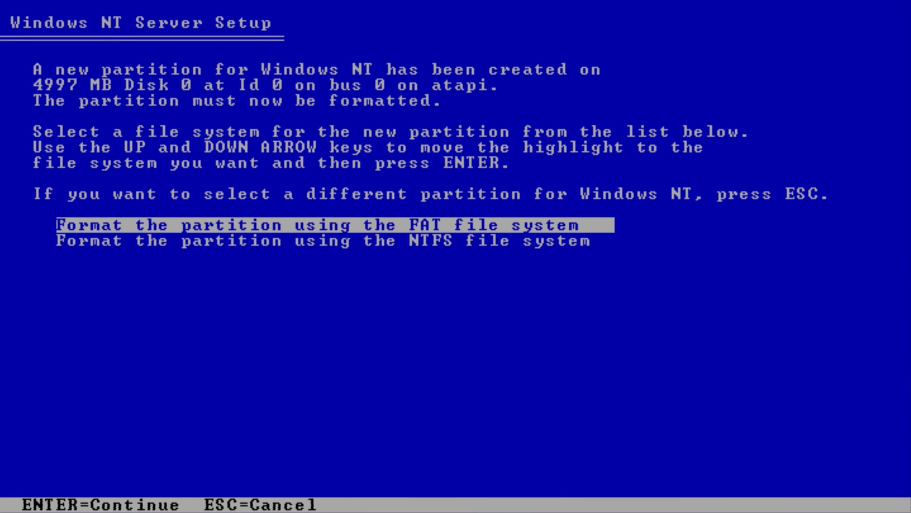
pyautogui.press('Return')
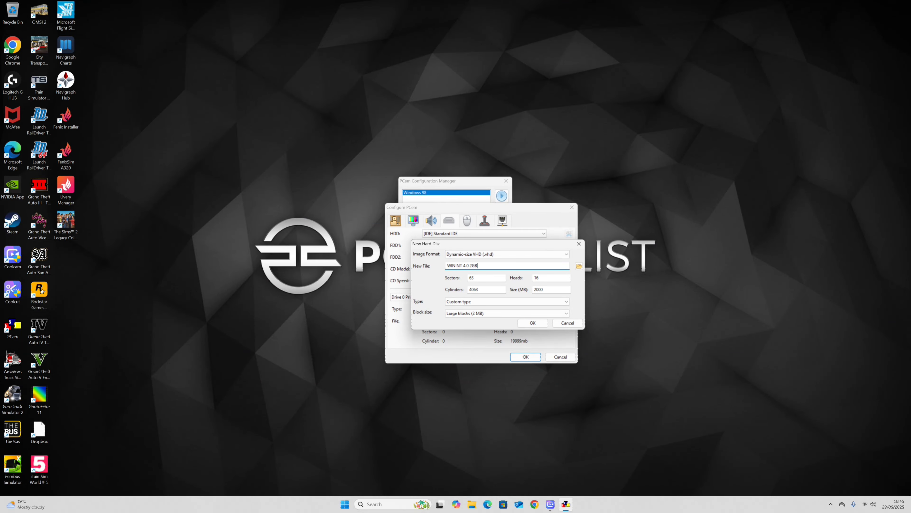
# - Copy the new disc name WIN NT 4.0 2GB and use it as the VHD file name in the PCemV17Win folder
pyautogui.moveTo(478, 265); pyautogui.dragTo(446, 266)
pyautogui.rightClick(453, 264)
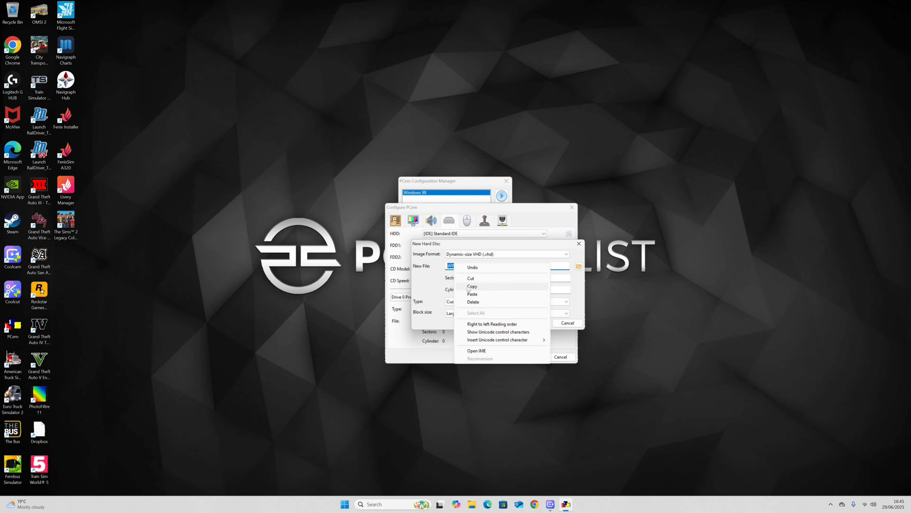
pyautogui.click(470, 286)
pyautogui.click(579, 266)
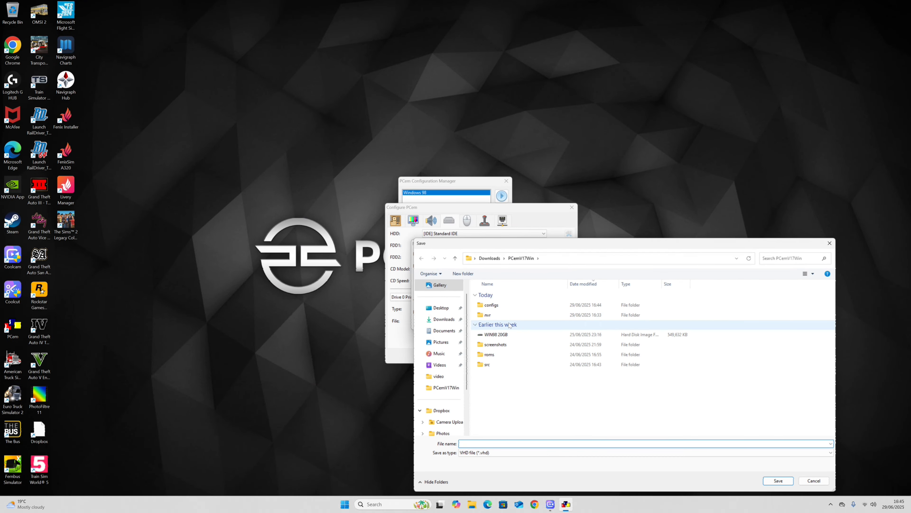
pyautogui.rightClick(477, 445)
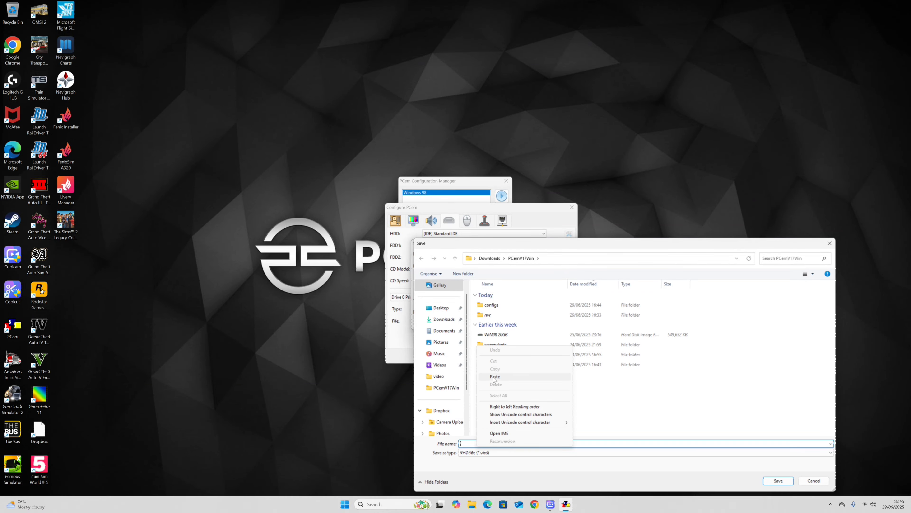
pyautogui.click(502, 377)
pyautogui.click(773, 480)
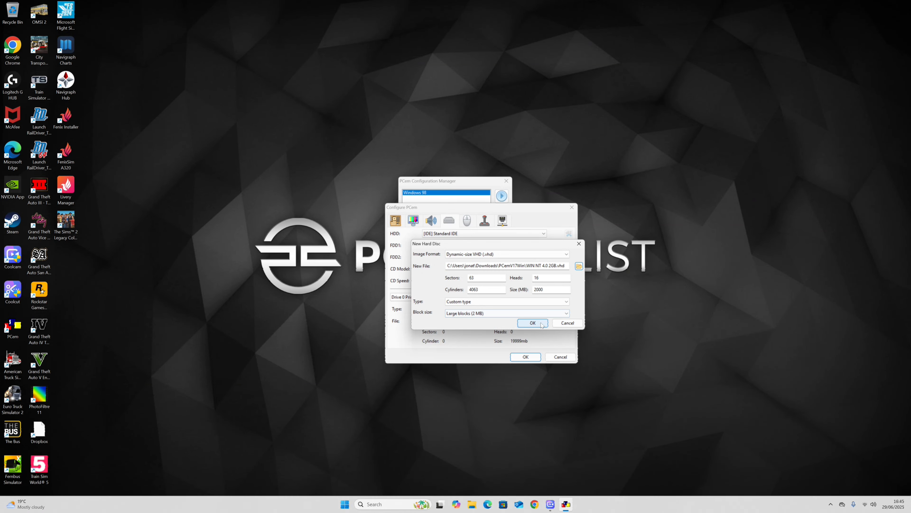
# - Create the 2000 MB dynamic-size VHD with large blocks and save the machine configuration
pyautogui.click(541, 323)
pyautogui.click(542, 304)
pyautogui.click(526, 357)
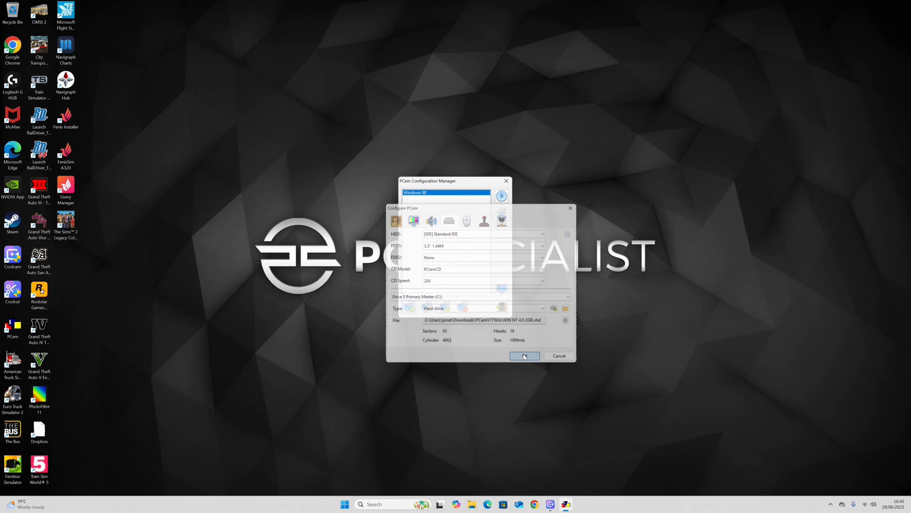
# - Start the virtual machine and continue Windows NT Setup past the storage devices, agreeing to overwrite the new startup disk
pyautogui.click(502, 199)
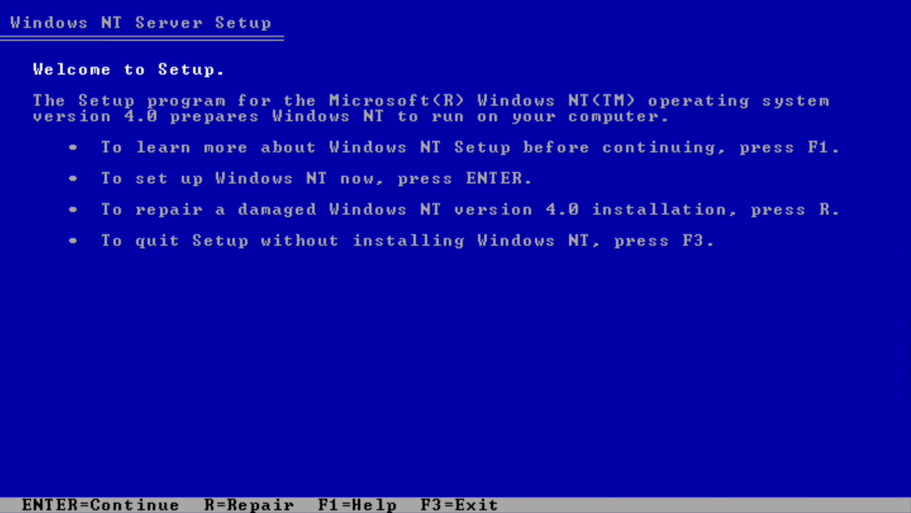
pyautogui.press('Return')
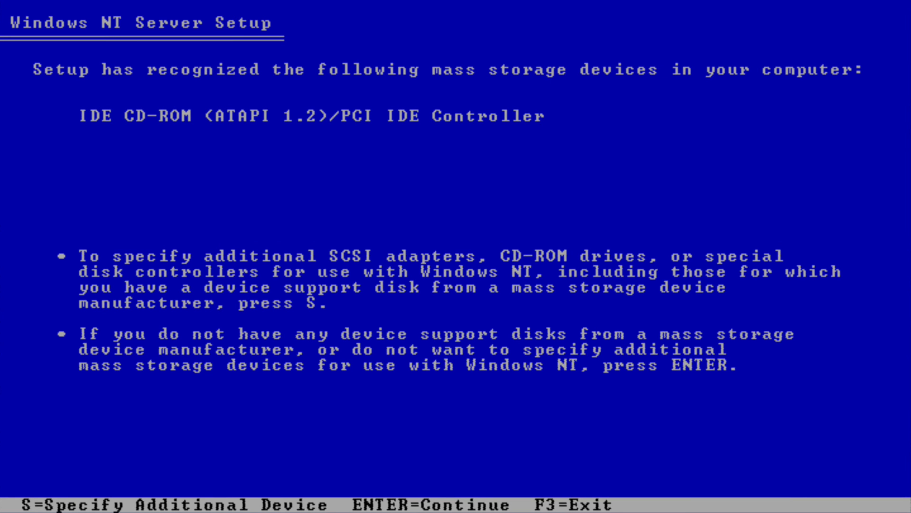
pyautogui.press('Return')
pyautogui.press('c')
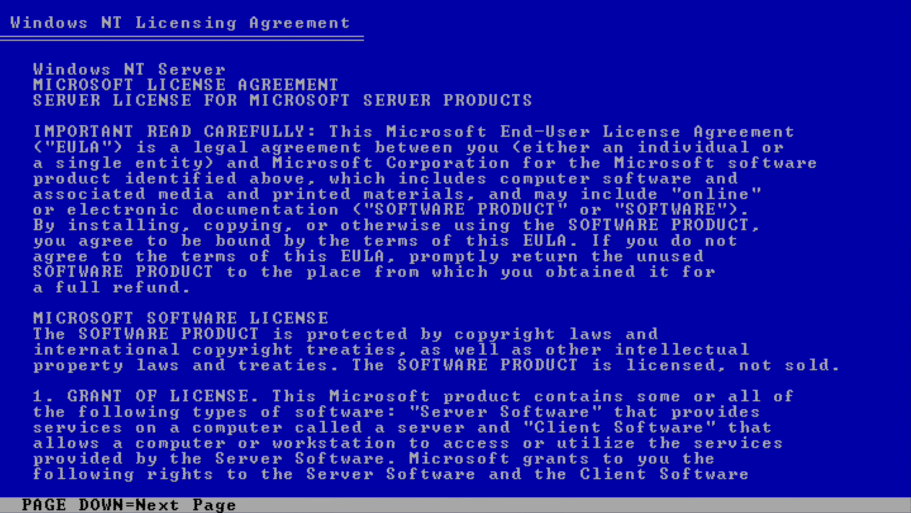
# - Page through the whole Windows NT Server license agreement and agree to its terms
pyautogui.press('pagedown')
pyautogui.press('pagedown')
pyautogui.press('pagedown')
pyautogui.press('pagedown')
pyautogui.press('pagedown')
pyautogui.press('pagedown')
pyautogui.press('pagedown')
pyautogui.press('pagedown')
pyautogui.press('pagedown')
pyautogui.press('pagedown')
pyautogui.press('pagedown')
pyautogui.press('pagedown')
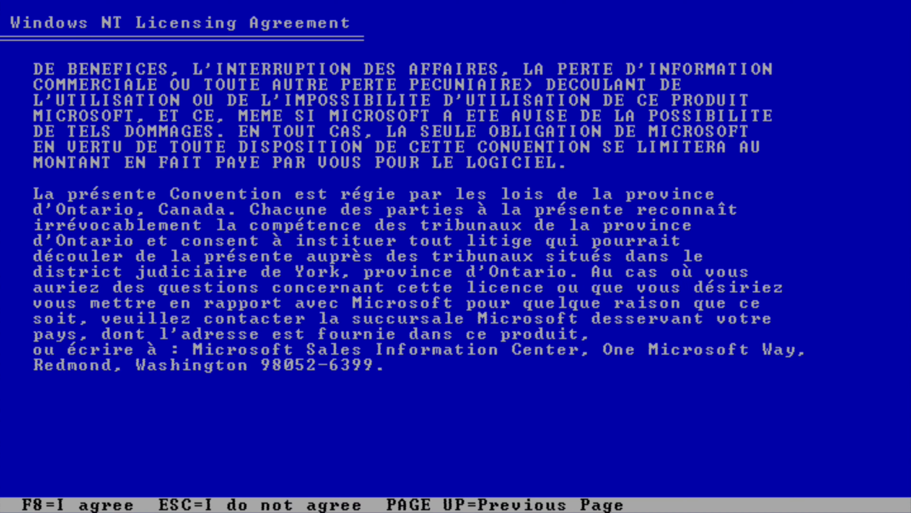
pyautogui.press('F8')
# - Set the keyboard layout to United Kingdom in Setup's list of hardware and software components
pyautogui.press('Up')
pyautogui.press('Up')
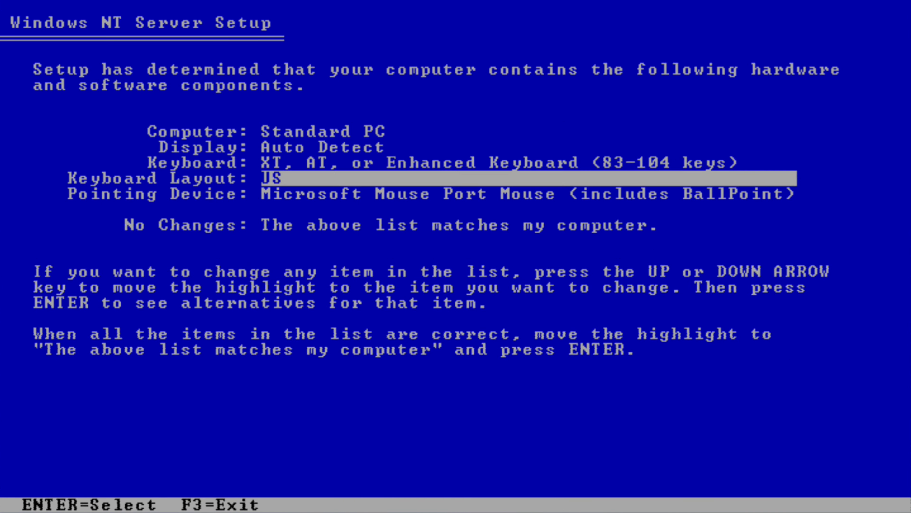
pyautogui.press('Return')
pyautogui.press('Up')
pyautogui.press('Return')
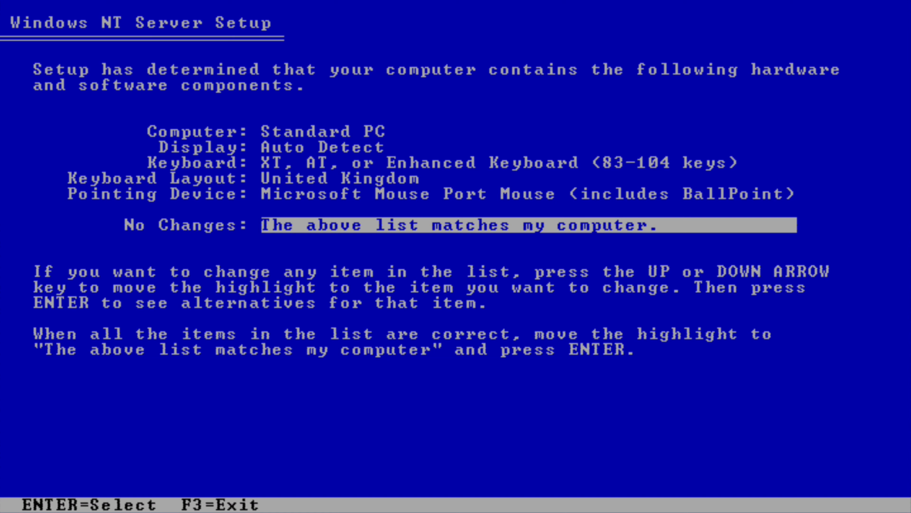
# - Accept the hardware list and install on the 1998 MB unpartitioned space, formatting the new partition with the FAT file system
pyautogui.press('Return')
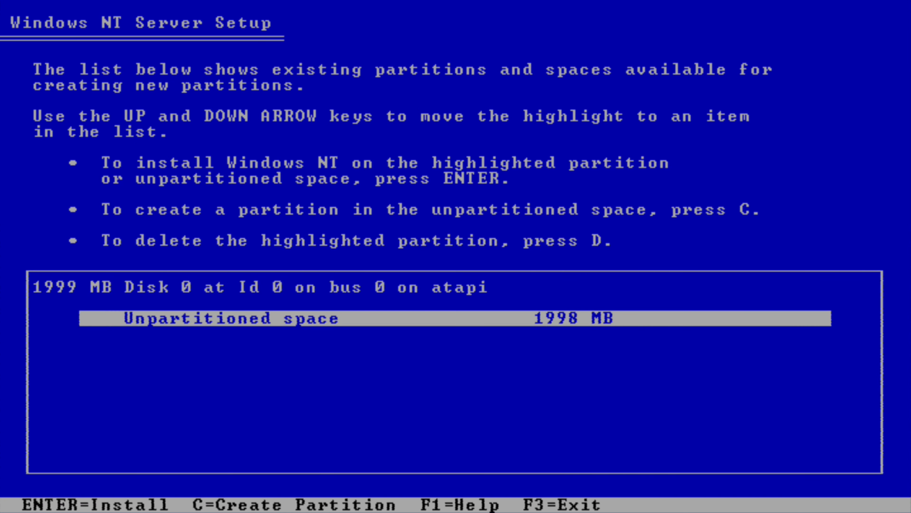
pyautogui.press('Return')
pyautogui.press('Return')
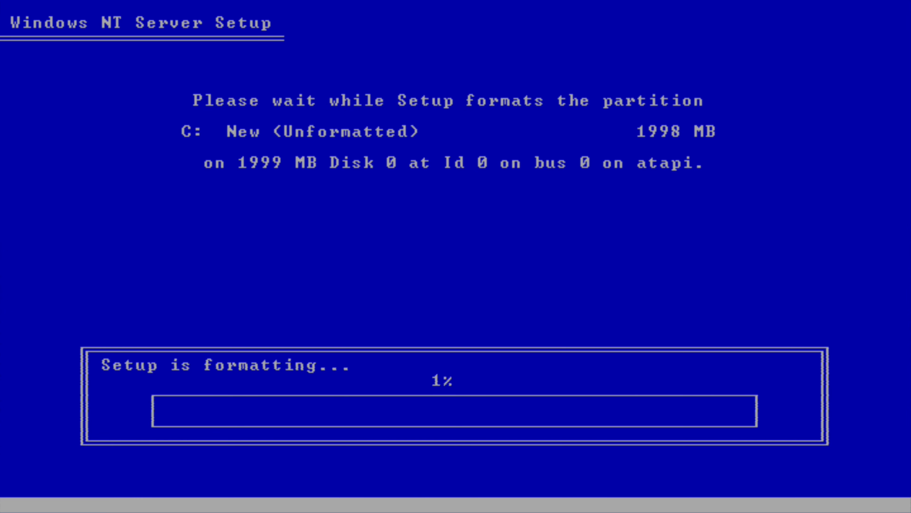
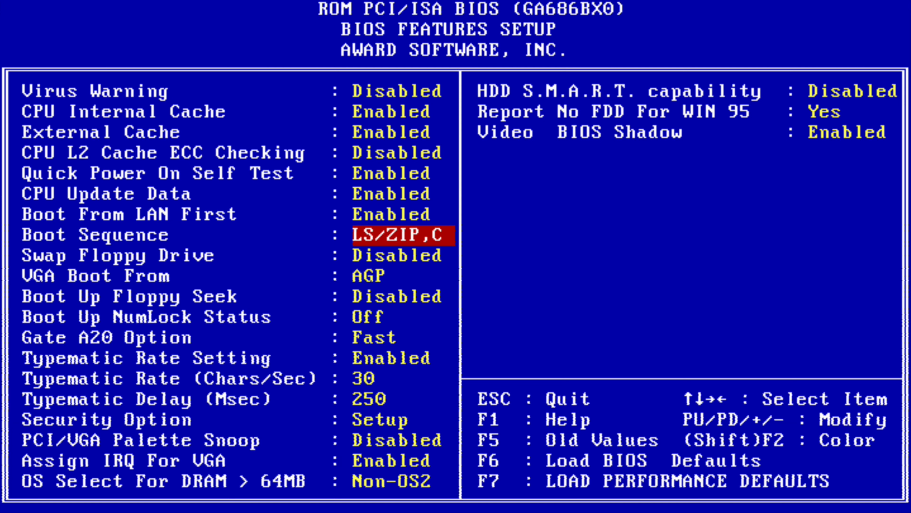
# - Change the Boot Sequence in BIOS Features Setup, save the settings to CMOS, and exit
pyautogui.press('pagedown')
pyautogui.press('Escape')
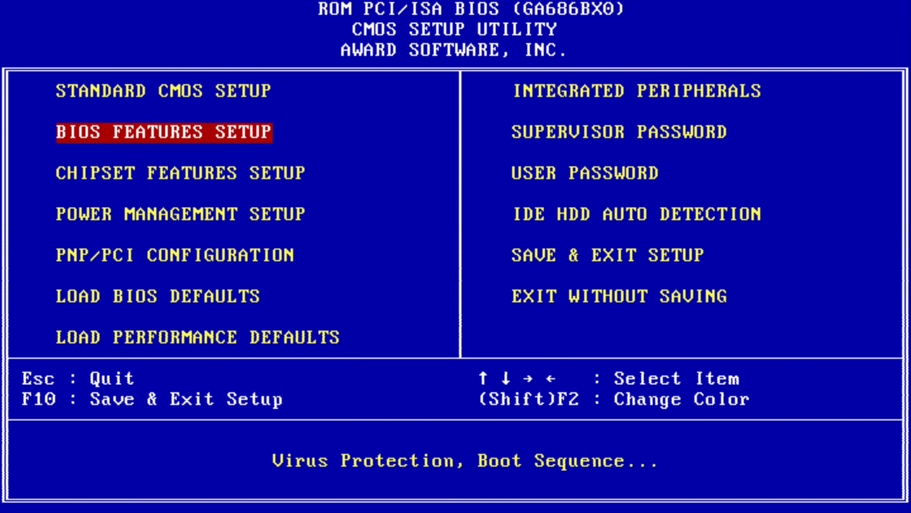
pyautogui.press('Right')
pyautogui.press('Down')
pyautogui.press('Down')
pyautogui.press('Down')
pyautogui.press('Return')
pyautogui.write('y')
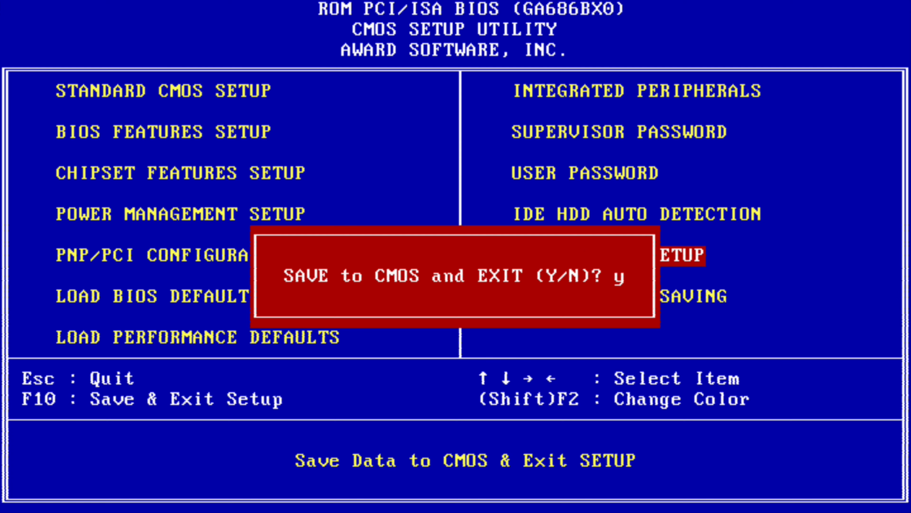
pyautogui.press('Return')
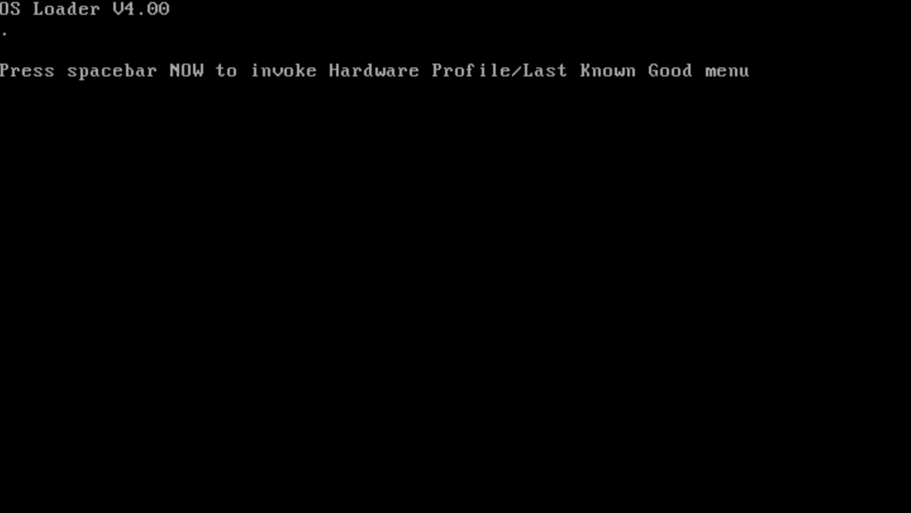
# - Invoke the Hardware Profile/Last Known Good menu during startup and boot the Original Configuration
pyautogui.press('space')
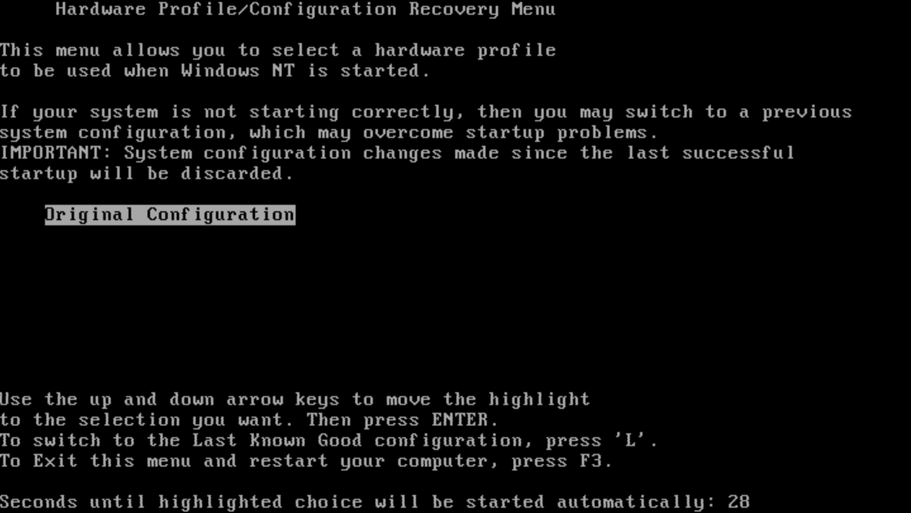
pyautogui.press('Return')
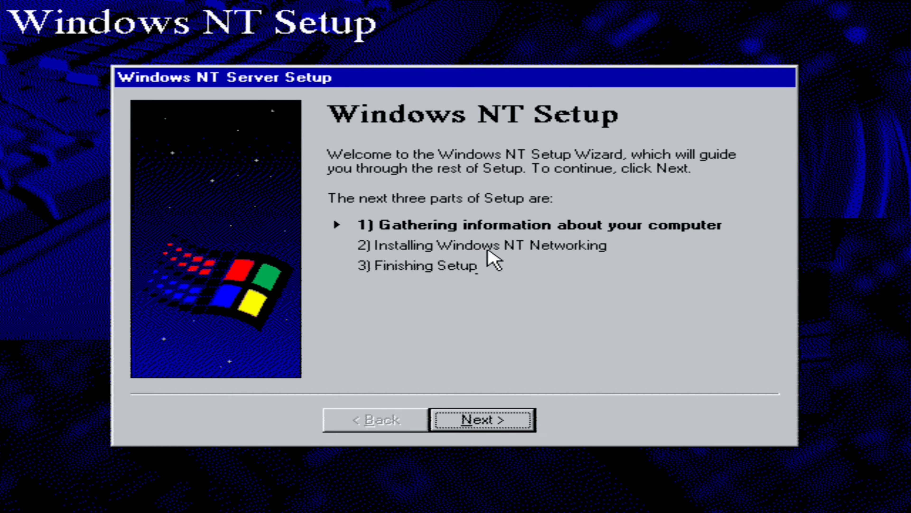
# - Continue past the Windows NT Setup Wizard's welcome page and enter PCem Tutorial as the name
pyautogui.click(497, 418)
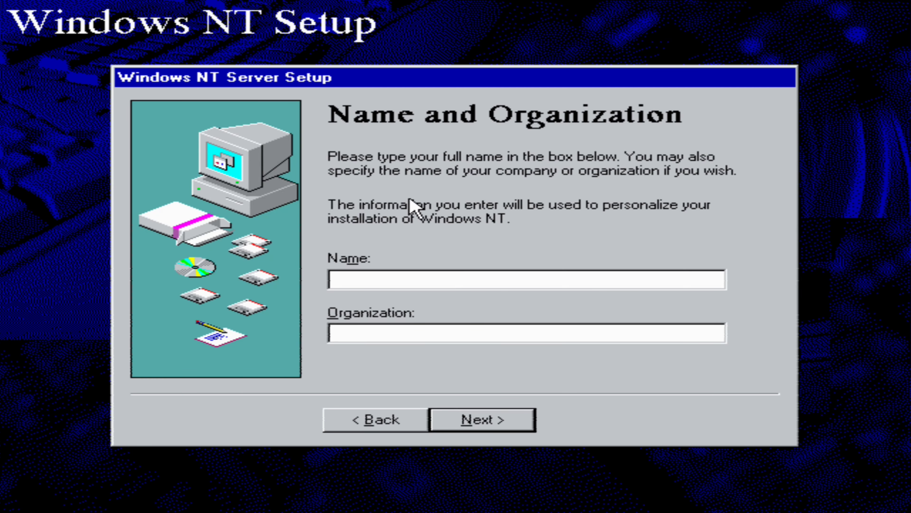
pyautogui.write('PCem')
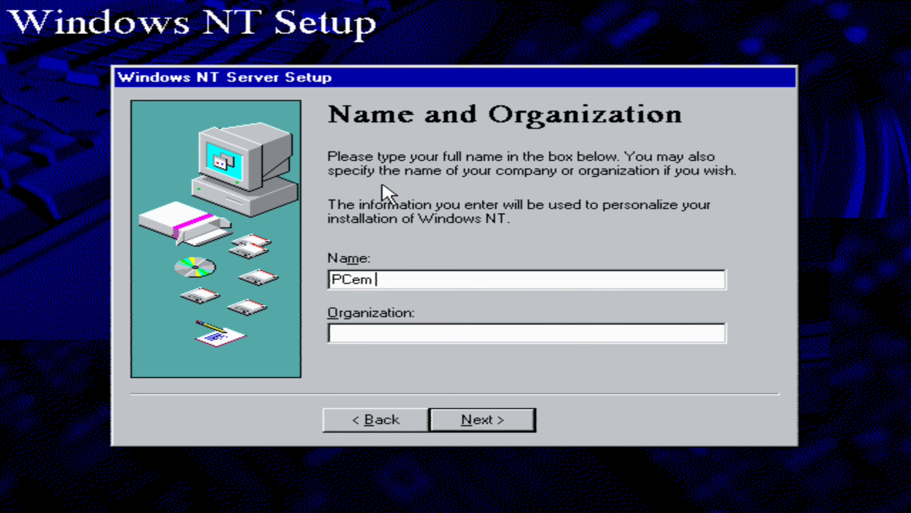
pyautogui.write(' Tutorial')
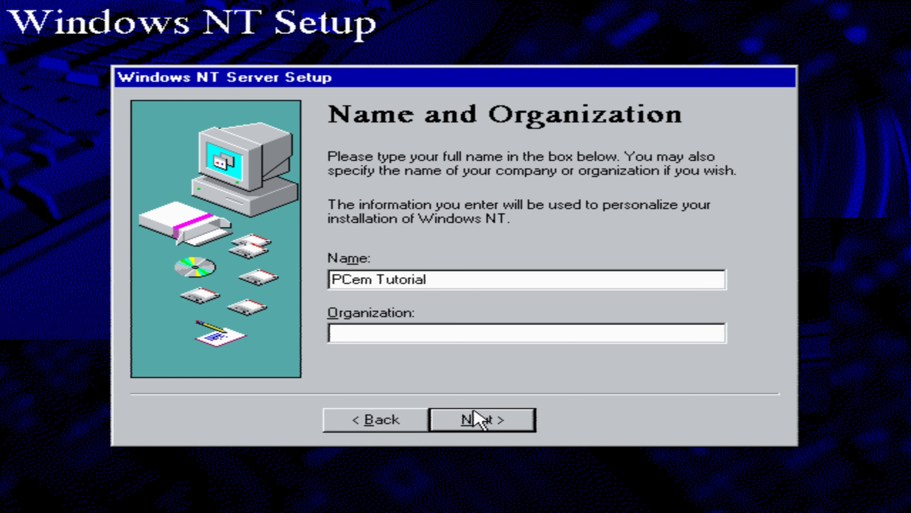
# - Leave the organization blank and license the server Per Server for 1 concurrent connection
pyautogui.click(479, 417)
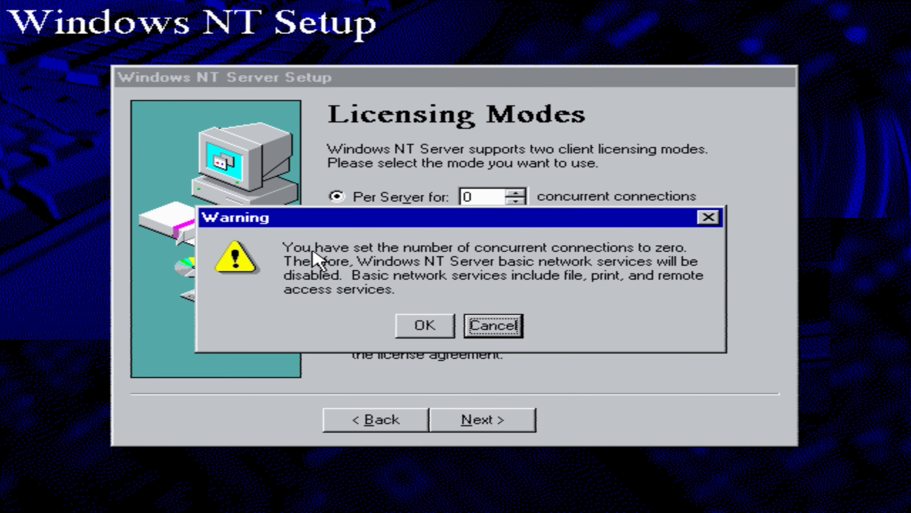
pyautogui.click(490, 334)
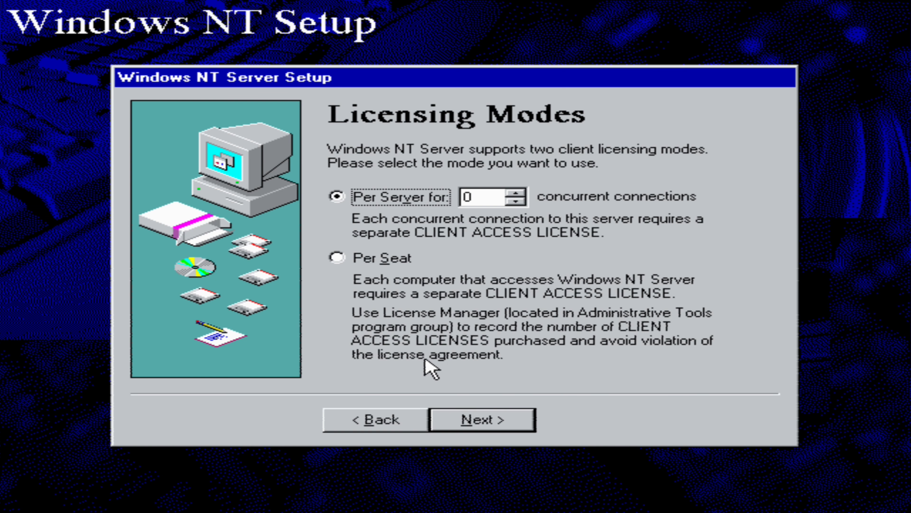
pyautogui.click(480, 421)
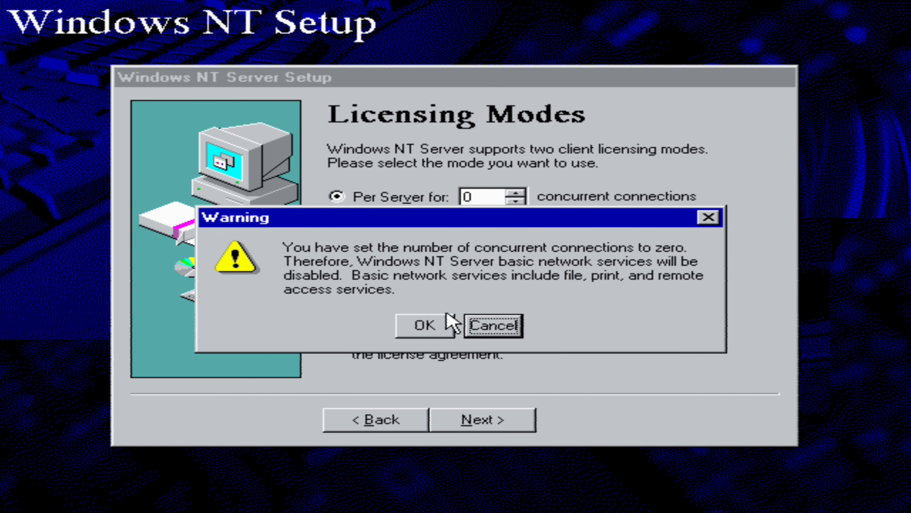
pyautogui.click(495, 327)
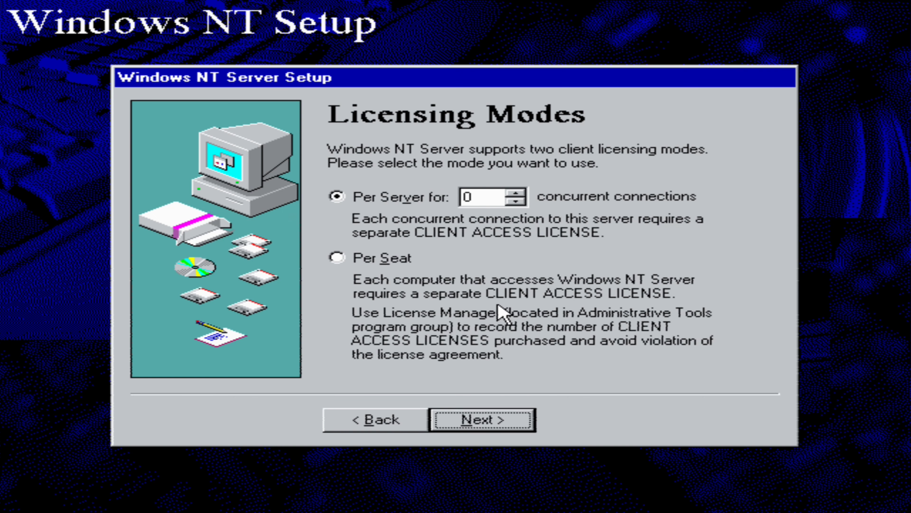
pyautogui.click(517, 192)
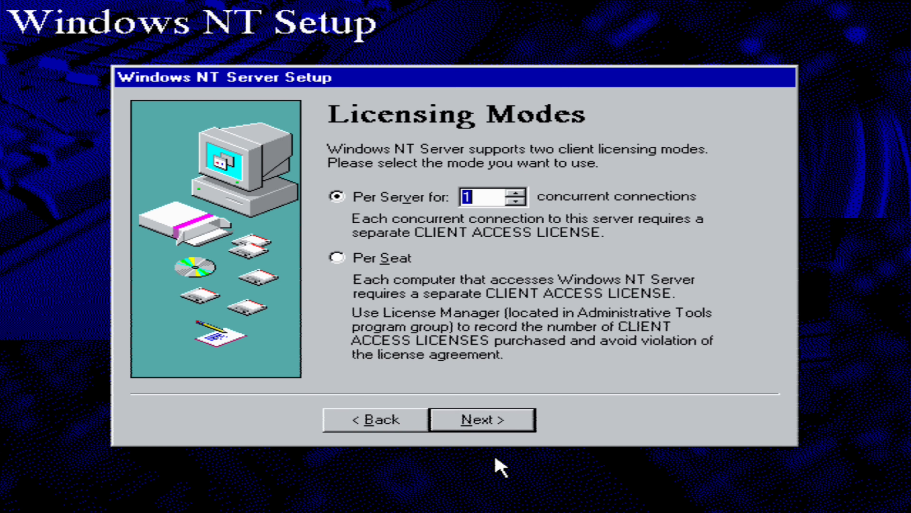
pyautogui.click(506, 405)
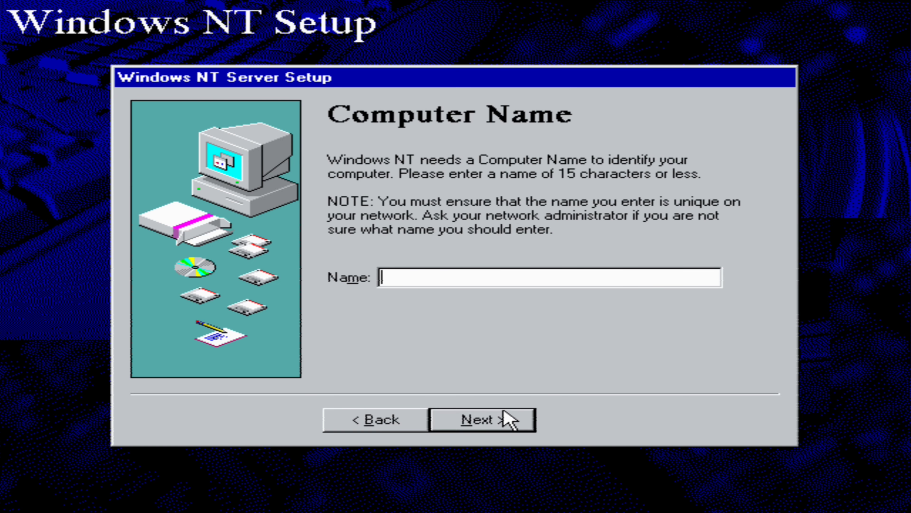
# - Name the computer PC EMULATOR and accept Primary Domain Controller as the server type
pyautogui.write('PC E')
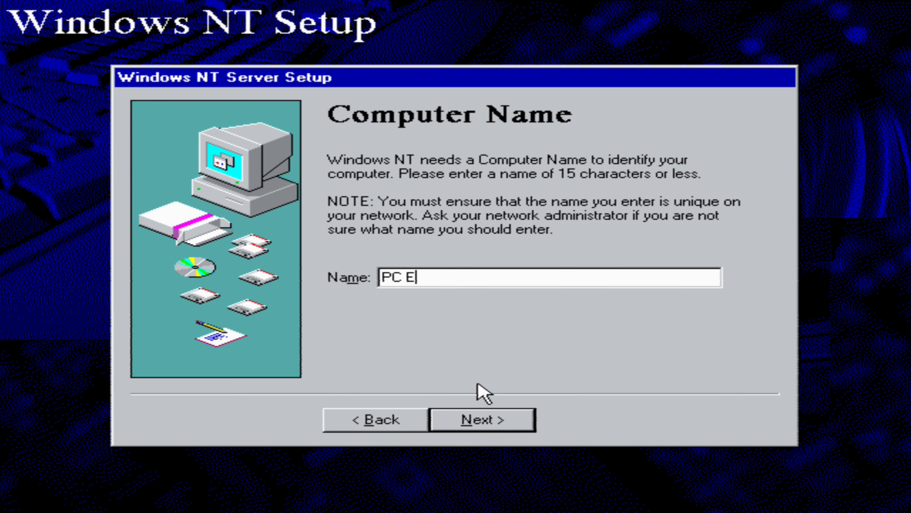
pyautogui.write('MULAT')
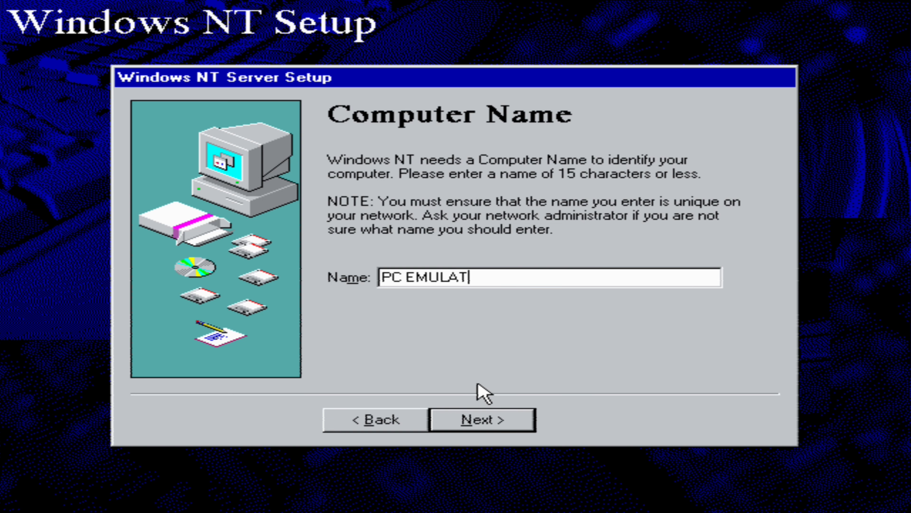
pyautogui.write('OR')
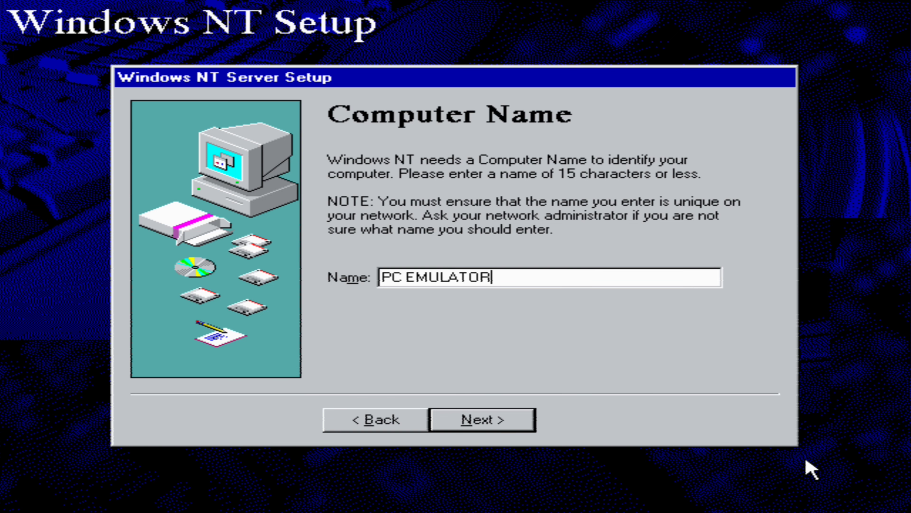
pyautogui.click(534, 423)
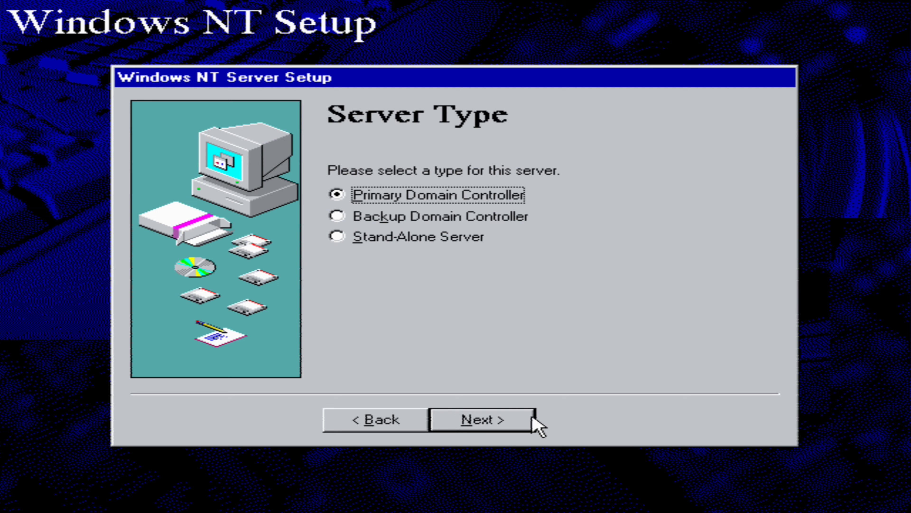
pyautogui.click(483, 421)
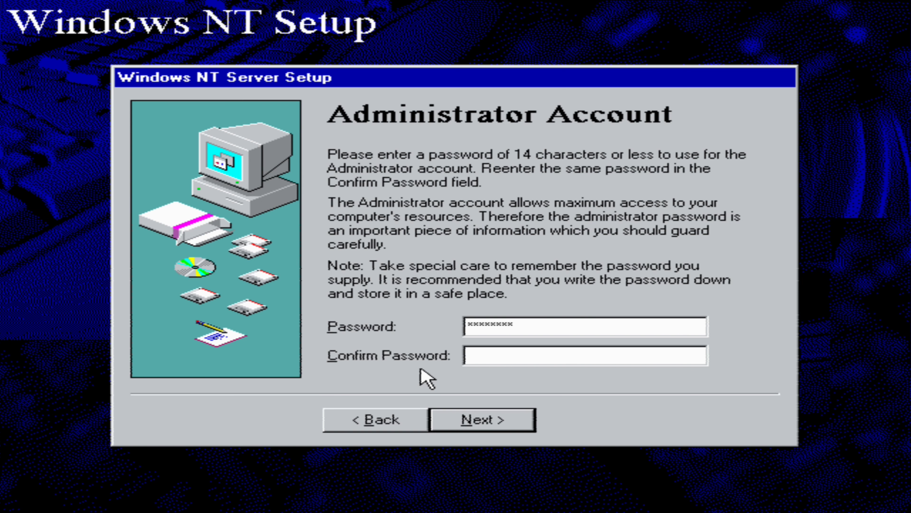
# - Enter and confirm the Administrator account password, and accept creating an emergency repair disk
pyautogui.click(502, 348)
pyautogui.write('********')
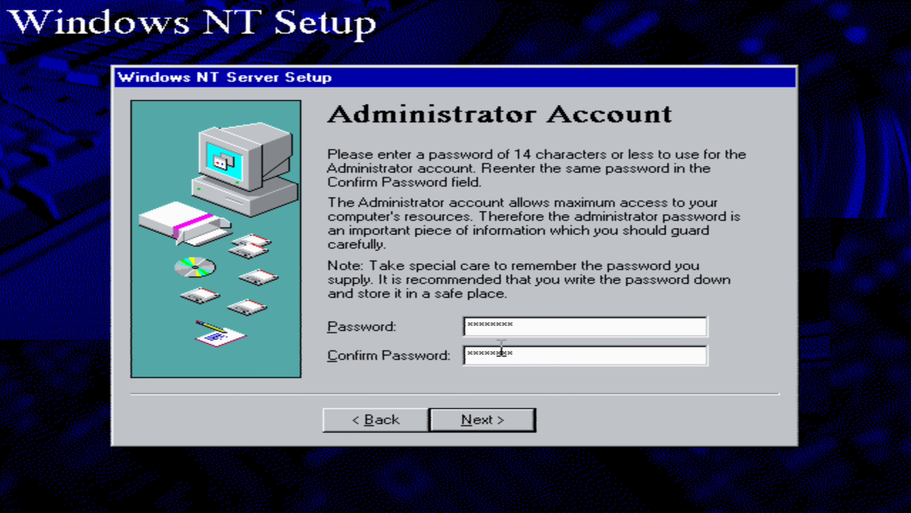
pyautogui.click(524, 426)
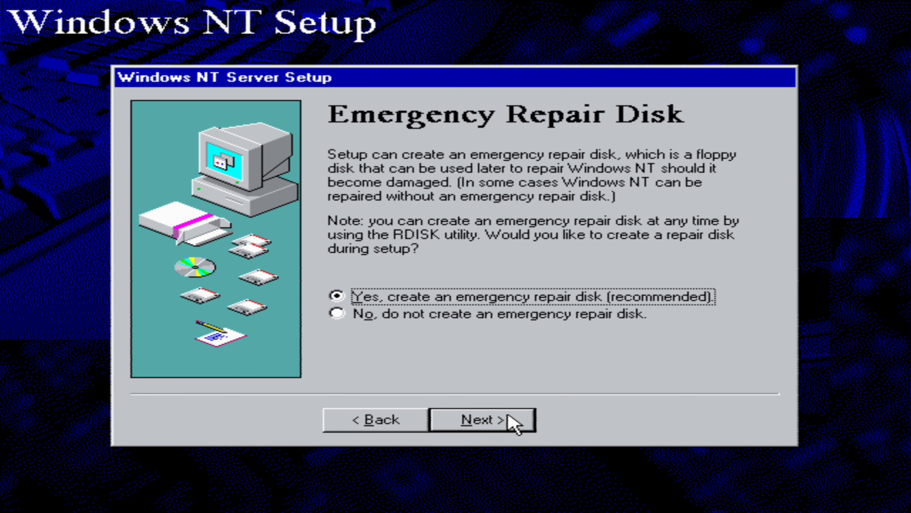
pyautogui.click(499, 418)
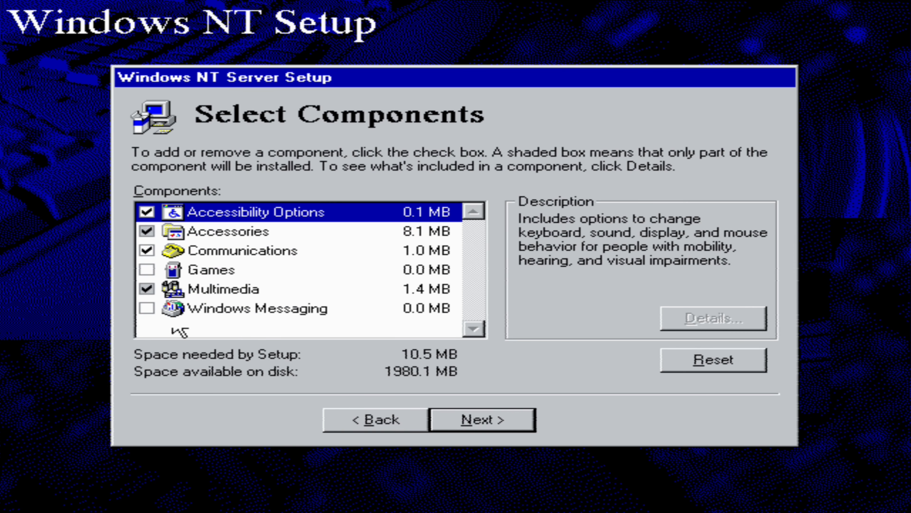
# - Add Desktop Wallpaper and Mouse Pointers to the Accessories components selected for installation
pyautogui.click(220, 232)
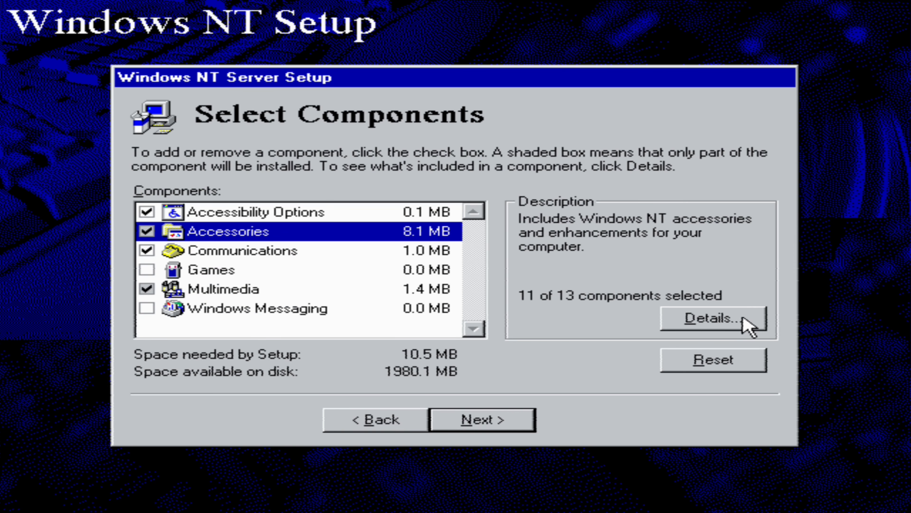
pyautogui.click(757, 325)
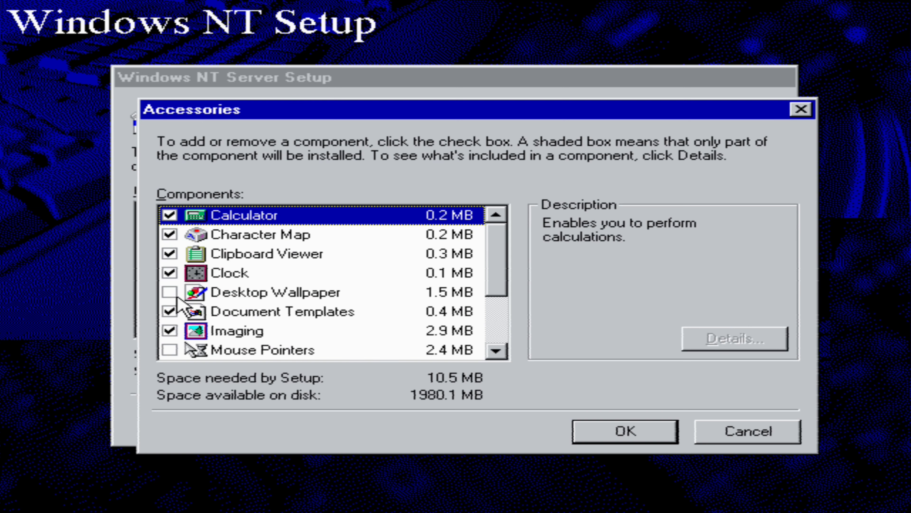
pyautogui.click(169, 292)
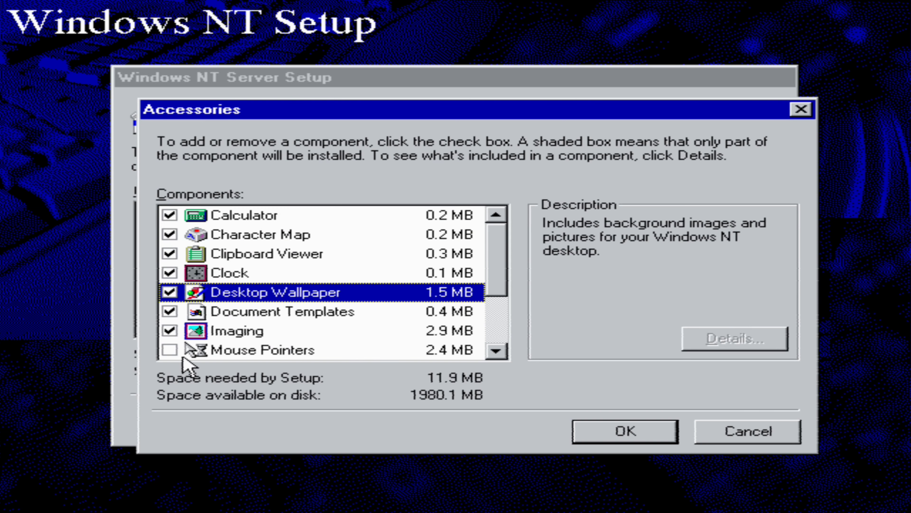
pyautogui.click(169, 350)
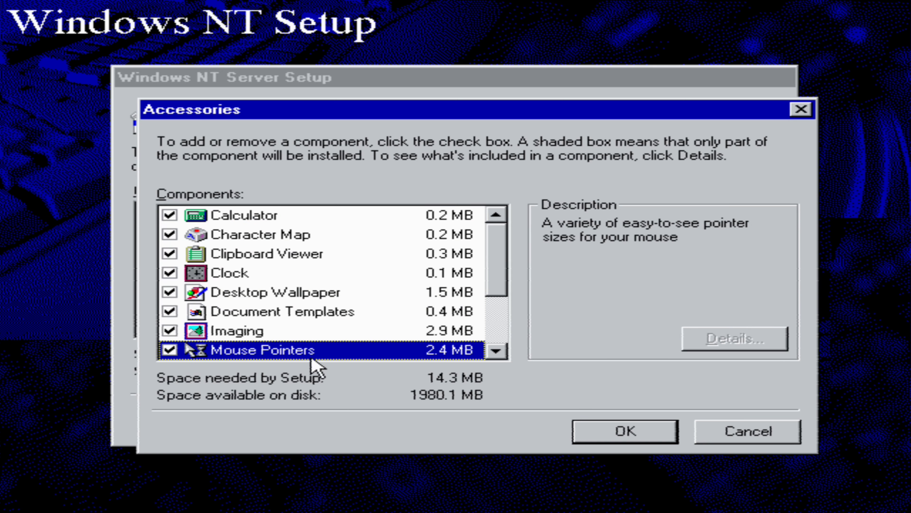
pyautogui.click(616, 436)
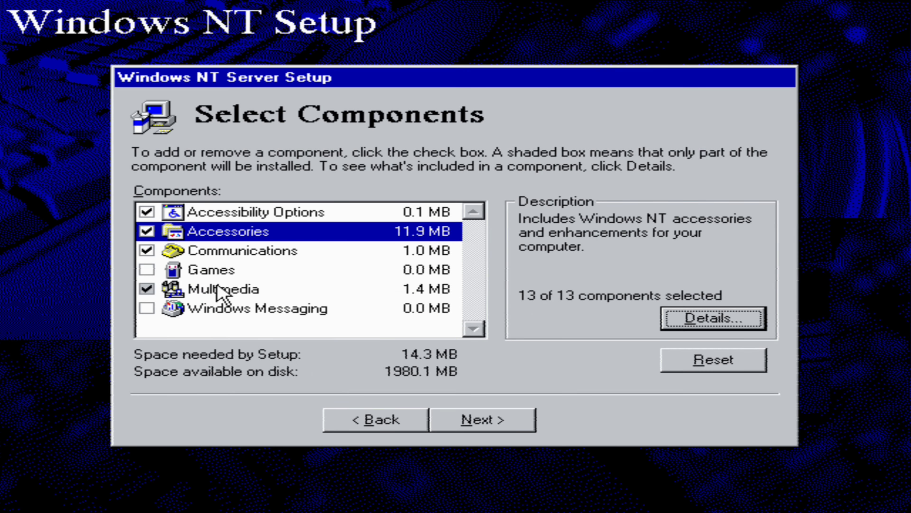
# - Add the Games component, review the Multimedia components without changing them, and accept the component selection
pyautogui.click(147, 269)
pyautogui.click(219, 295)
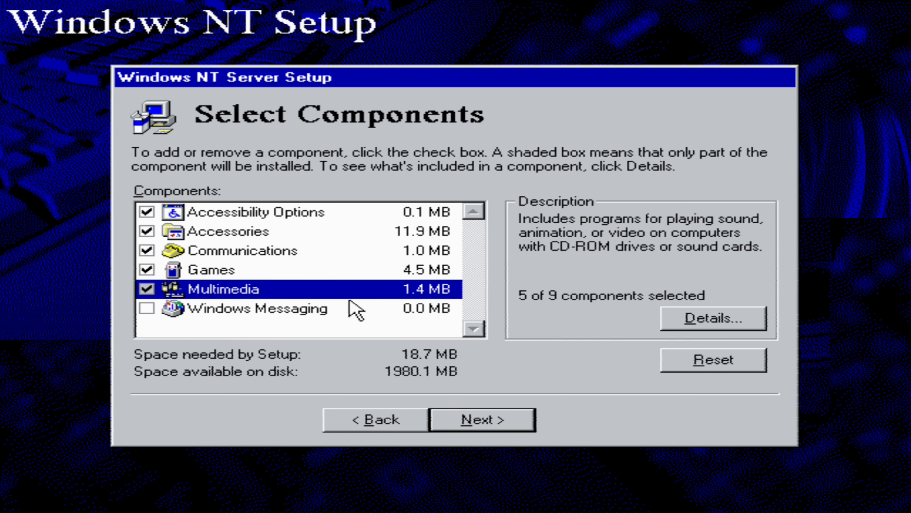
pyautogui.click(685, 317)
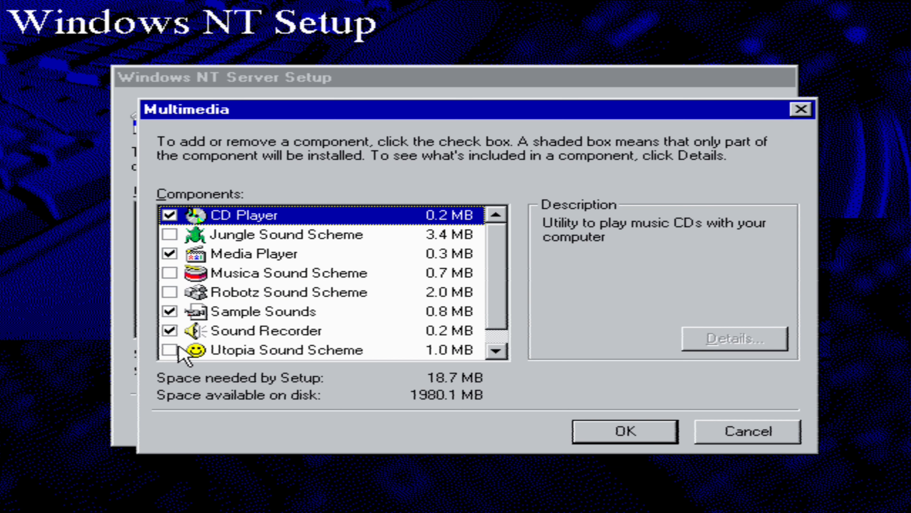
pyautogui.click(626, 432)
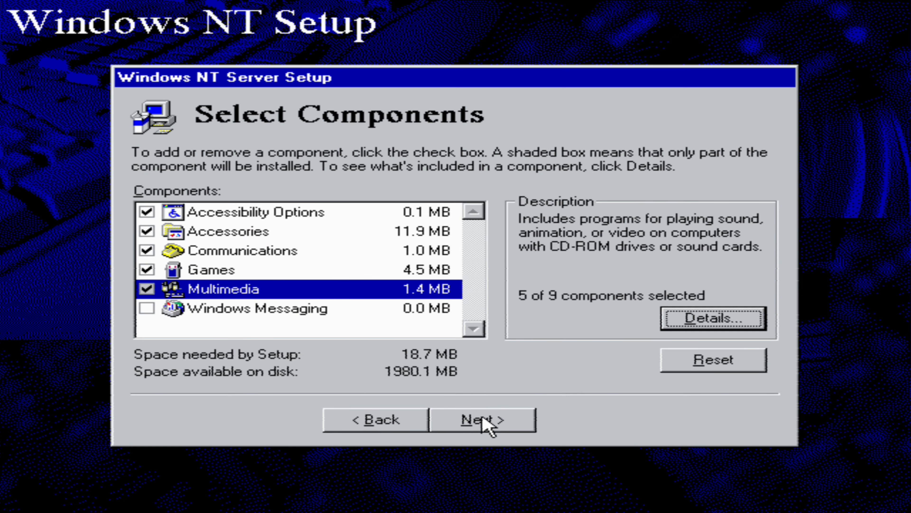
pyautogui.click(487, 425)
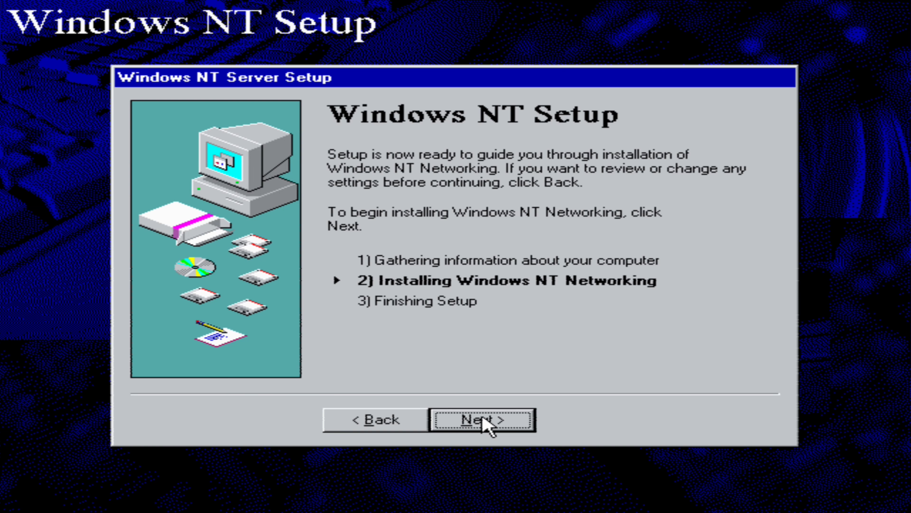
# - Begin the networking setup with both wired and remote access to the network, and include Microsoft Internet Information Server
pyautogui.click(484, 419)
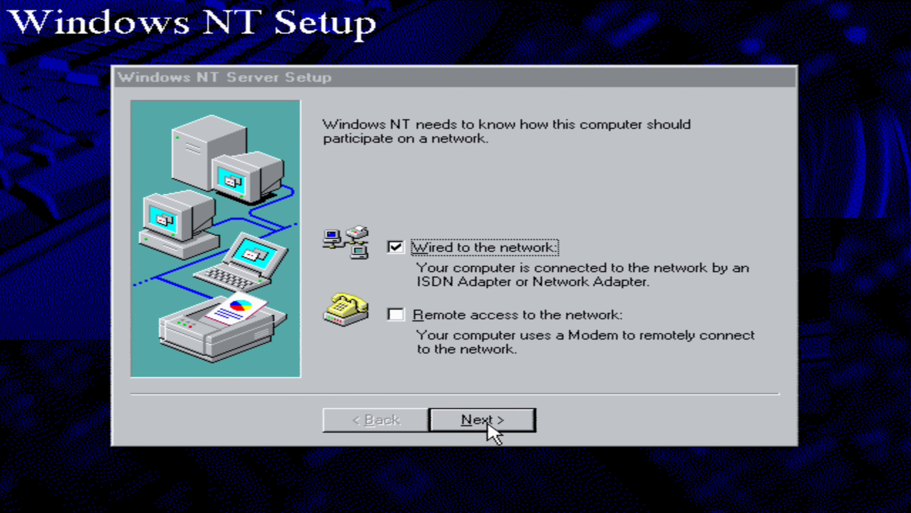
pyautogui.click(484, 309)
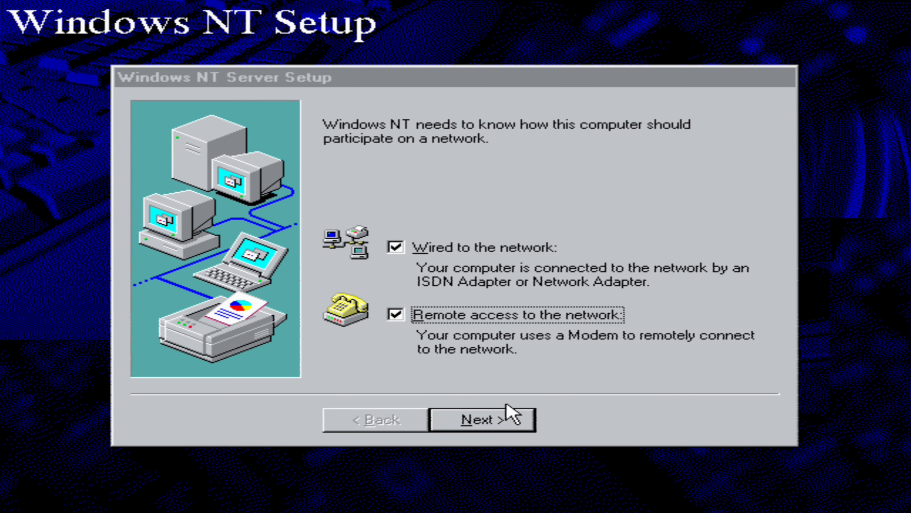
pyautogui.click(508, 423)
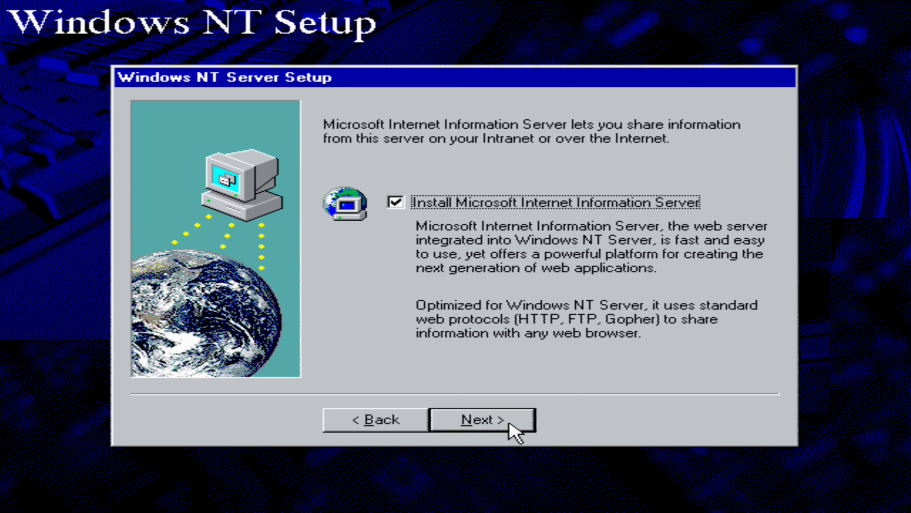
pyautogui.click(509, 424)
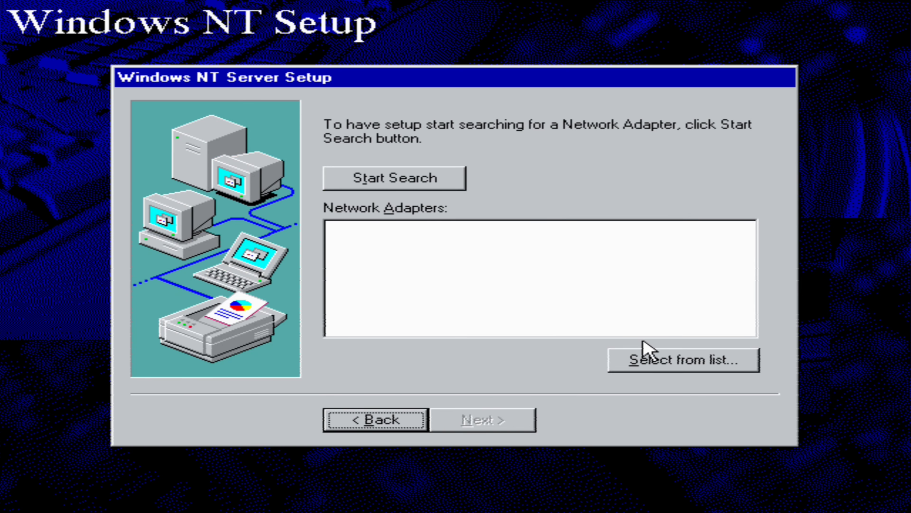
# - Choose the 3Com Etherlink III ISA/PCMCIA Adapter from the list of network adapters
pyautogui.click(648, 356)
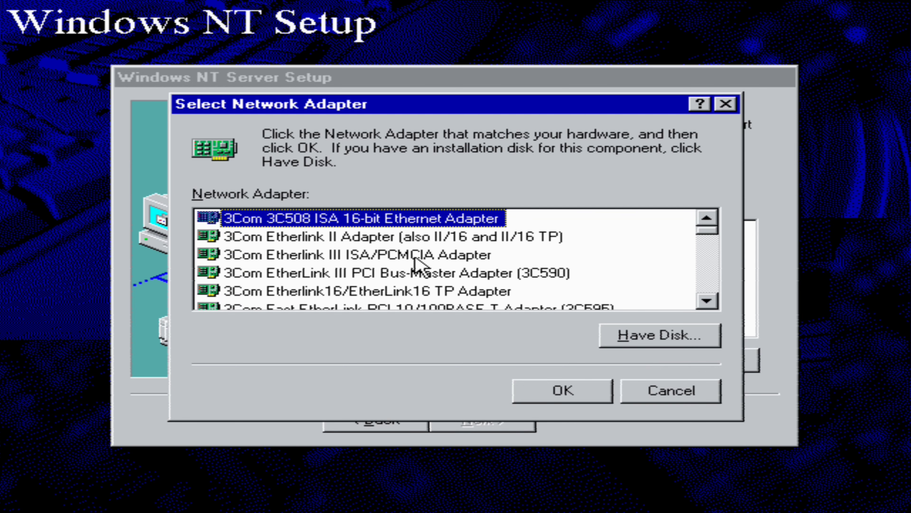
pyautogui.scroll(-7, 445, 257)
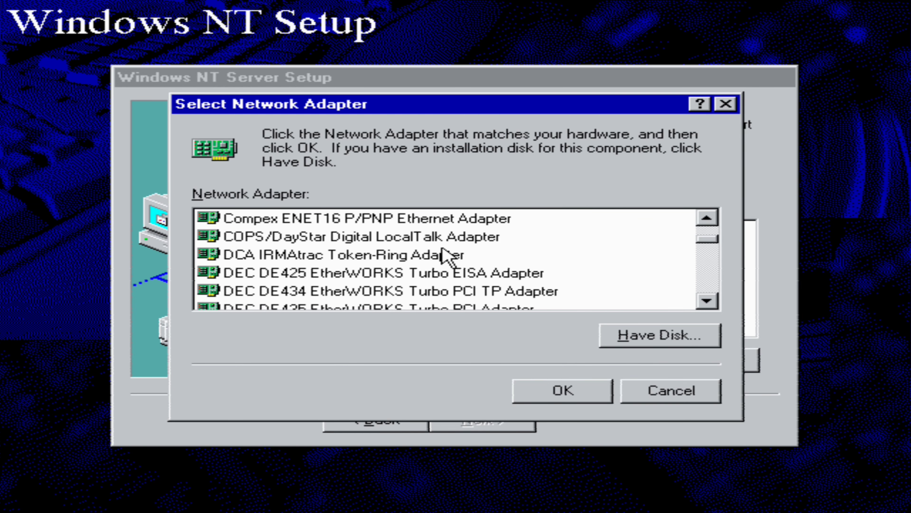
pyautogui.scroll(7, 445, 257)
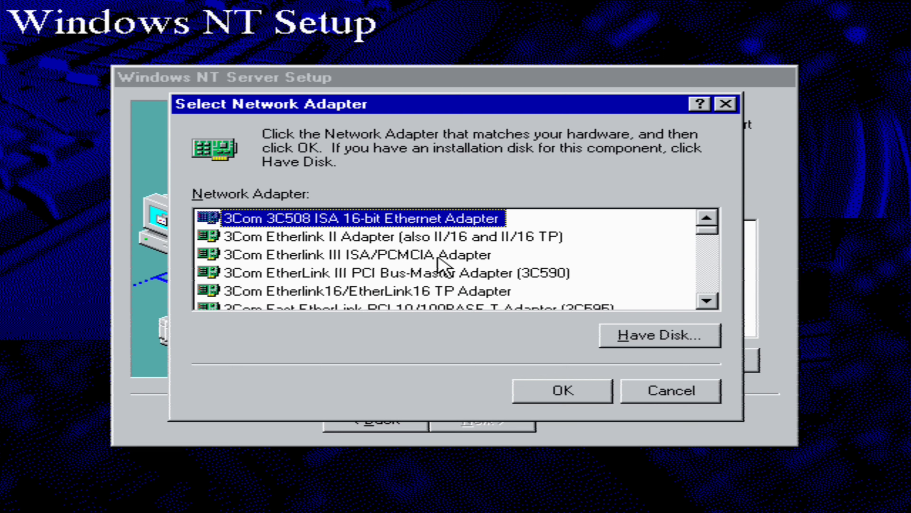
pyautogui.click(343, 257)
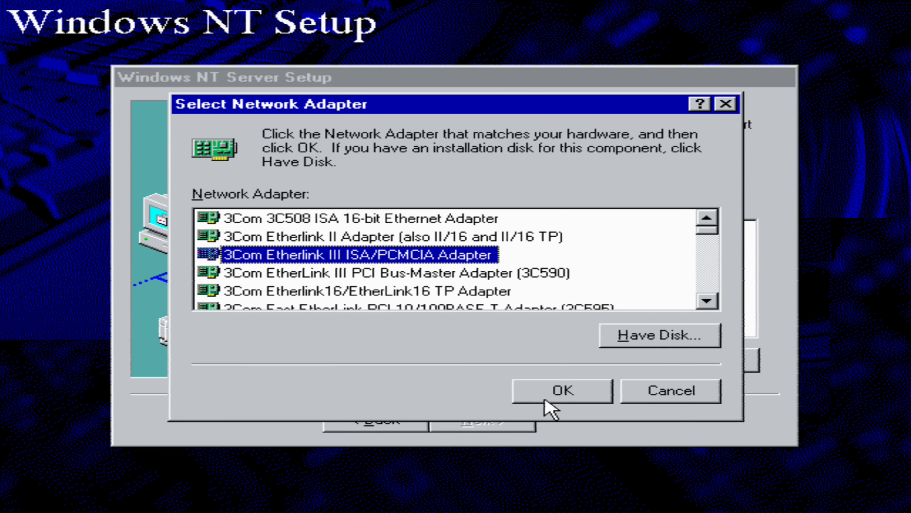
pyautogui.click(550, 407)
# - Start installing the networking components, accepting I/O port address 0x300, interrupt 10 and transceiver type 10 Base T for the adapter
pyautogui.click(525, 420)
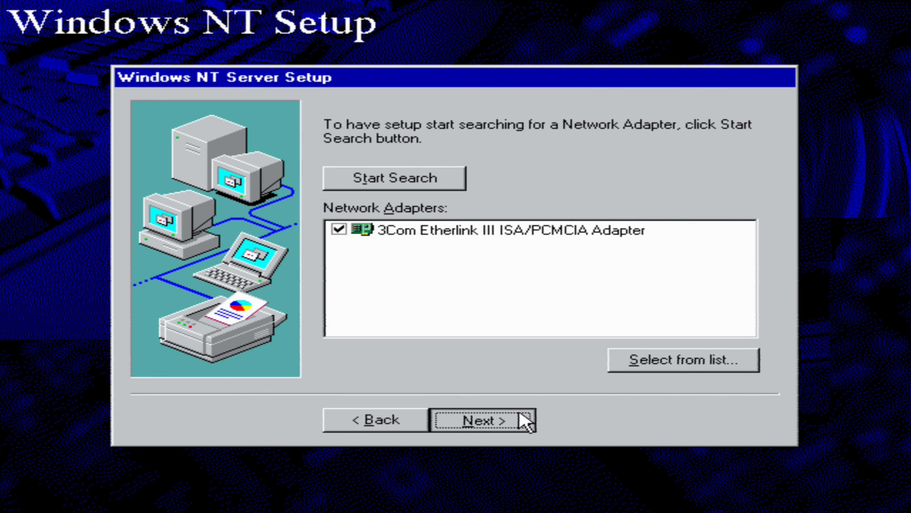
pyautogui.click(524, 420)
pyautogui.click(523, 419)
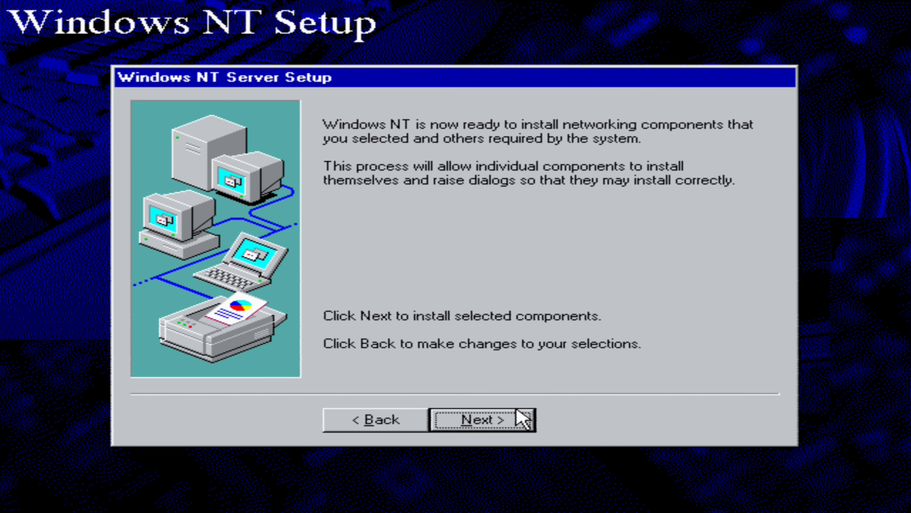
pyautogui.click(523, 418)
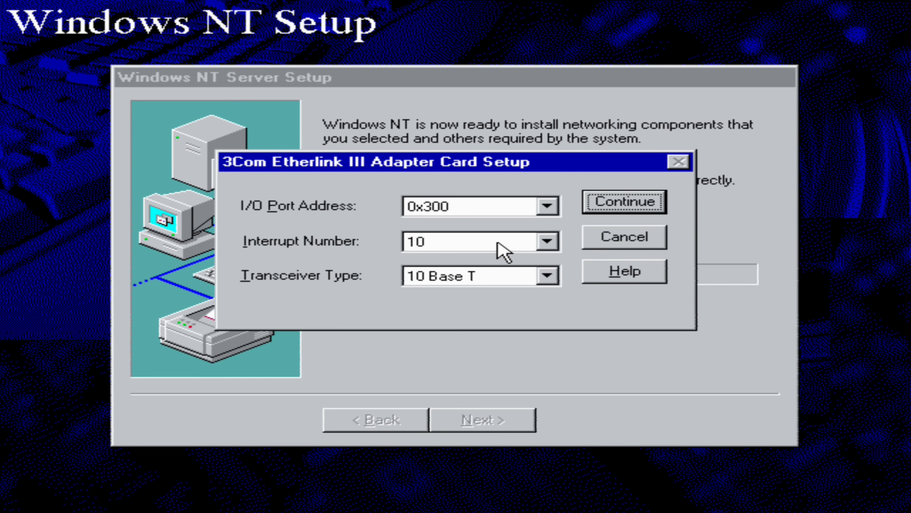
pyautogui.click(637, 200)
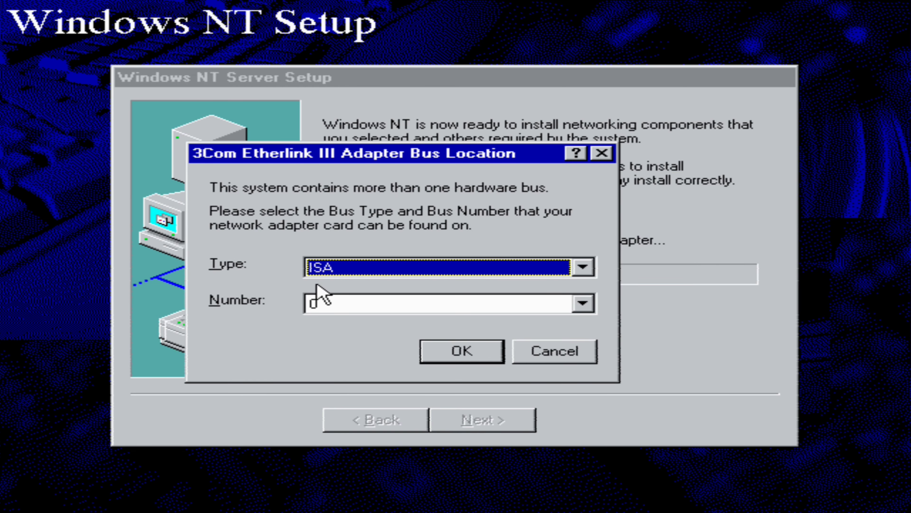
# - Place the 3Com Etherlink III adapter on ISA bus number 0, use its unverified parameters anyway, and use DHCP for TCP/IP
pyautogui.click(435, 306)
pyautogui.click(412, 323)
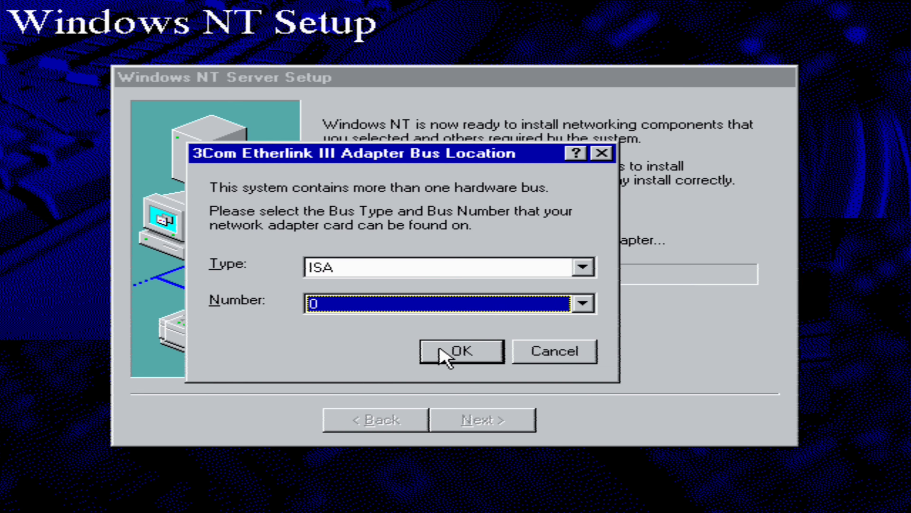
pyautogui.click(449, 348)
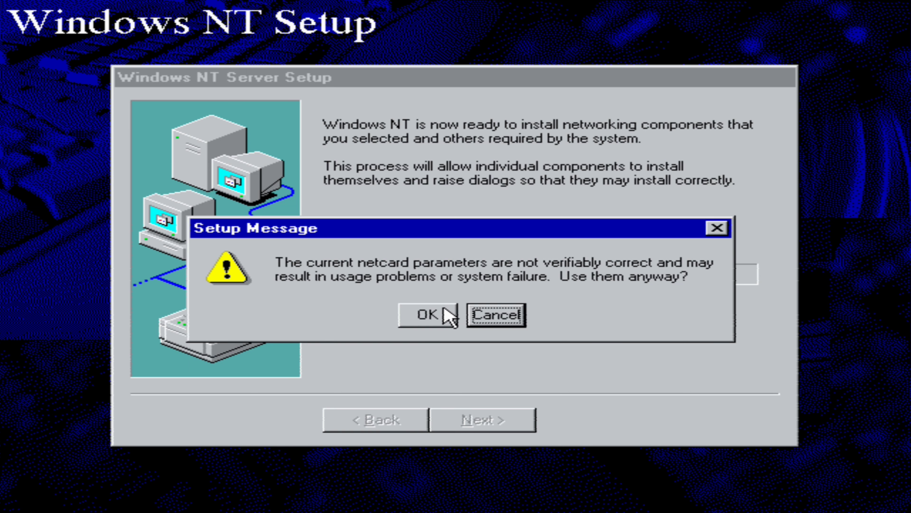
pyautogui.click(429, 316)
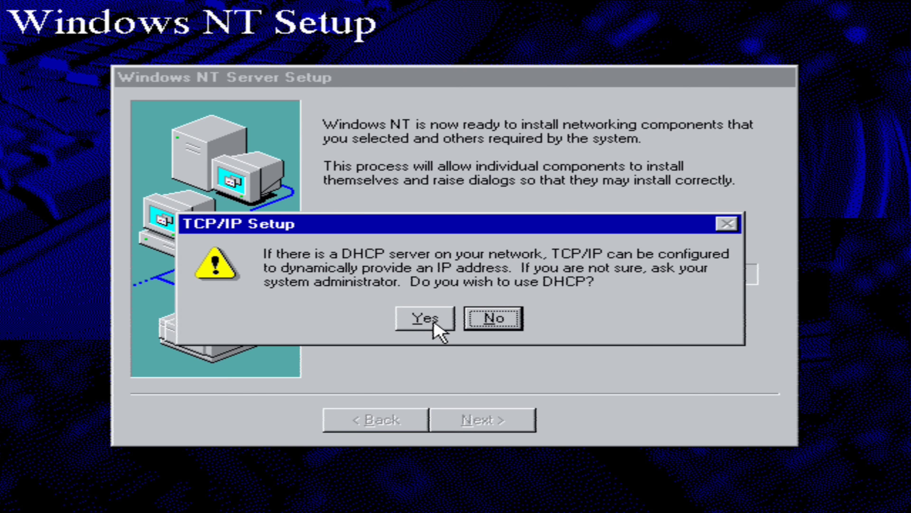
pyautogui.click(434, 323)
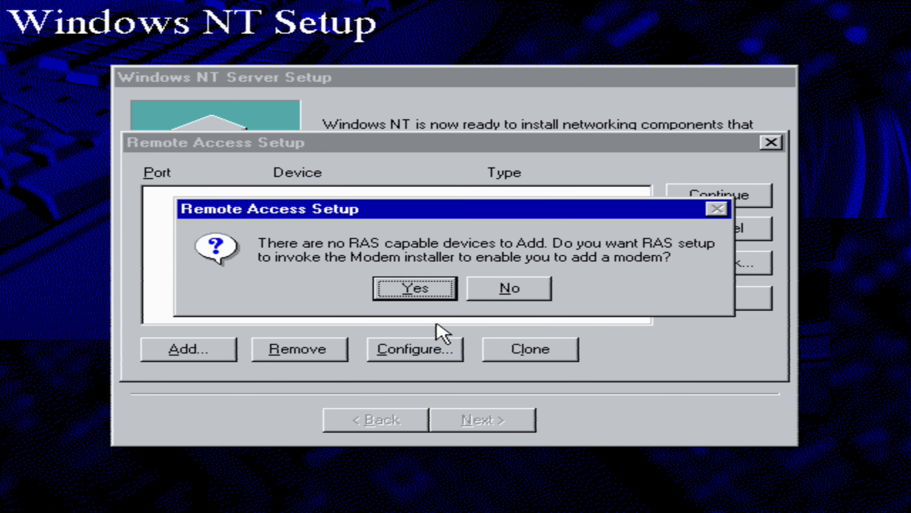
# - Try to continue the Remote Access setup without installing a modem or adding a port
pyautogui.click(493, 291)
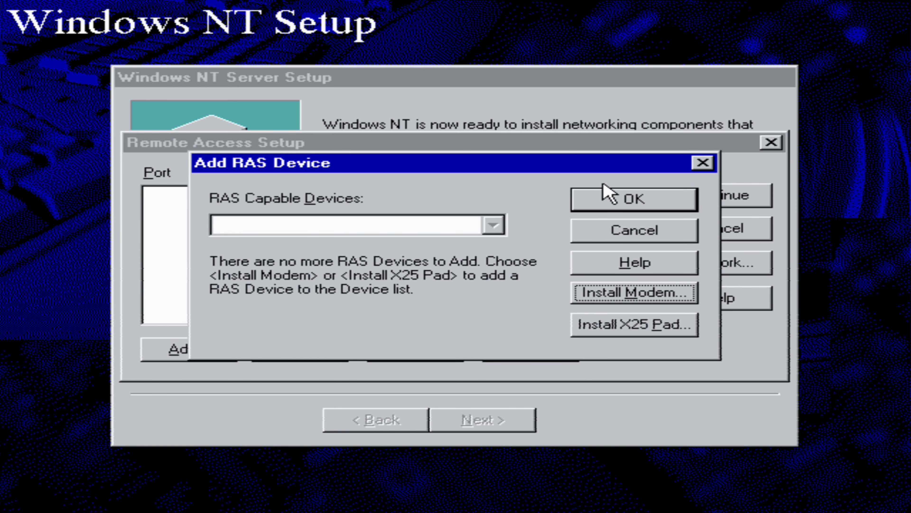
pyautogui.click(614, 232)
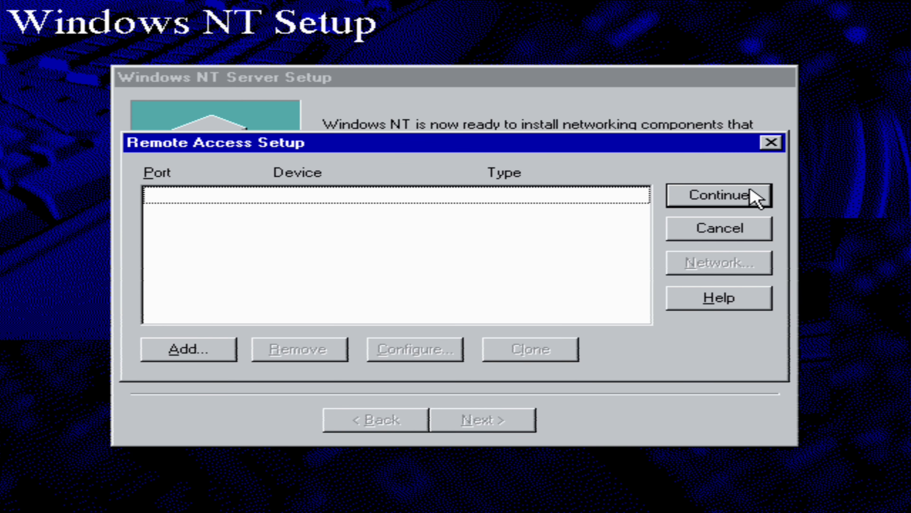
pyautogui.click(750, 190)
pyautogui.click(452, 295)
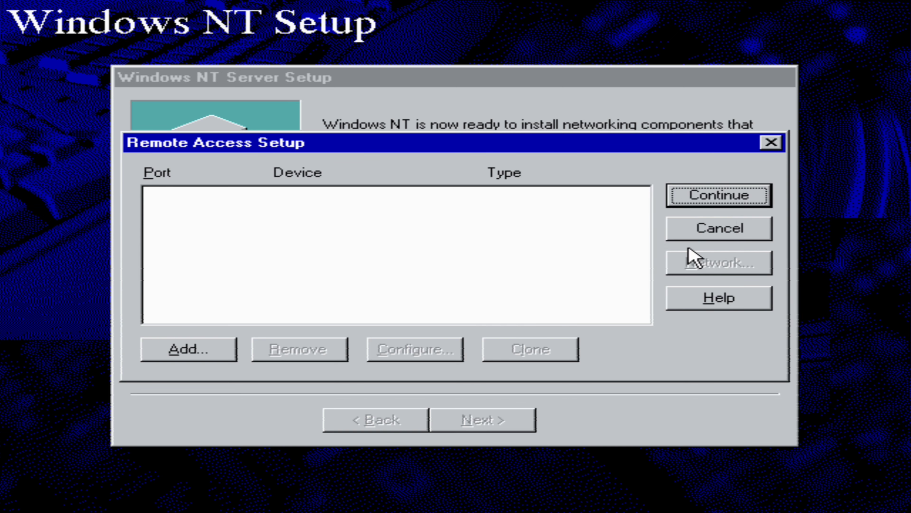
pyautogui.click(685, 232)
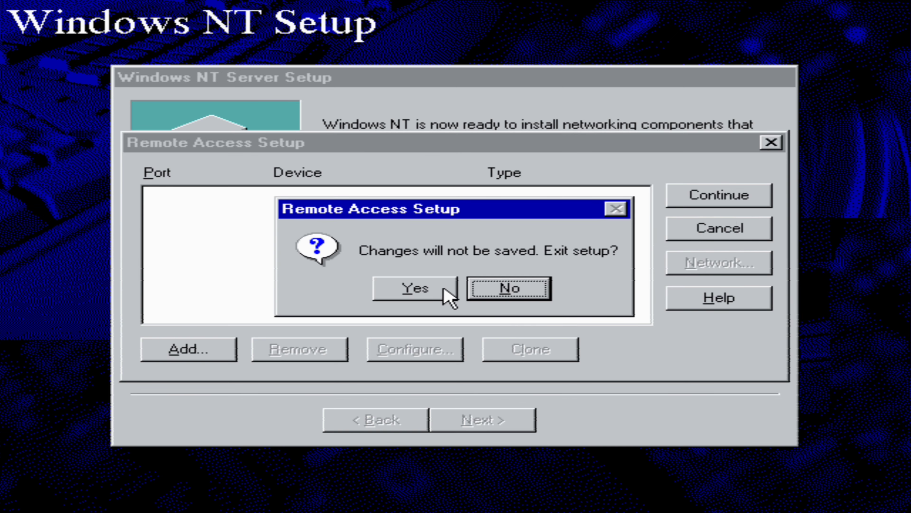
pyautogui.click(509, 291)
pyautogui.click(707, 203)
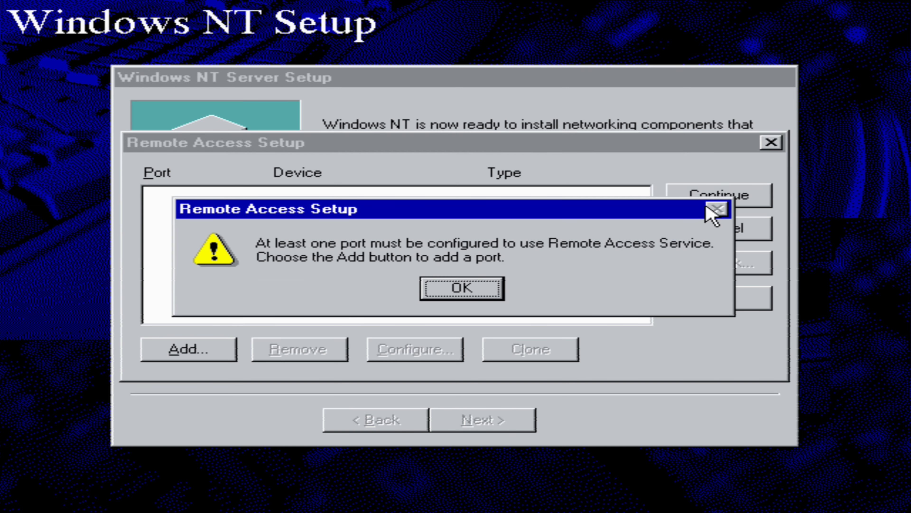
pyautogui.click(452, 290)
# - Add a modem for Remote Access, choosing the Standard 2400 bps Modem and installing it on COM1
pyautogui.click(148, 346)
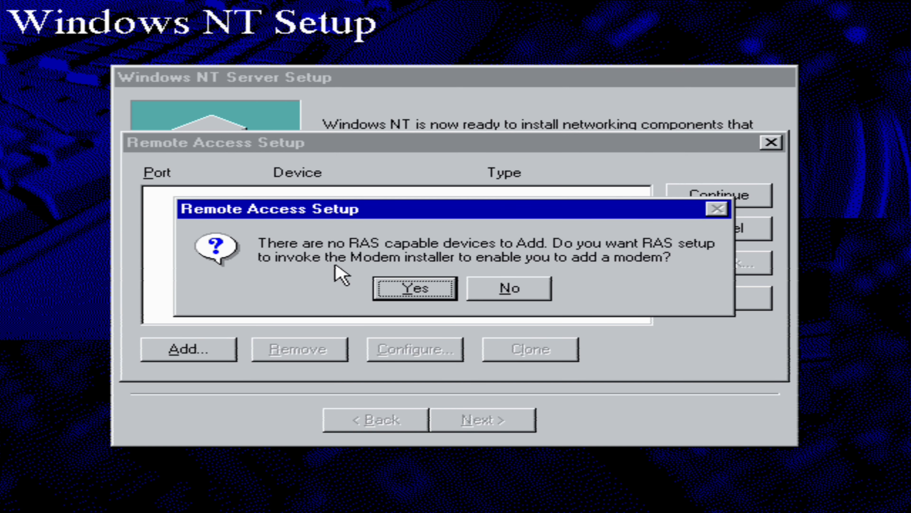
pyautogui.click(416, 289)
pyautogui.click(485, 348)
pyautogui.click(549, 466)
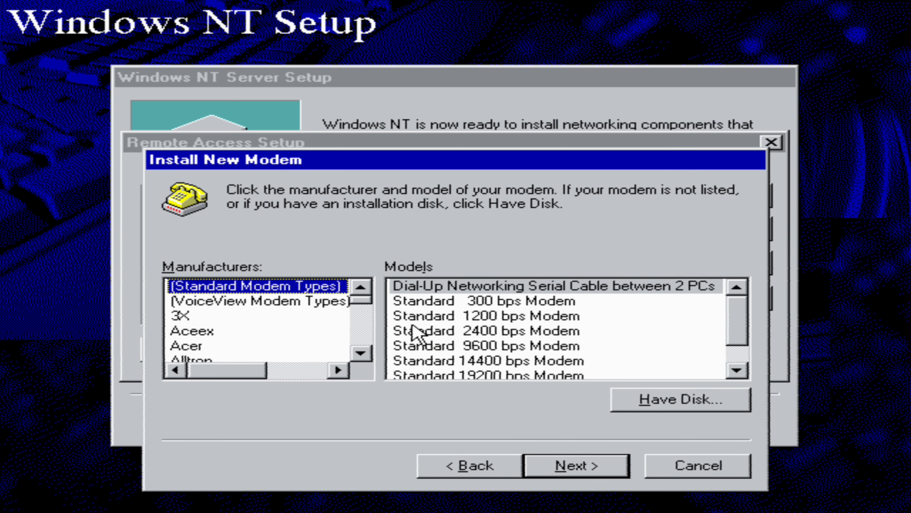
pyautogui.click(413, 327)
pyautogui.click(591, 466)
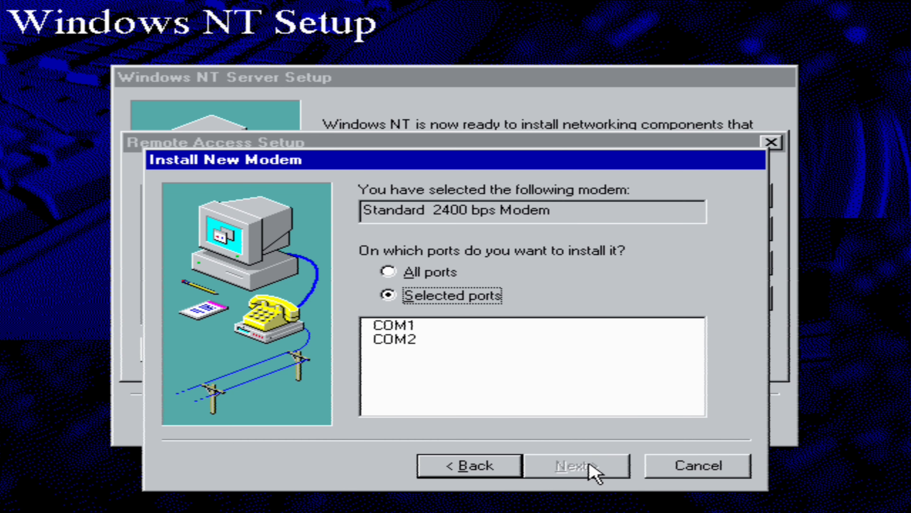
pyautogui.click(383, 328)
pyautogui.click(580, 463)
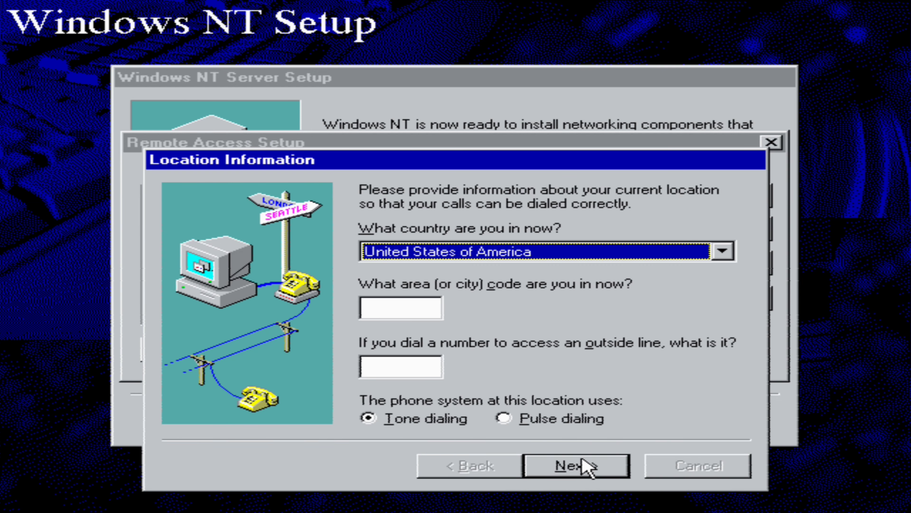
# - Set the dialing location to United Kingdom with area code 36 and outside line number 464, and finish the modem installation
pyautogui.click(527, 251)
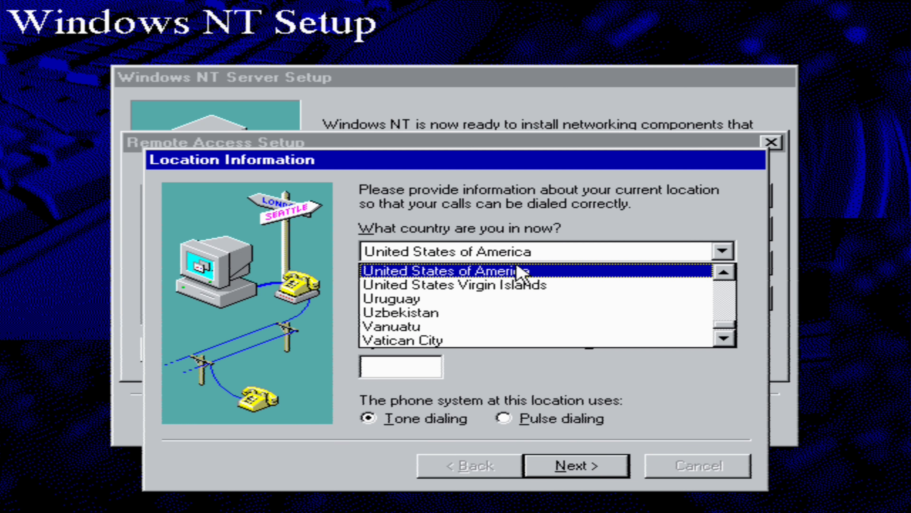
pyautogui.scroll(1, 503, 280)
pyautogui.click(474, 296)
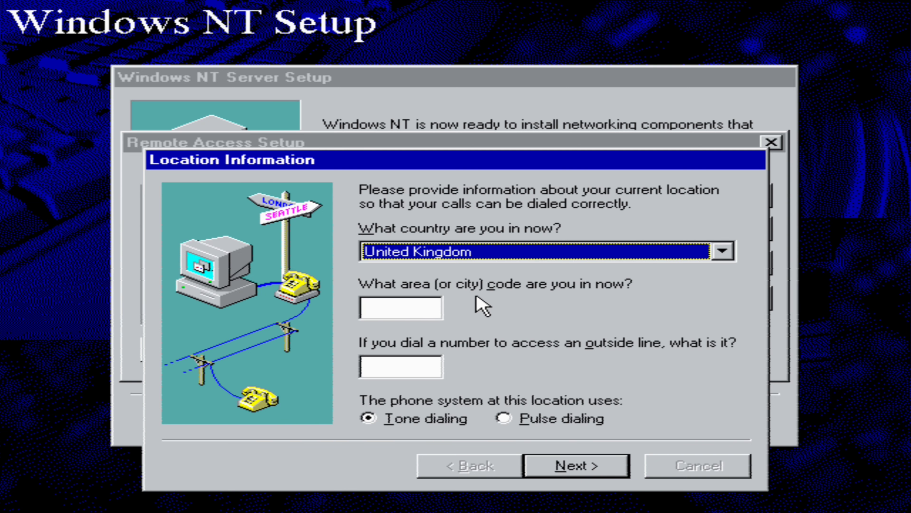
pyautogui.click(537, 467)
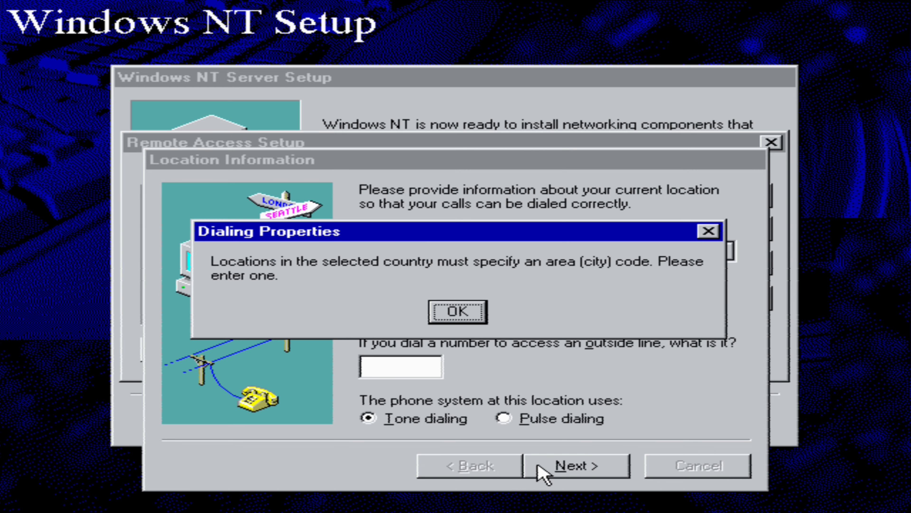
pyautogui.click(484, 313)
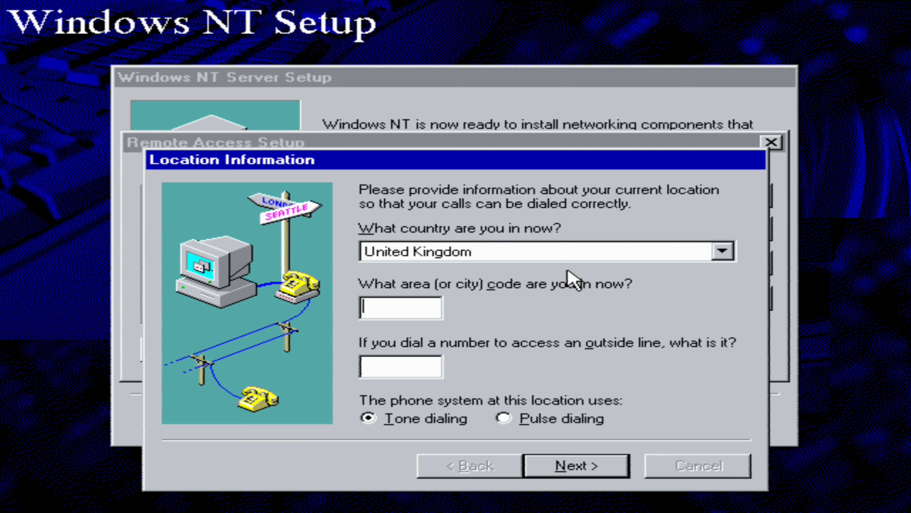
pyautogui.write('n')
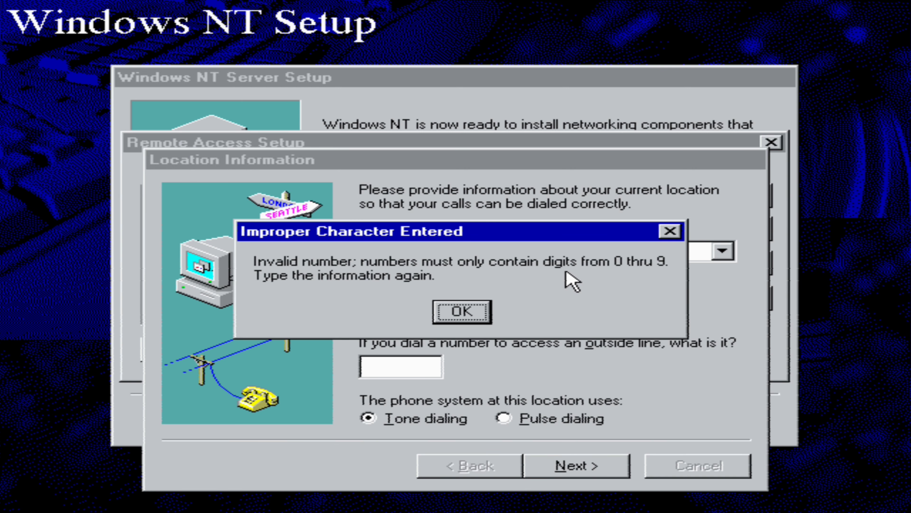
pyautogui.click(466, 317)
pyautogui.write('36')
pyautogui.click(382, 367)
pyautogui.write('464')
pyautogui.click(578, 465)
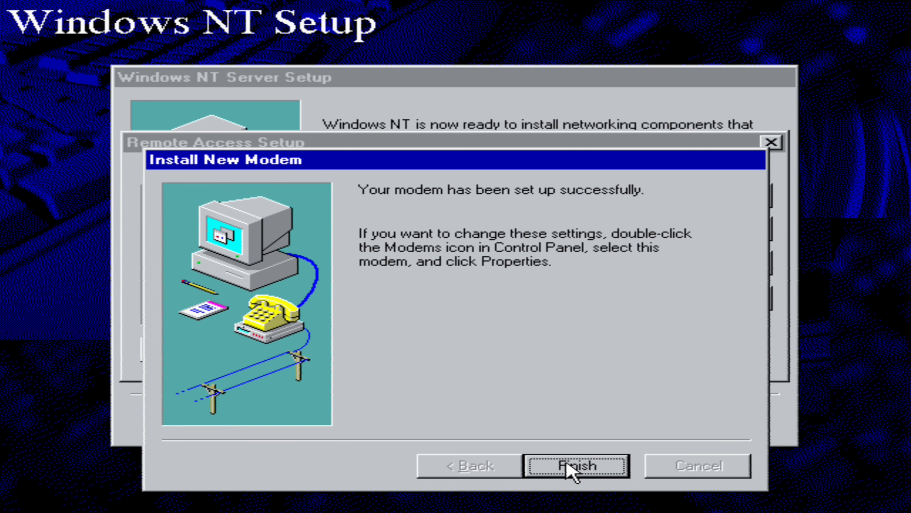
pyautogui.click(567, 465)
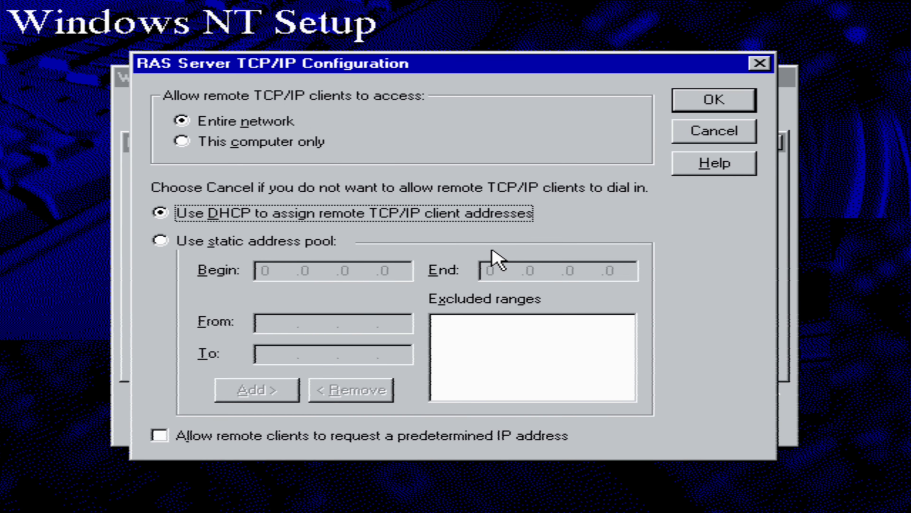
# - Accept the RAS server TCP/IP and IPX settings with entire network access, and set the NWLink IPX/SPX internal network number to 12
pyautogui.click(688, 113)
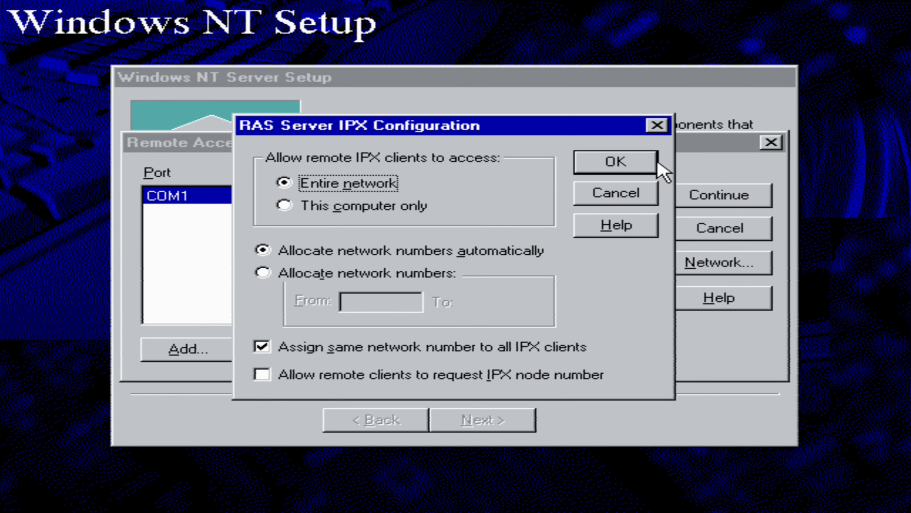
pyautogui.click(641, 160)
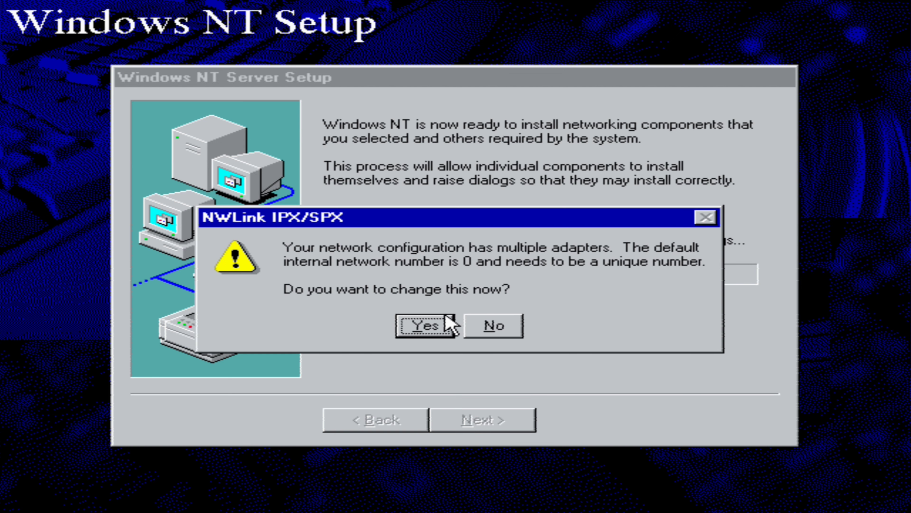
pyautogui.click(421, 333)
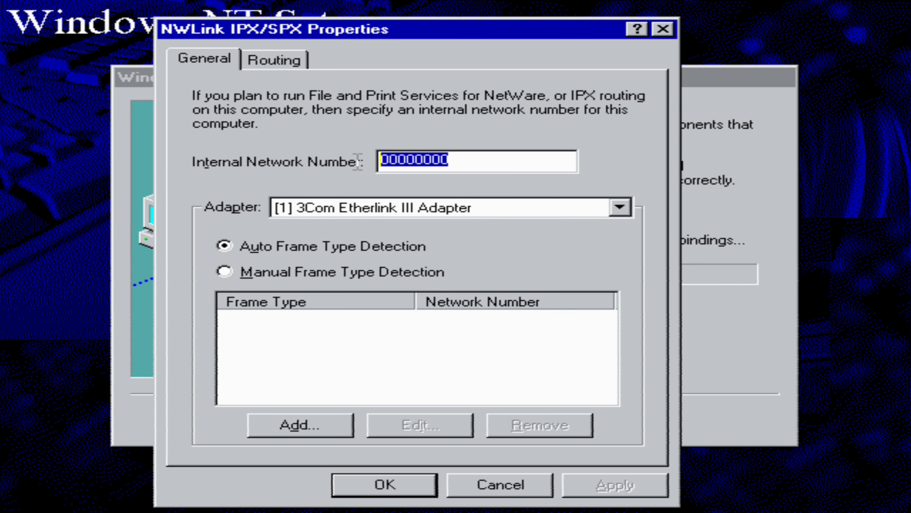
pyautogui.write('12')
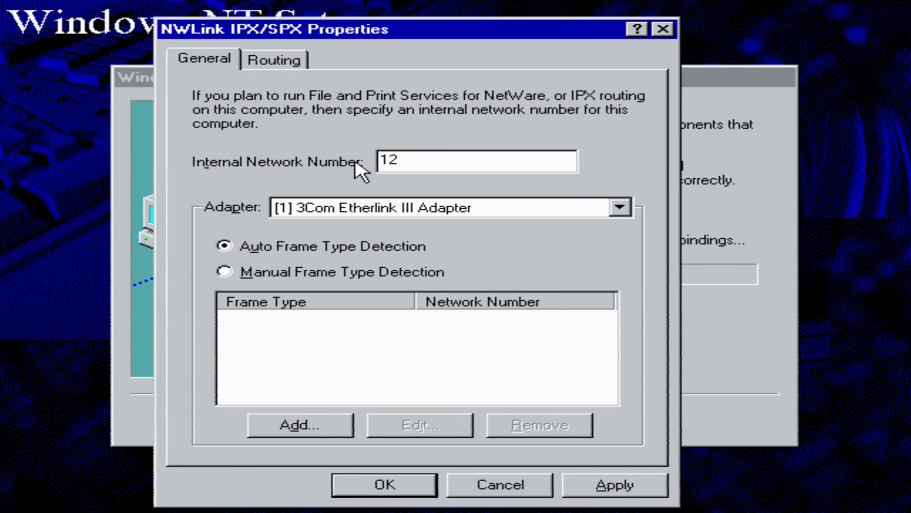
pyautogui.click(614, 484)
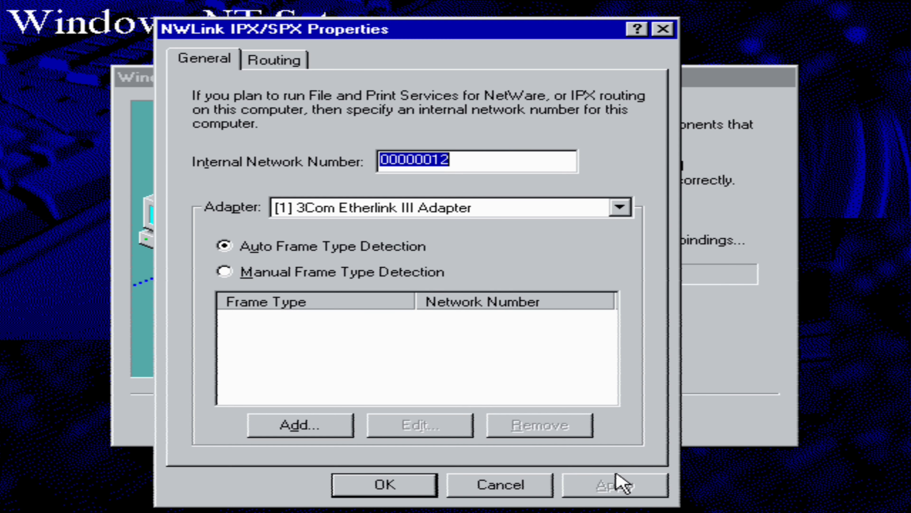
pyautogui.click(407, 483)
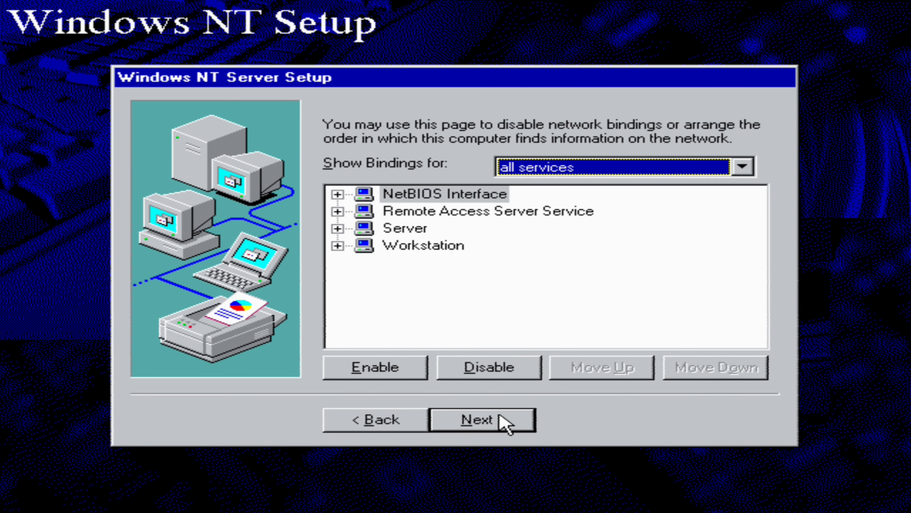
# - Accept the network bindings for all services and start the network
pyautogui.click(472, 425)
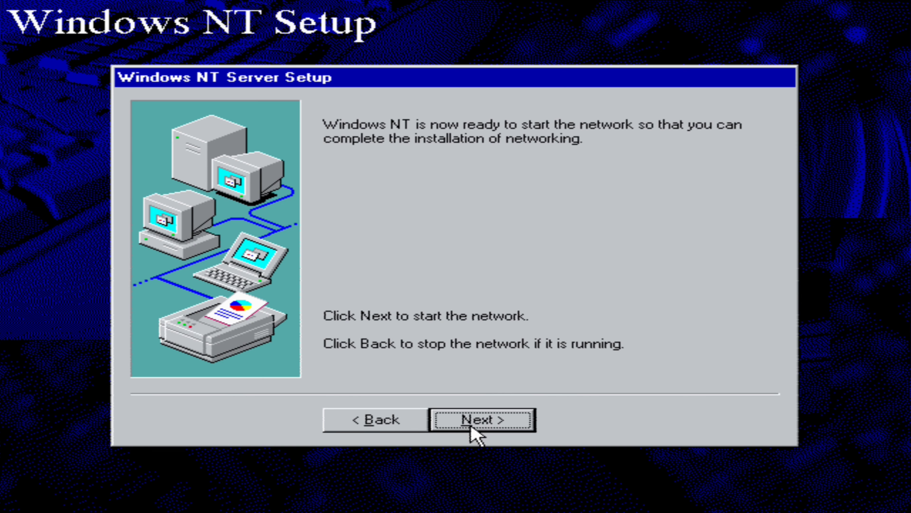
pyautogui.click(471, 427)
pyautogui.click(418, 404)
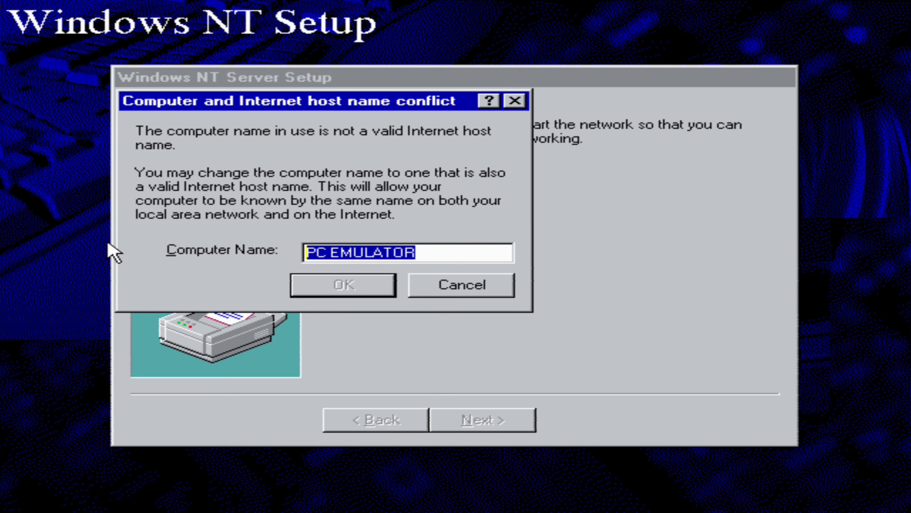
# - Rename the computer PC NETWORK, retain that name with a modified Internet host name, and accept DOMAIN as the domain
pyautogui.write('[C')
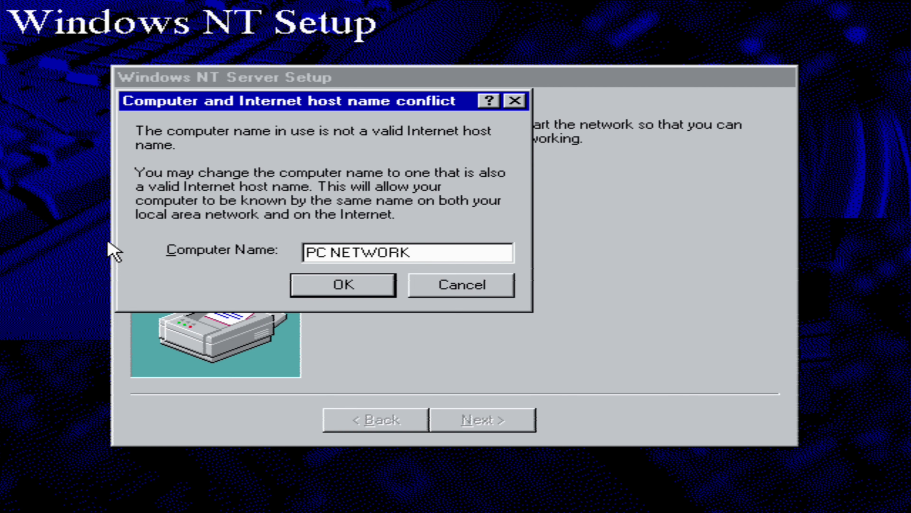
pyautogui.click(360, 292)
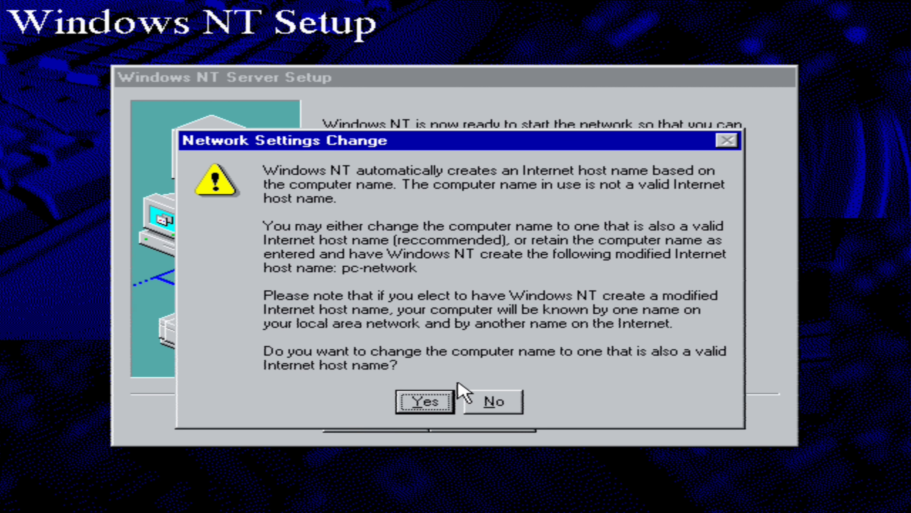
pyautogui.click(471, 398)
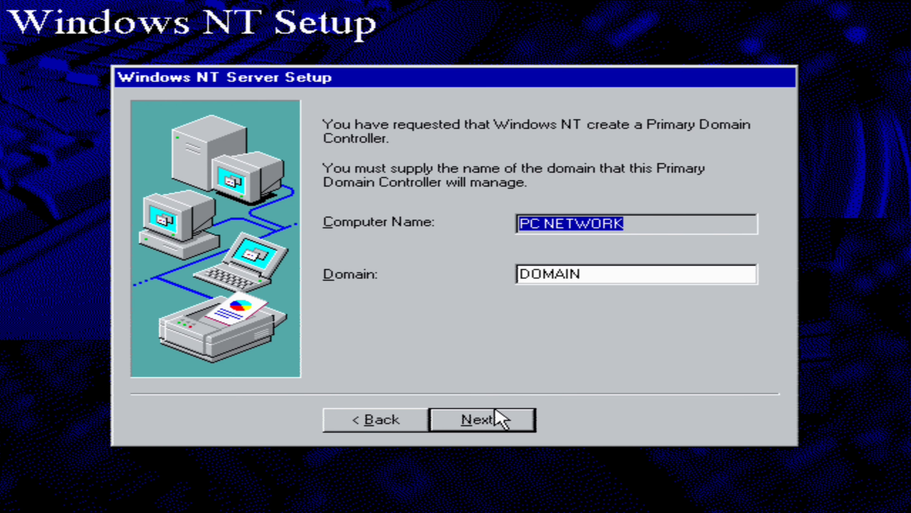
pyautogui.click(492, 414)
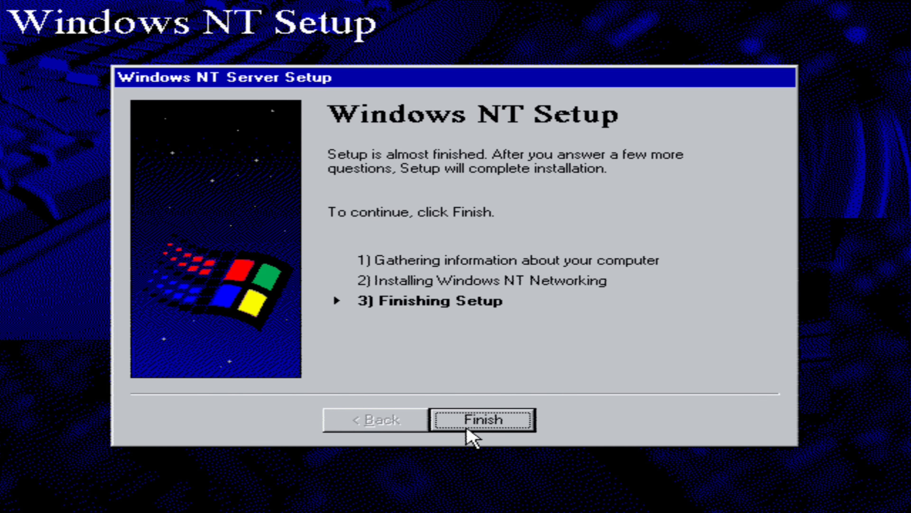
# - Proceed to the finishing stage, decline creating C:\WINNT\System32\inetsrv, and cancel the Microsoft Internet Information Server 2.0 setup
pyautogui.click(466, 426)
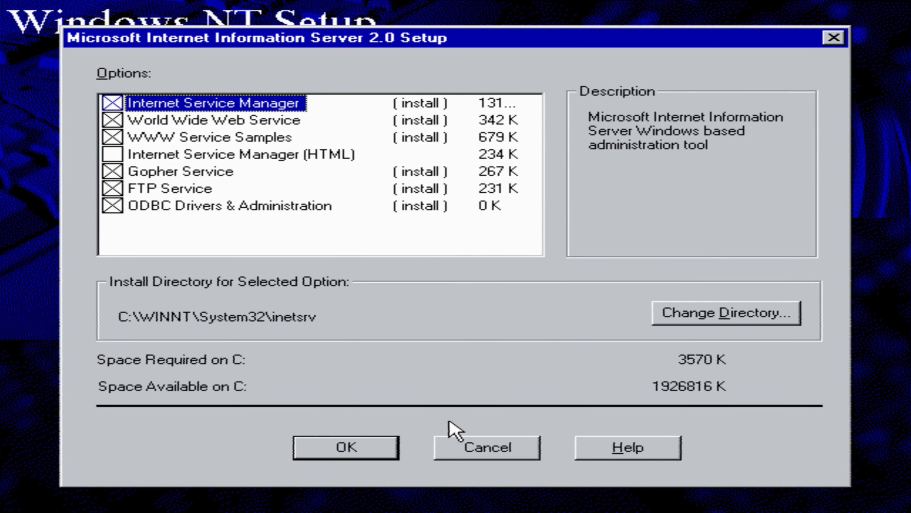
pyautogui.click(385, 449)
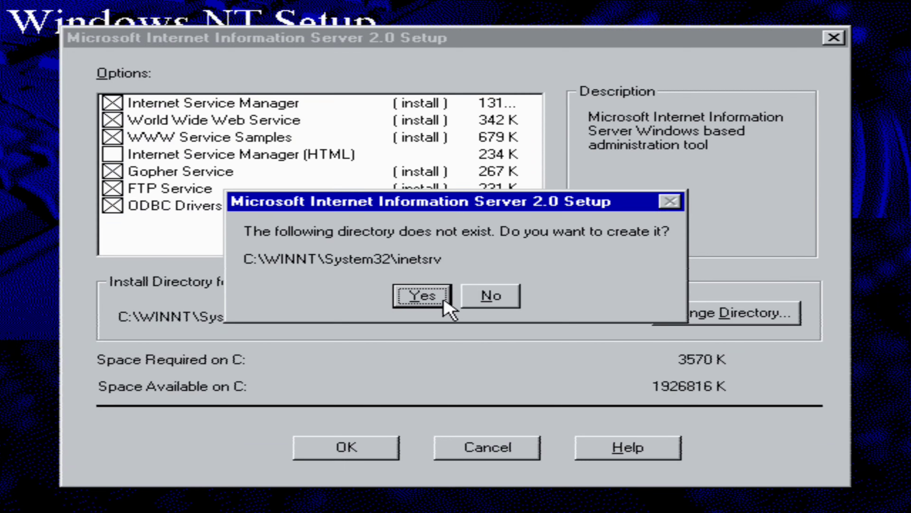
pyautogui.click(479, 296)
pyautogui.click(507, 450)
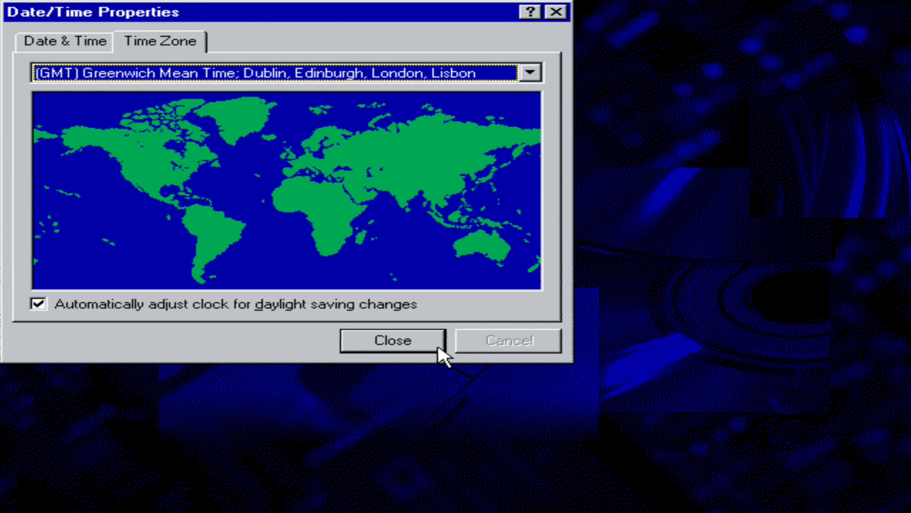
# - Accept the GMT time zone and the detected et4000 compatible adapter, then try to apply the 640 by 480 display mode
pyautogui.click(427, 341)
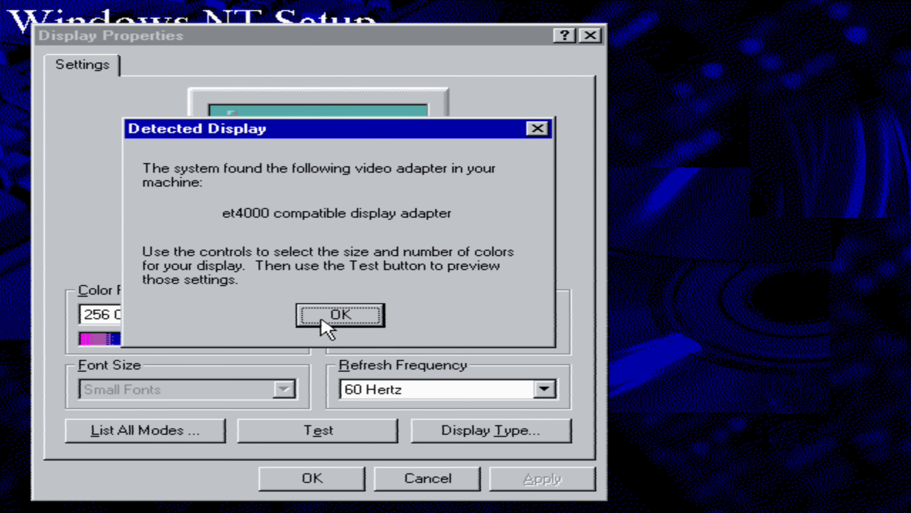
pyautogui.click(321, 320)
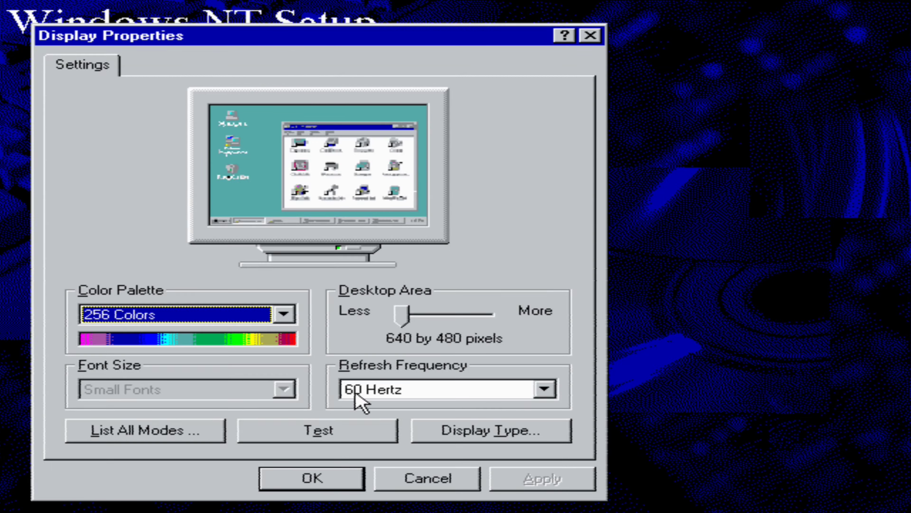
pyautogui.click(312, 479)
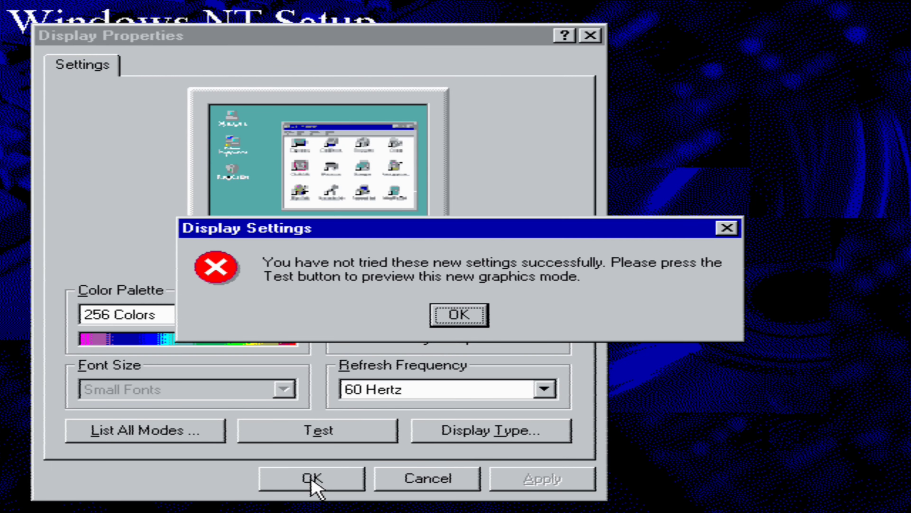
pyautogui.click(483, 315)
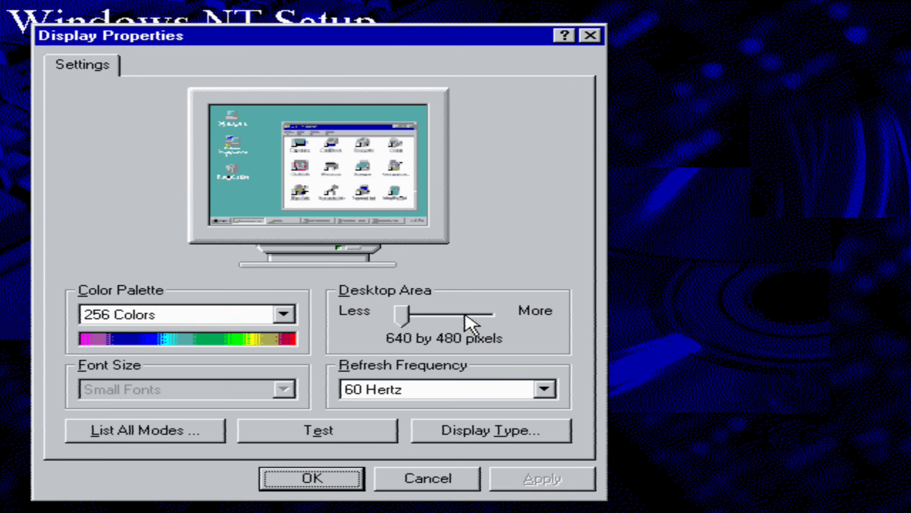
# - Select the 45 Hertz, Interlaced refresh frequency and try to apply the 1024 by 768 display mode
pyautogui.click(449, 382)
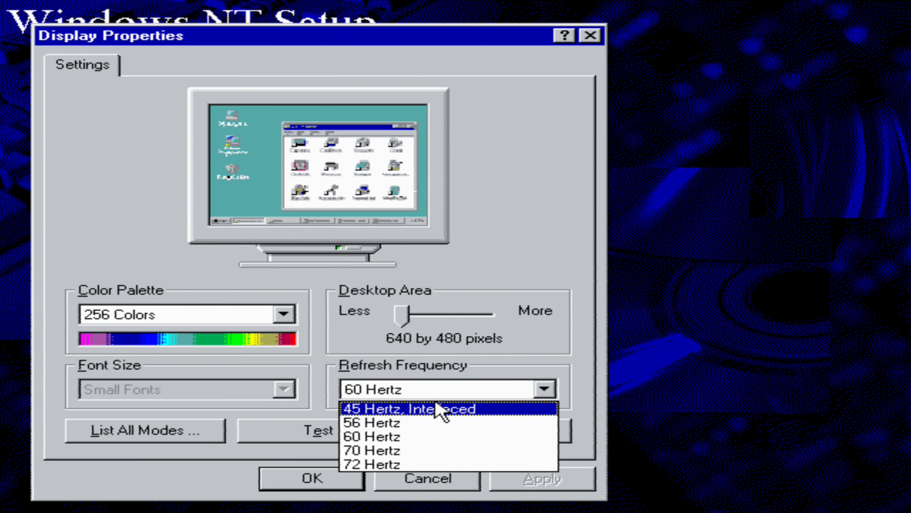
pyautogui.click(436, 409)
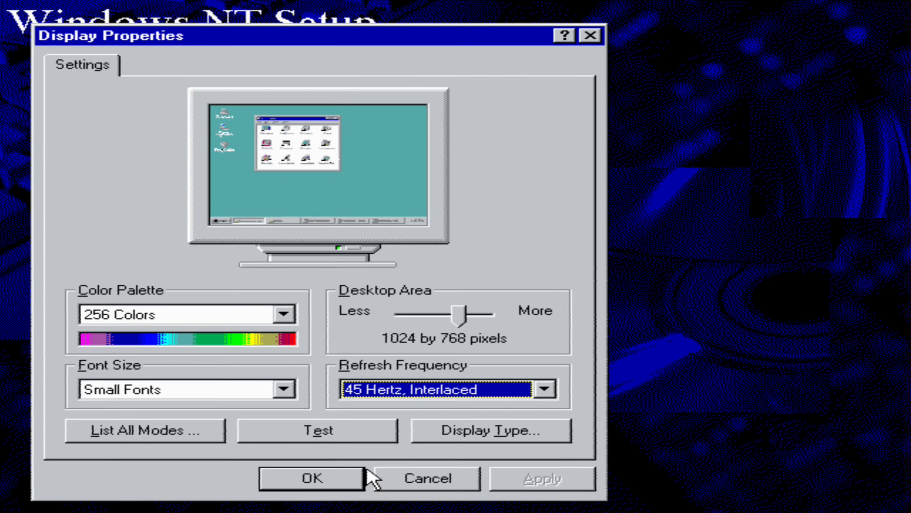
pyautogui.click(322, 476)
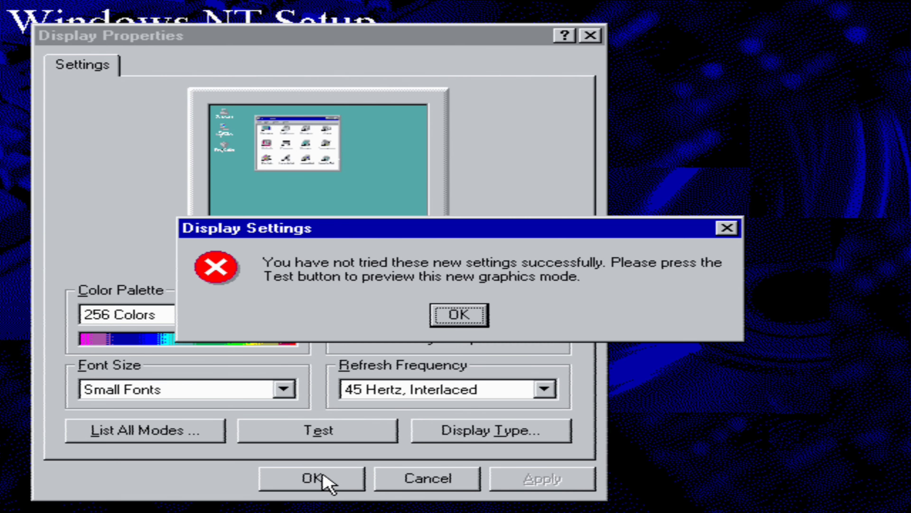
pyautogui.click(454, 317)
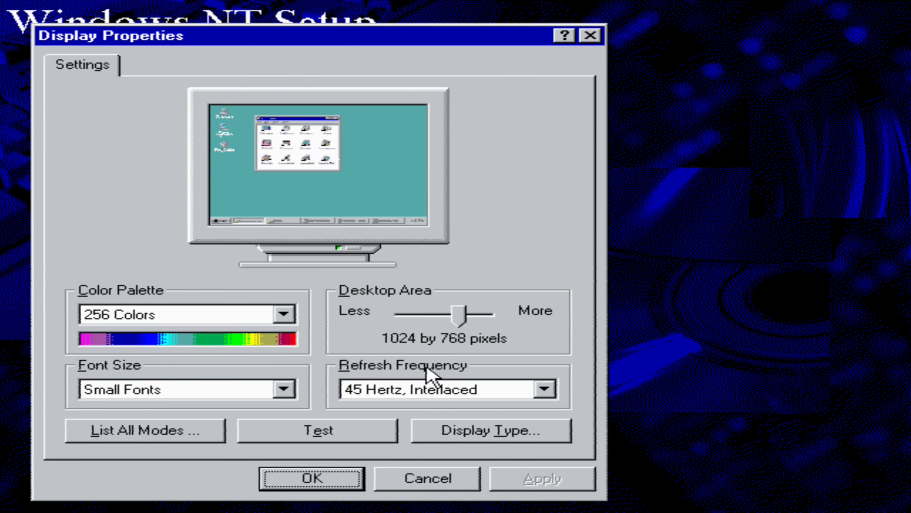
# - Set the refresh frequency to 60 Hertz and test the 1024 by 768 display mode with 256 colors
pyautogui.click(430, 389)
pyautogui.click(342, 436)
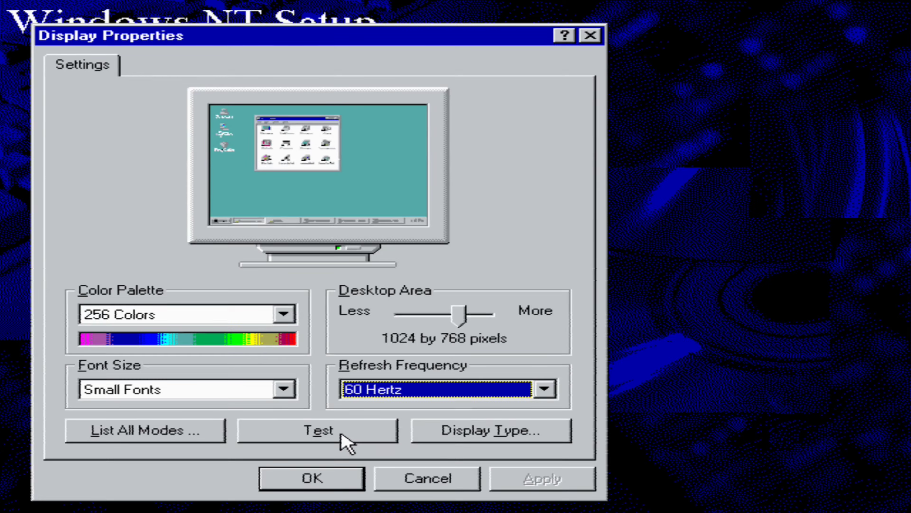
pyautogui.click(342, 437)
pyautogui.click(437, 311)
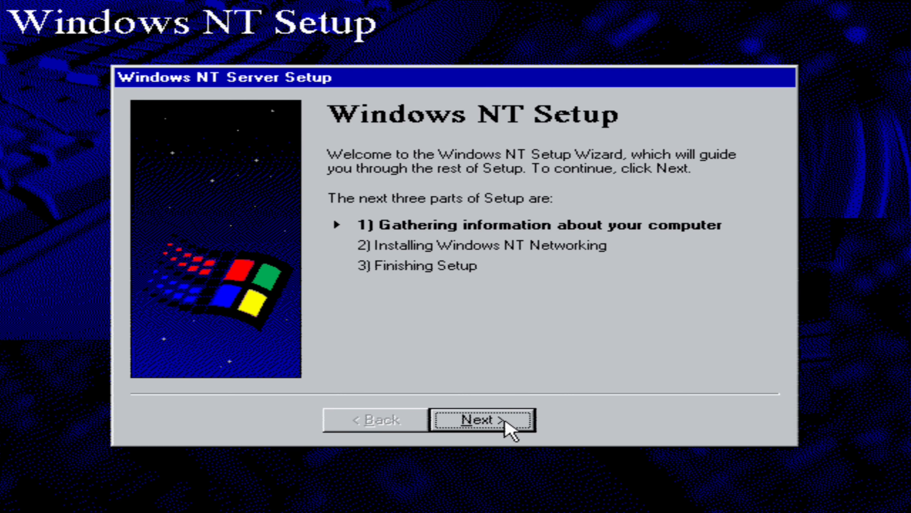
# - Enter PCem Tutorial as the name with no organization, and choose Per Seat client licensing
pyautogui.click(504, 420)
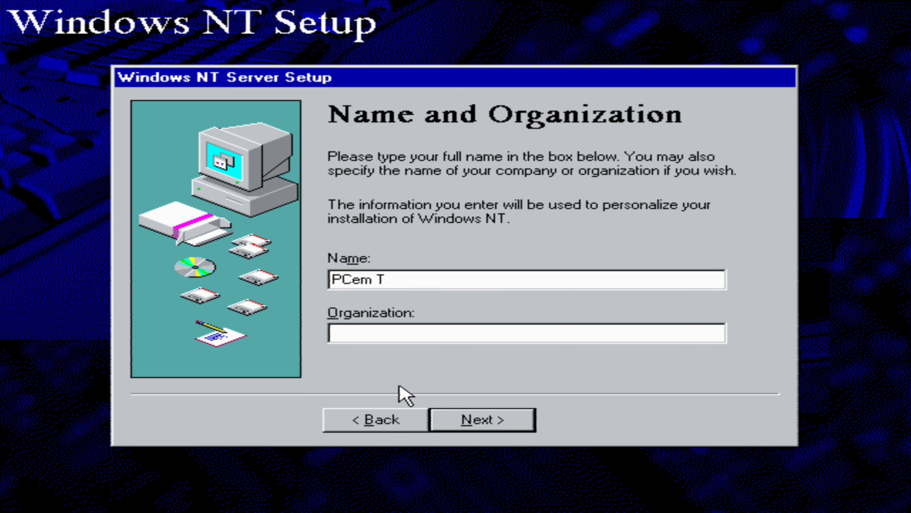
pyautogui.write('l')
pyautogui.click(500, 429)
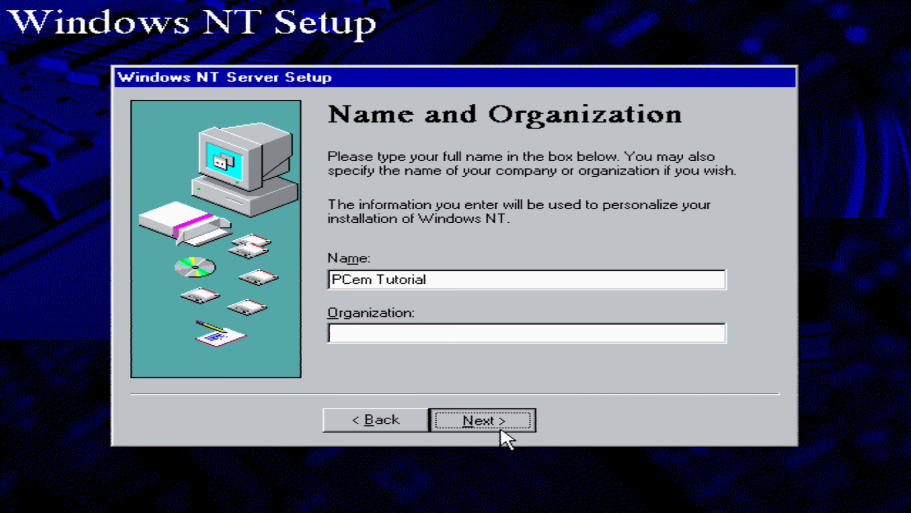
pyautogui.click(493, 420)
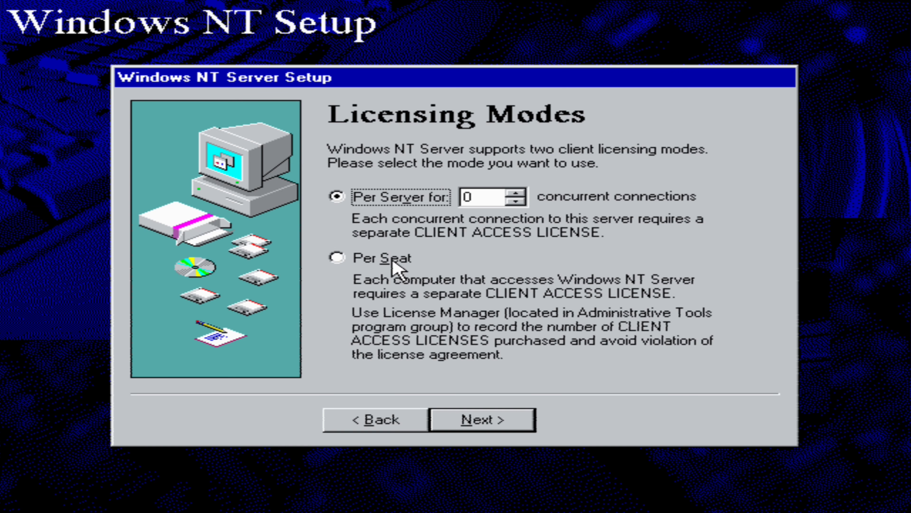
pyautogui.click(407, 260)
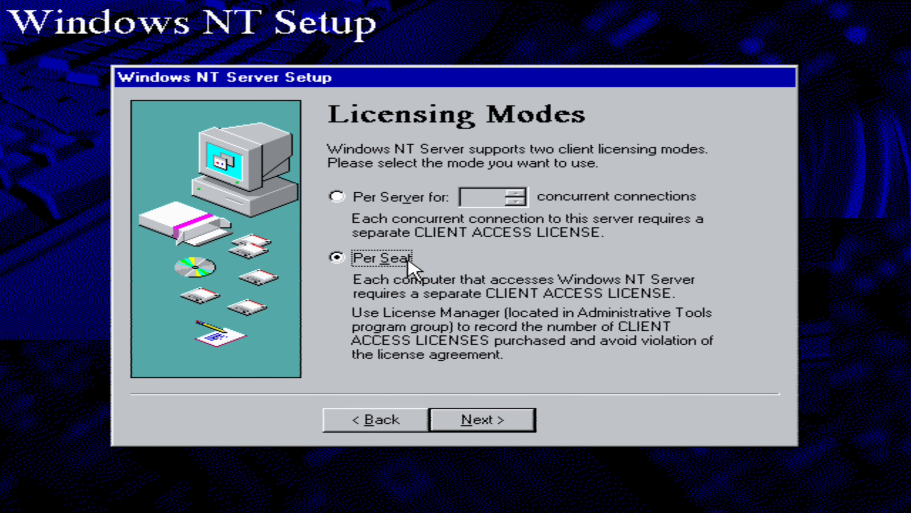
pyautogui.click(532, 413)
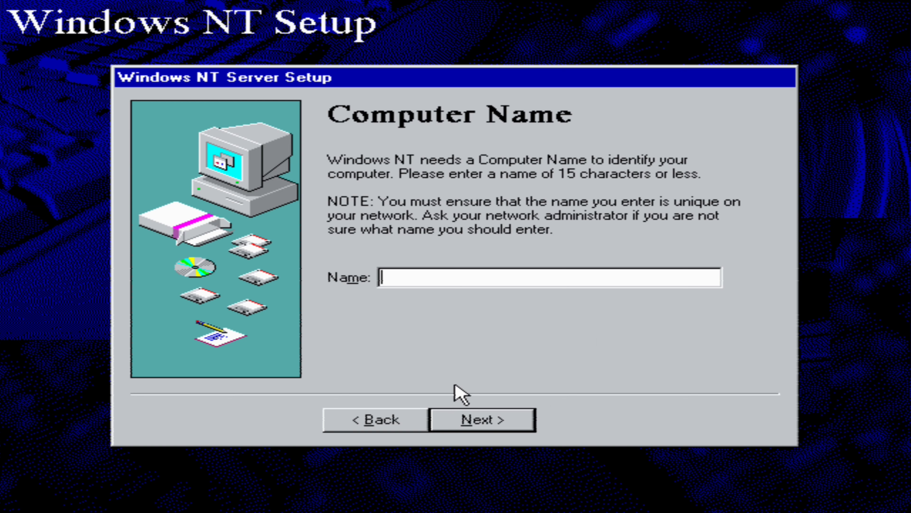
# - Name the computer PC EMULATOR
pyautogui.write('PCEM')
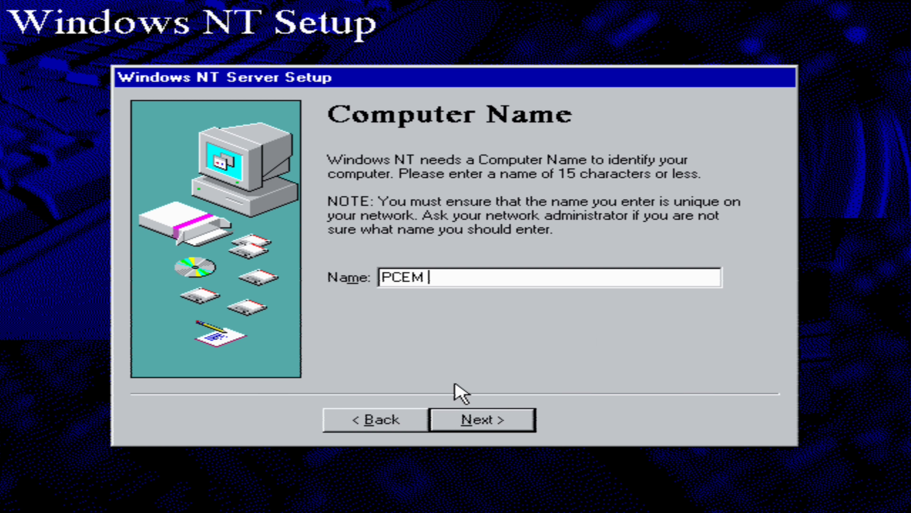
pyautogui.press('BackSpace')
pyautogui.press('BackSpace')
pyautogui.press('BackSpace')
pyautogui.write('EMULA')
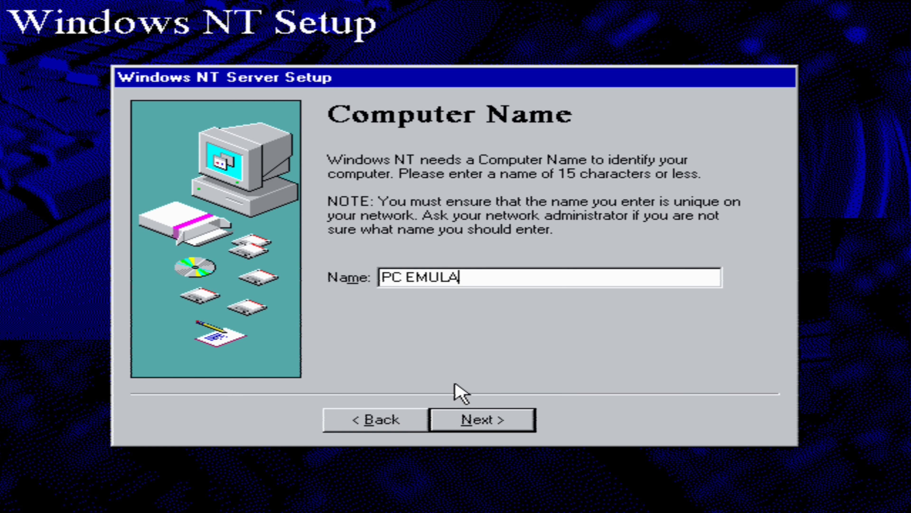
pyautogui.write('TIO')
pyautogui.press('BackSpace')
pyautogui.press('BackSpace')
pyautogui.write('OP')
pyautogui.press('BackSpace')
pyautogui.write('R')
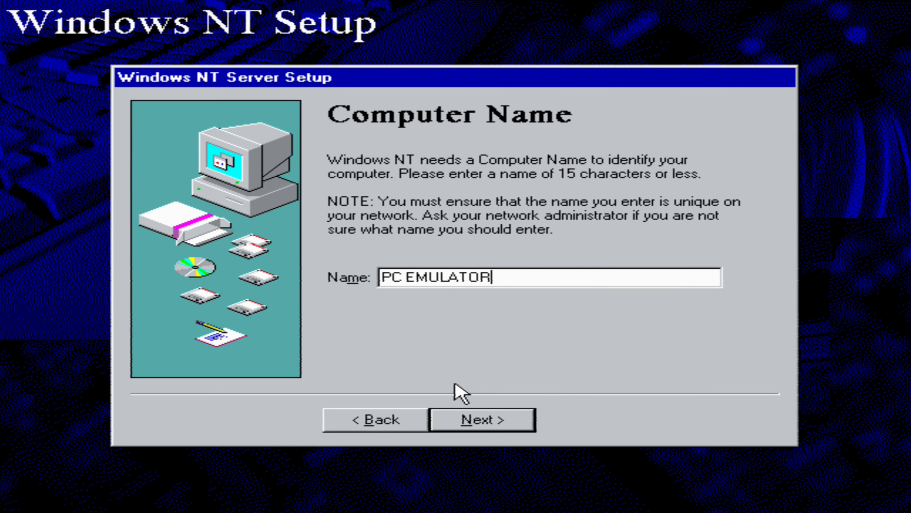
pyautogui.click(530, 418)
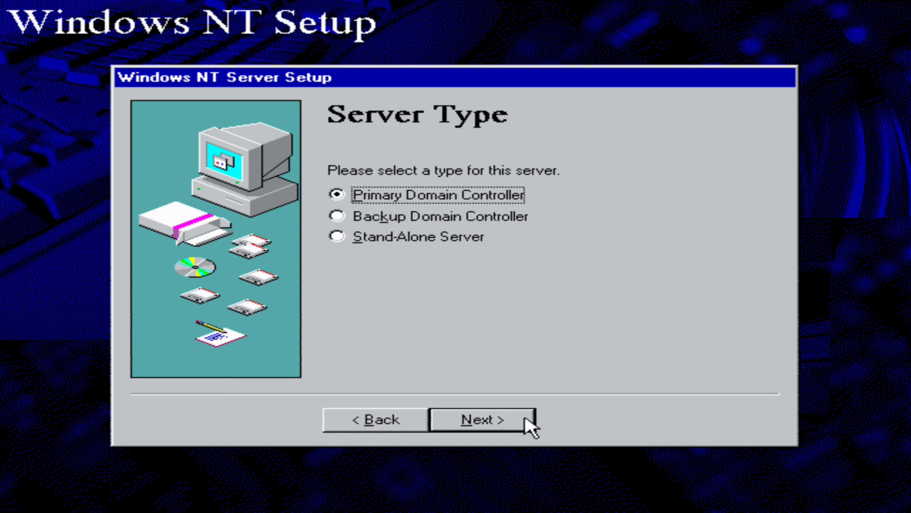
# - Make the server a Primary Domain Controller and leave the Administrator account password blank
pyautogui.click(494, 424)
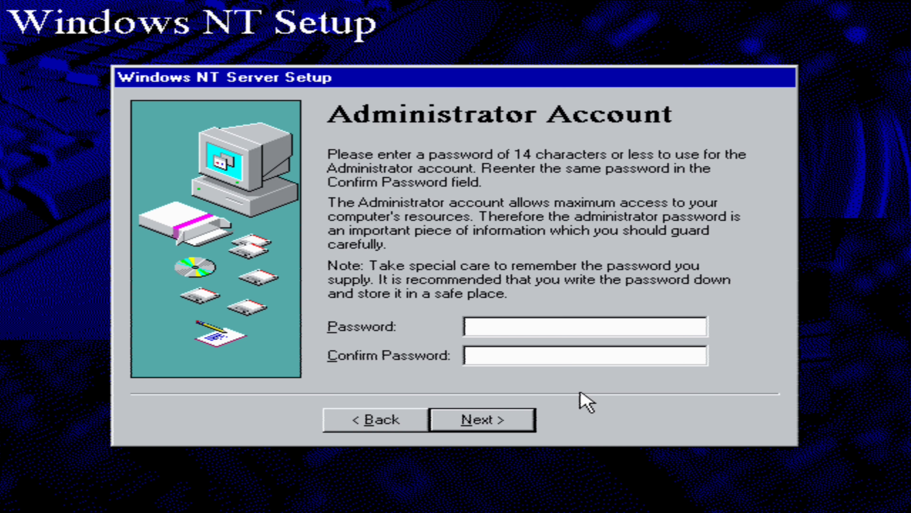
pyautogui.click(468, 410)
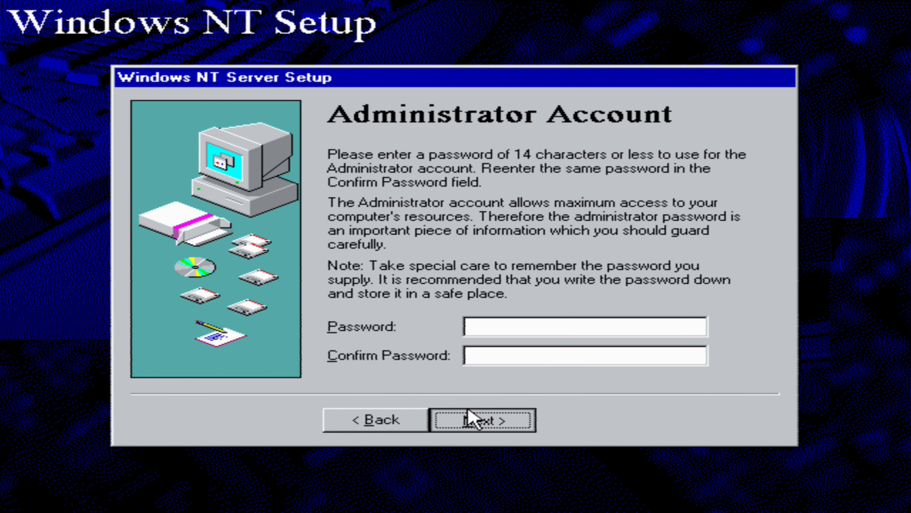
pyautogui.click(480, 422)
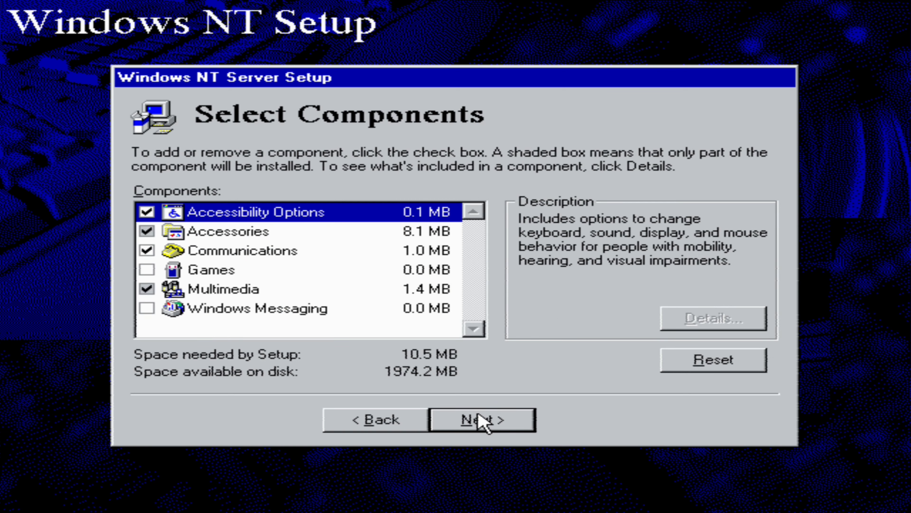
# - Add Games, Desktop Wallpaper and Mouse Pointers to the optional components to install
pyautogui.click(146, 270)
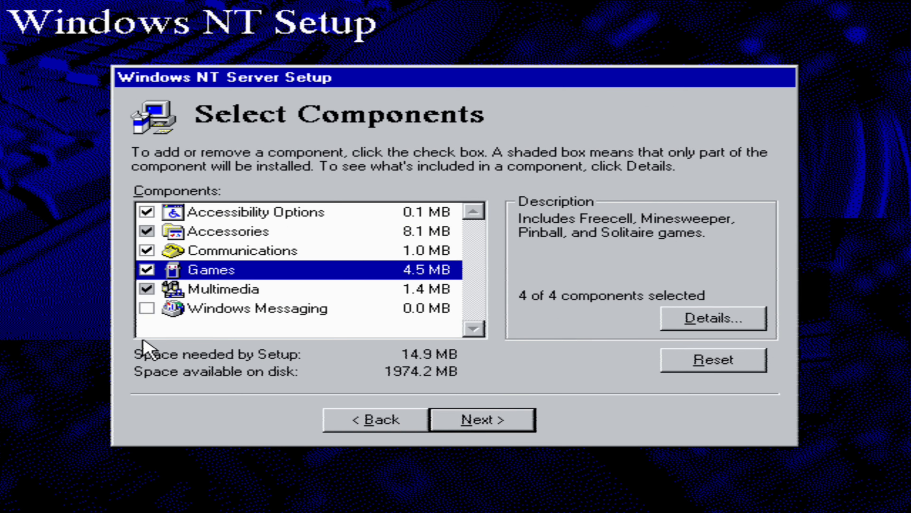
pyautogui.click(196, 228)
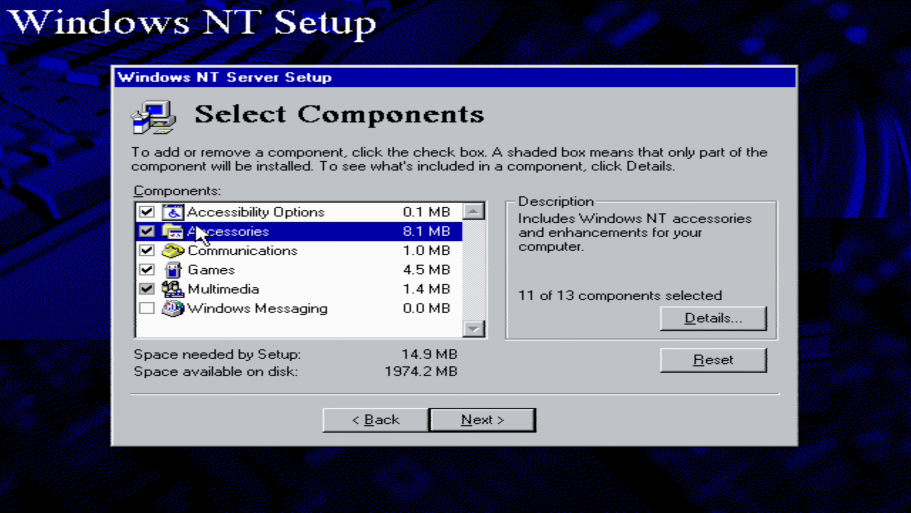
pyautogui.click(674, 325)
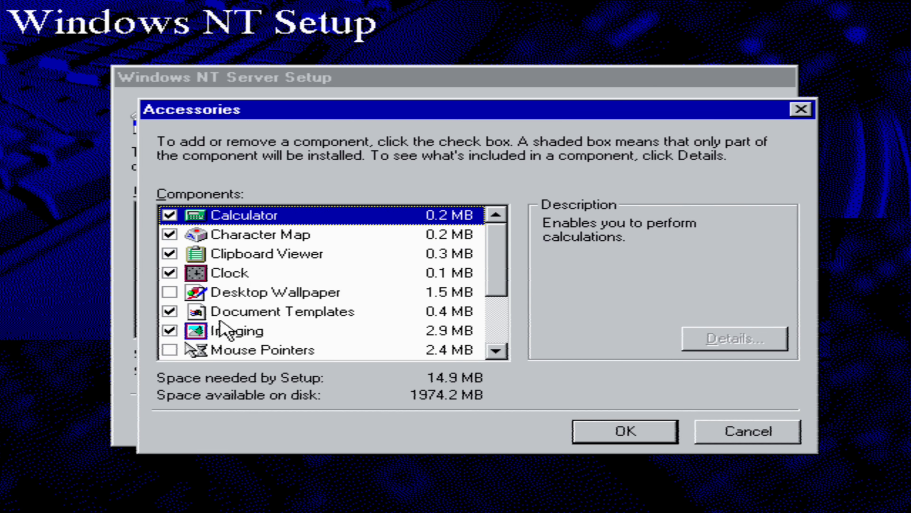
pyautogui.click(170, 292)
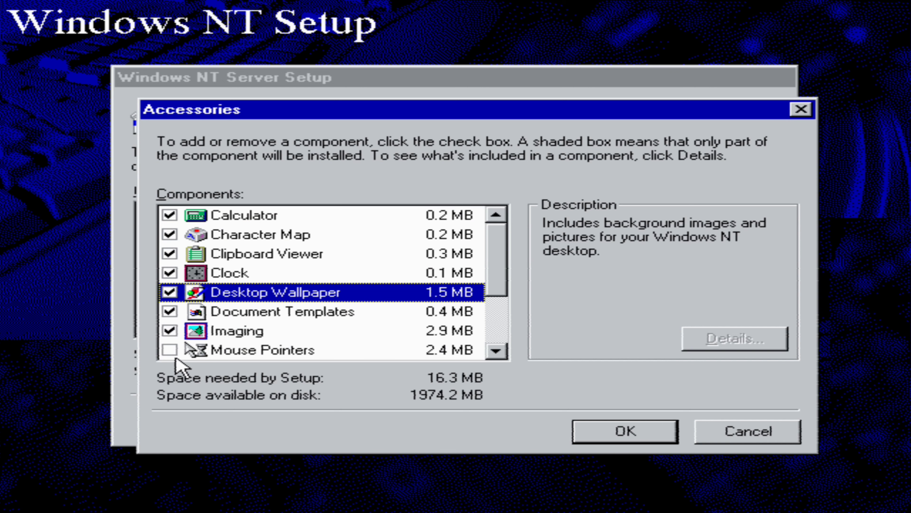
pyautogui.click(170, 350)
pyautogui.click(618, 429)
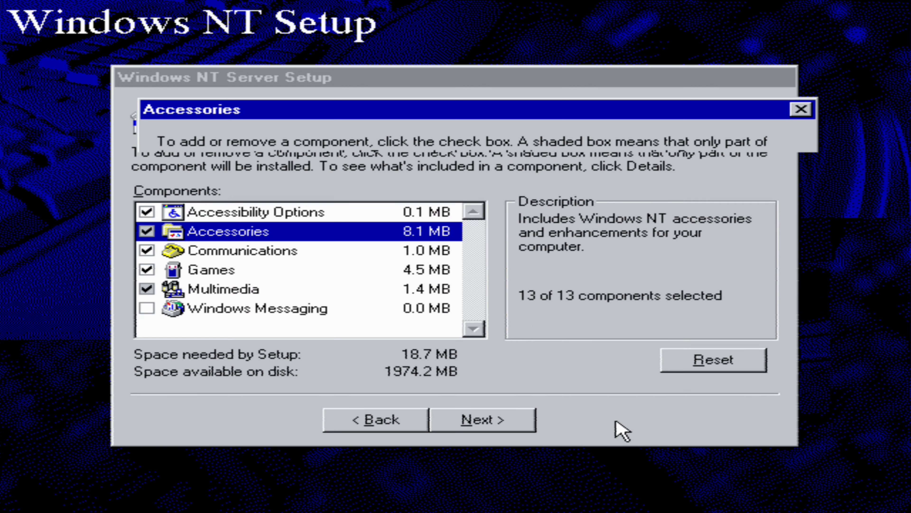
pyautogui.click(478, 425)
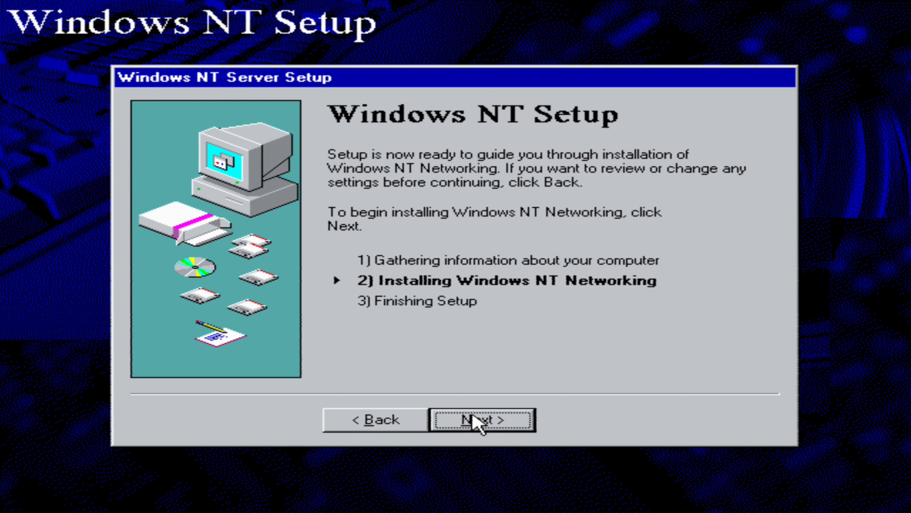
# - Install networking as wired to the network, with TCP/IP on the 3Com 3C508 ISA Adapter obtaining its IP address through DHCP
pyautogui.click(473, 418)
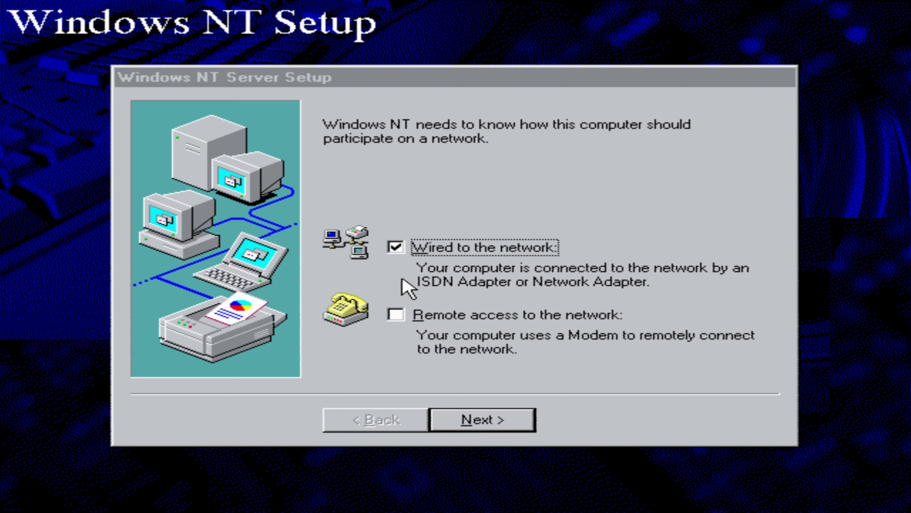
pyautogui.click(483, 419)
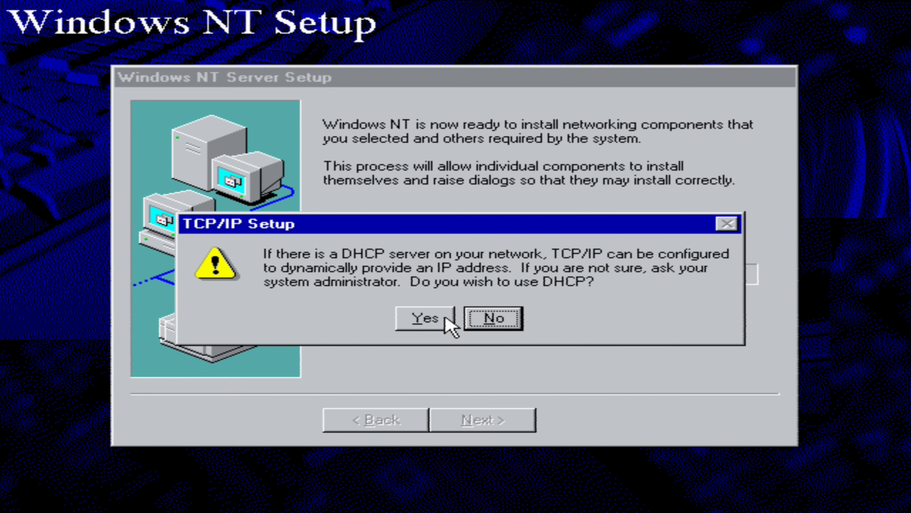
pyautogui.click(443, 325)
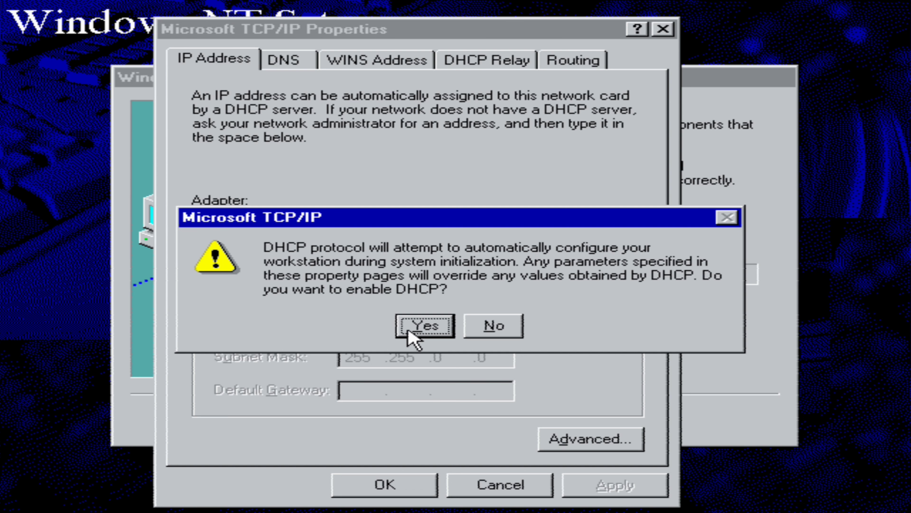
pyautogui.click(409, 330)
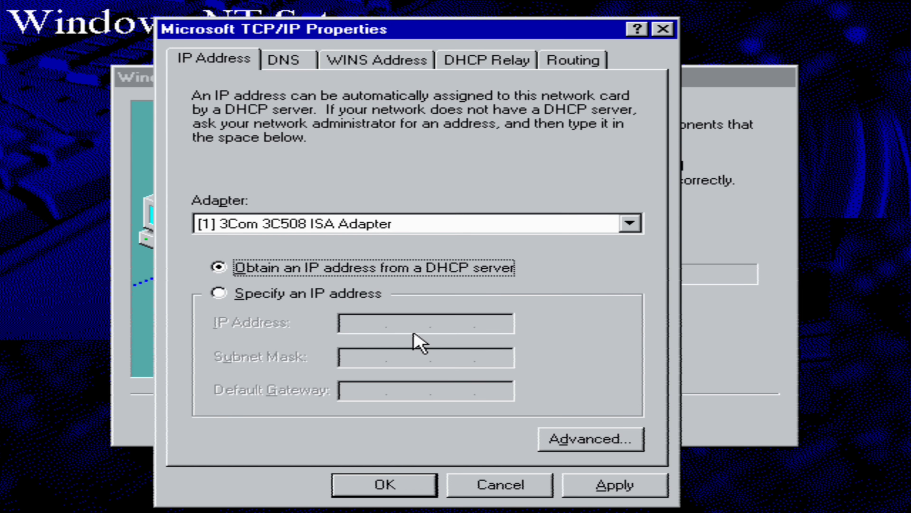
pyautogui.click(362, 490)
# - Start the network, retaining the computer name with a modified Internet host name, and accept DOMAIN as the domain
pyautogui.click(483, 419)
pyautogui.click(482, 419)
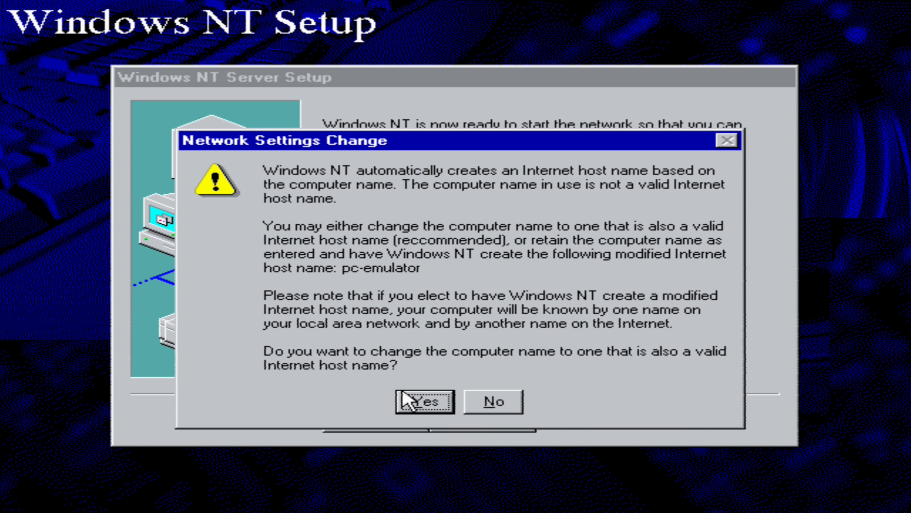
pyautogui.click(478, 400)
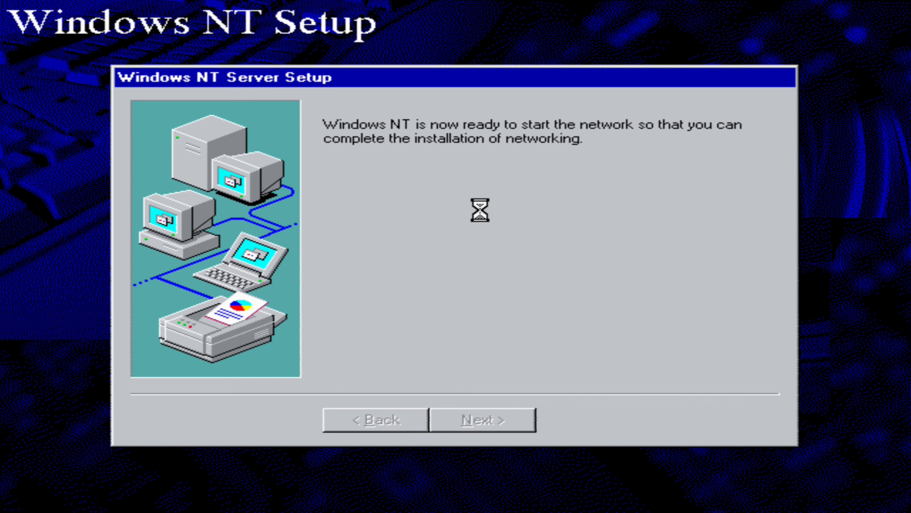
pyautogui.click(479, 417)
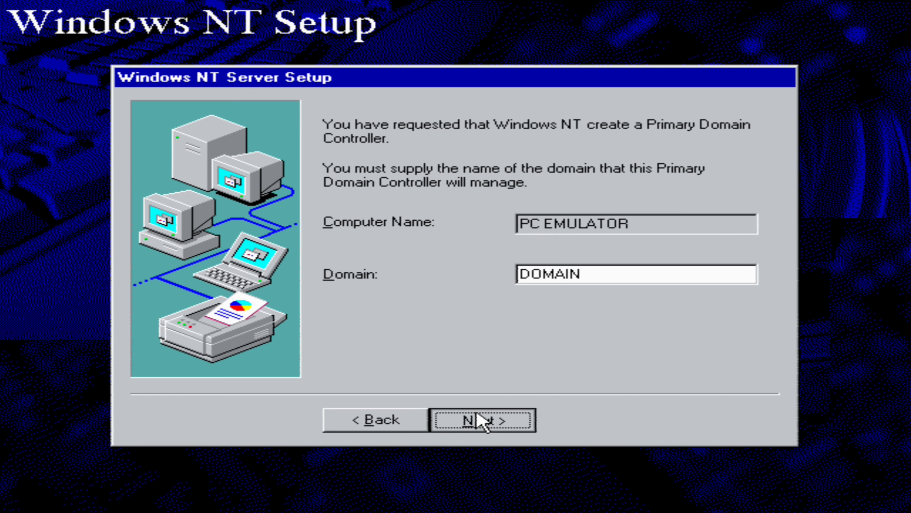
# - Confirm DOMAIN as the domain, accept the Internet Information Server publishing directories and allow the missing InetPub folders to be created
pyautogui.click(478, 414)
pyautogui.click(313, 411)
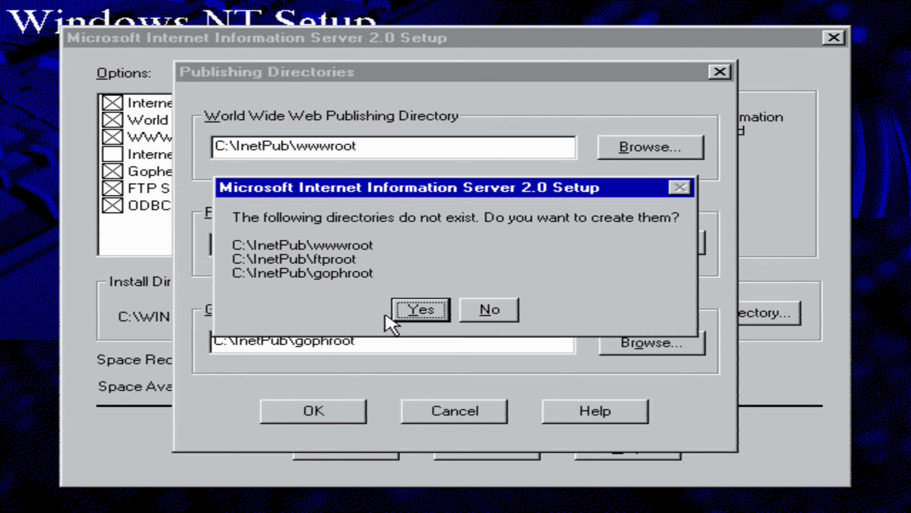
pyautogui.click(401, 311)
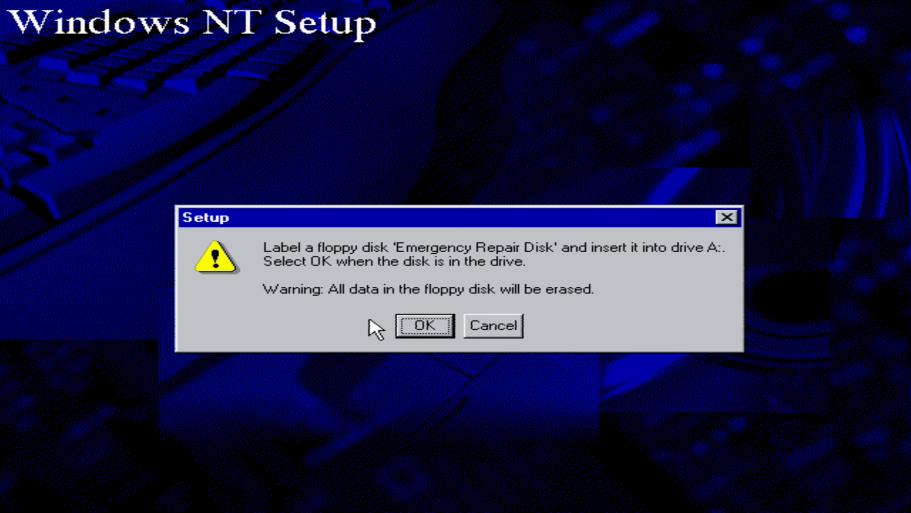
# - Create the Emergency Repair Disk in drive A: and restart the computer to finish Windows NT setup
pyautogui.click(439, 324)
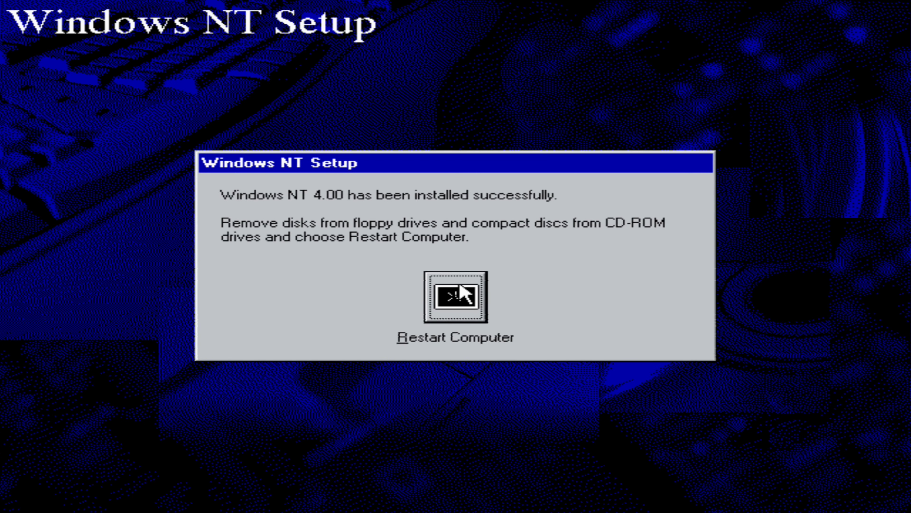
pyautogui.click(462, 293)
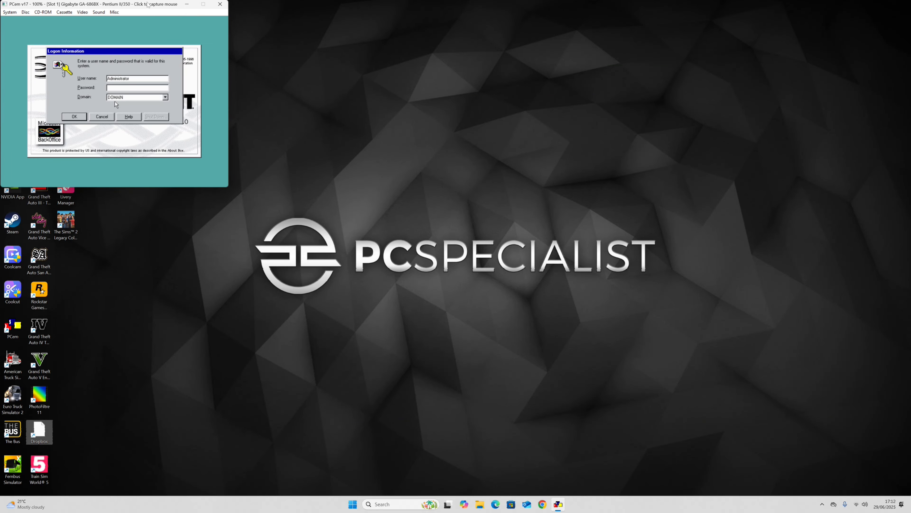
# - Center the virtual machine window, make it full screen and log on to DOMAIN as Administrator with a blank password
pyautogui.moveTo(115, 101); pyautogui.dragTo(535, 279)
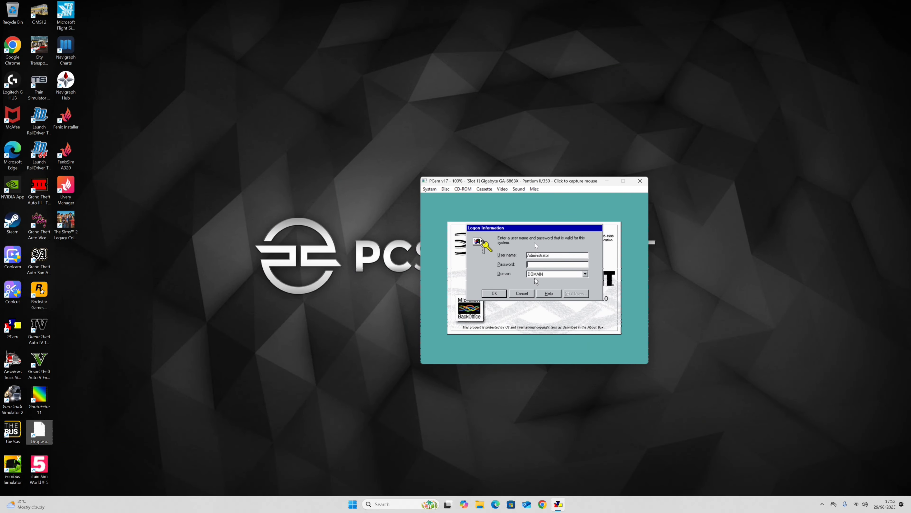
pyautogui.hotkey('ctrl', 'alt', 'pagedown')
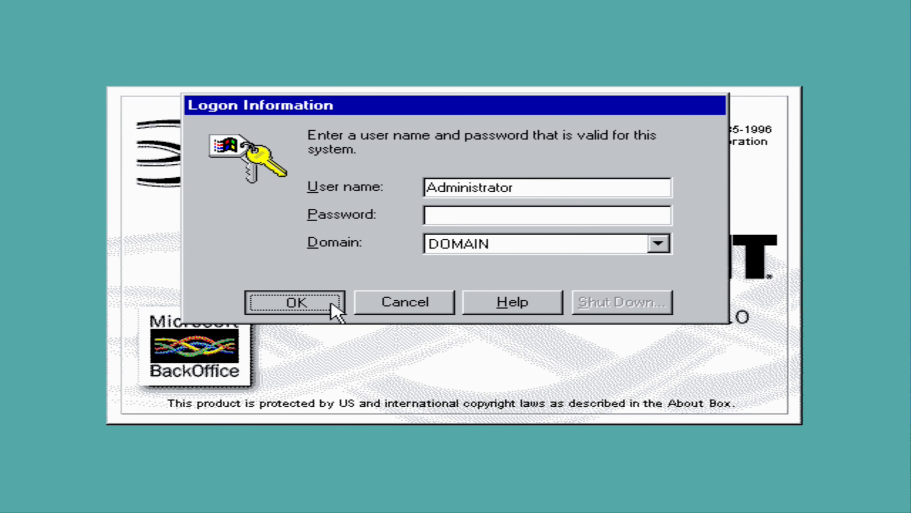
pyautogui.click(332, 305)
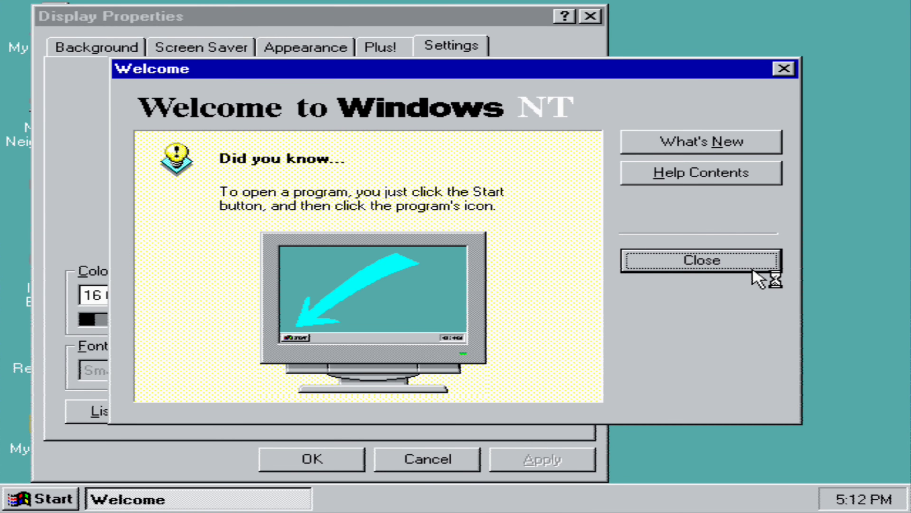
# - Dismiss the Welcome window and the invalid display settings warning, then cancel Display Properties
pyautogui.click(730, 266)
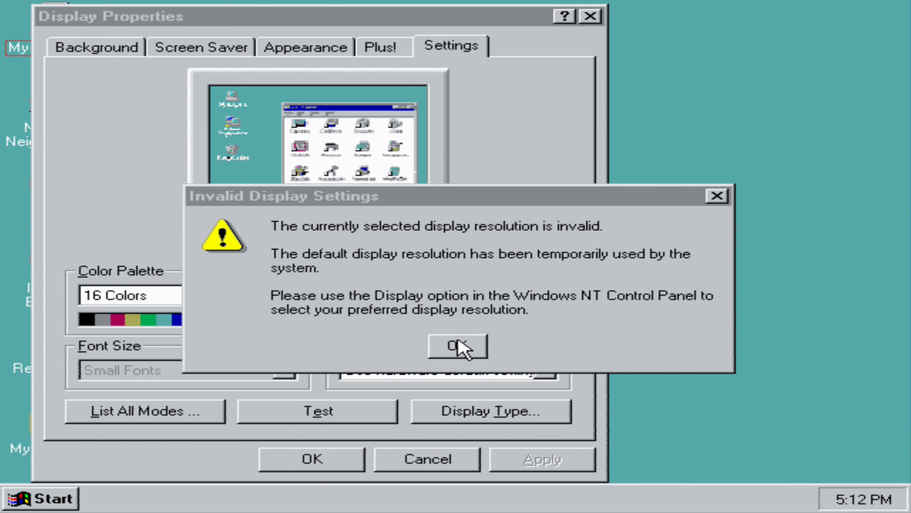
pyautogui.click(459, 346)
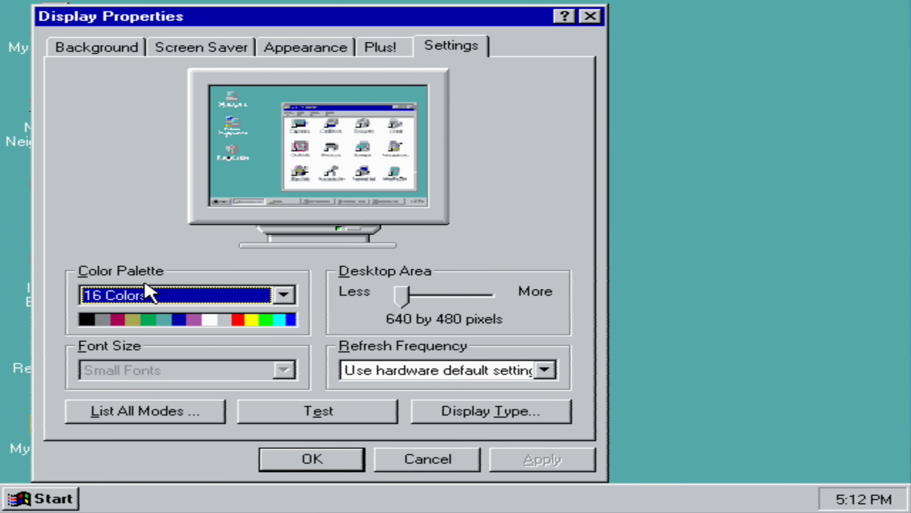
pyautogui.click(396, 466)
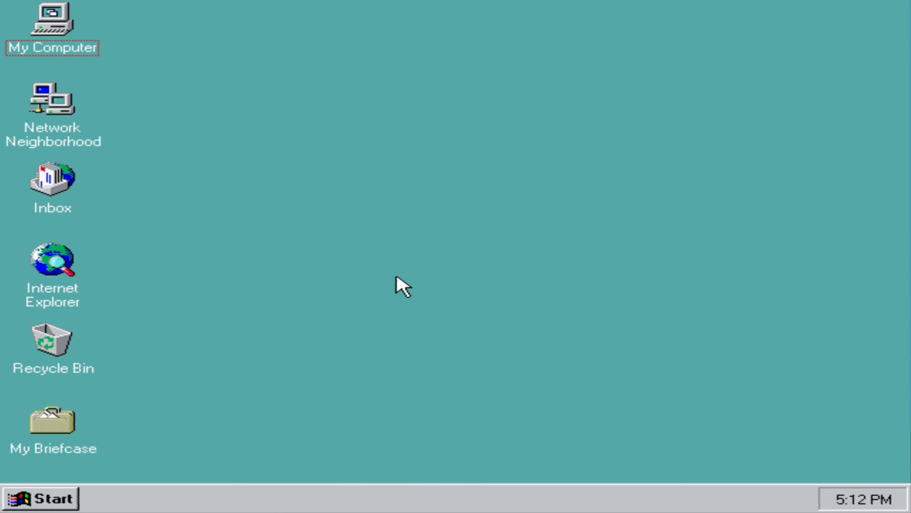
# - Shut down the Windows NT computer
pyautogui.click(14, 502)
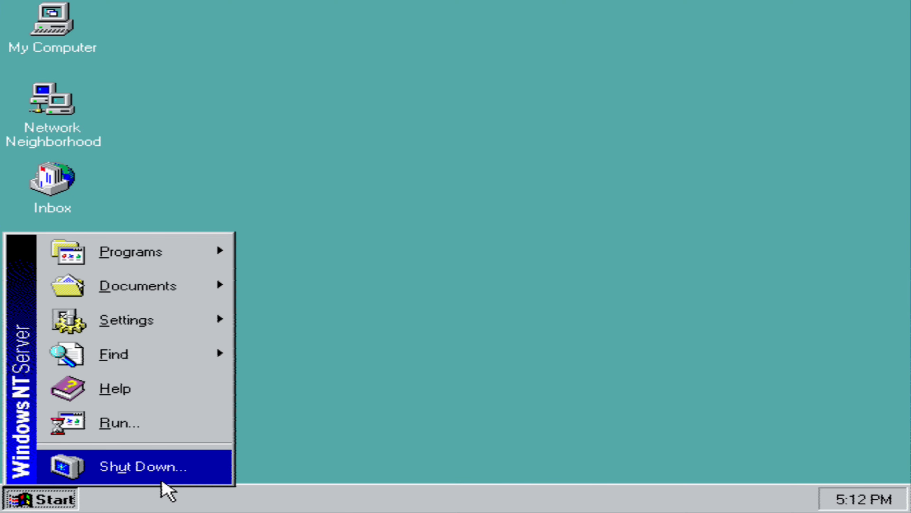
pyautogui.click(160, 467)
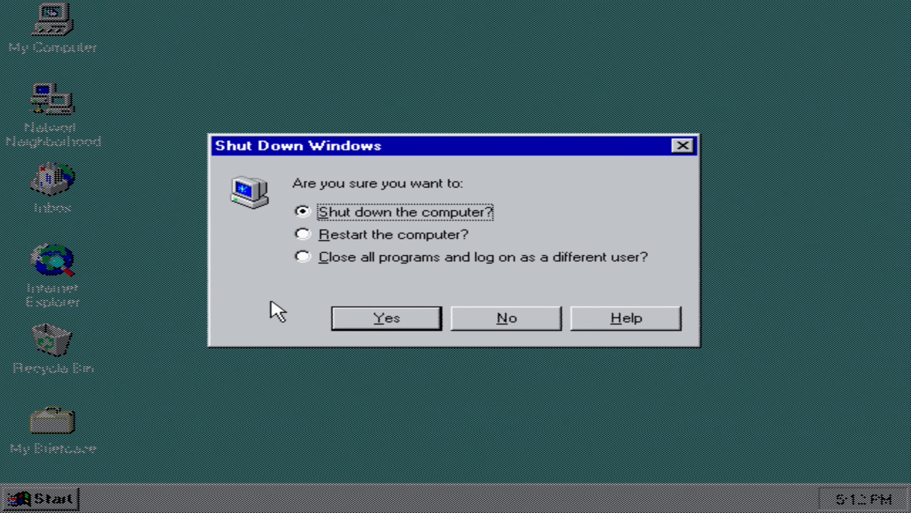
pyautogui.click(389, 318)
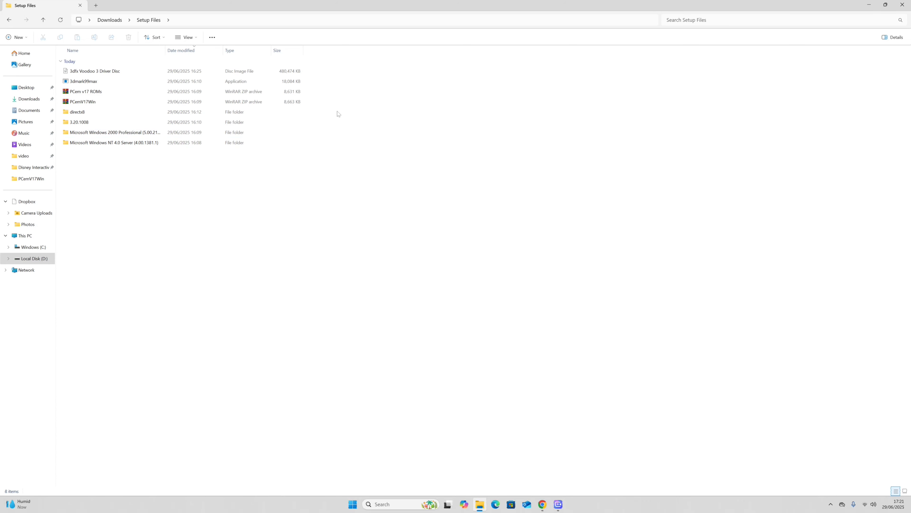
# - Copy 3dfx Voodoo 3 Driver Disc, 3dmark99max, directx8 and 3.20.1008 from Downloads into the Setup Files folder on Local Disk (D:)
pyautogui.moveTo(337, 114); pyautogui.dragTo(283, 125)
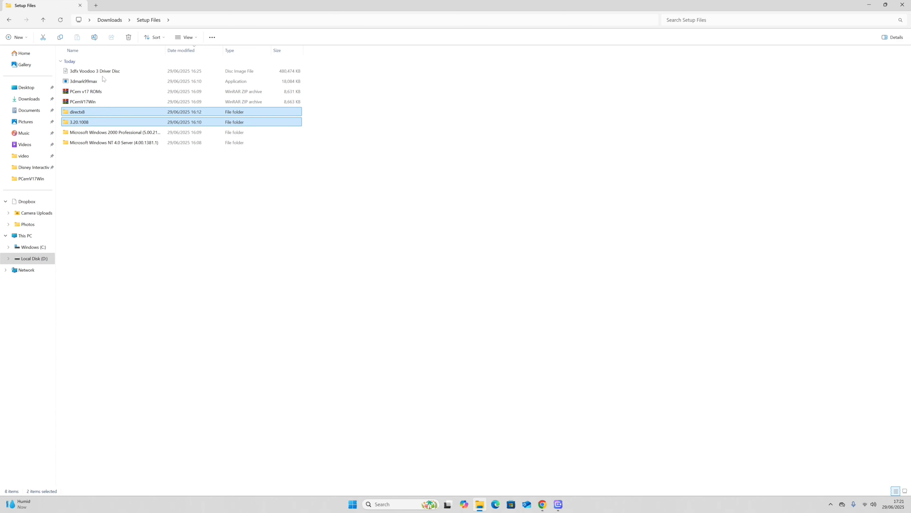
pyautogui.keyDown('ctrl'); pyautogui.click(80, 71); pyautogui.keyUp('ctrl')
pyautogui.keyDown('ctrl'); pyautogui.click(79, 82); pyautogui.keyUp('ctrl')
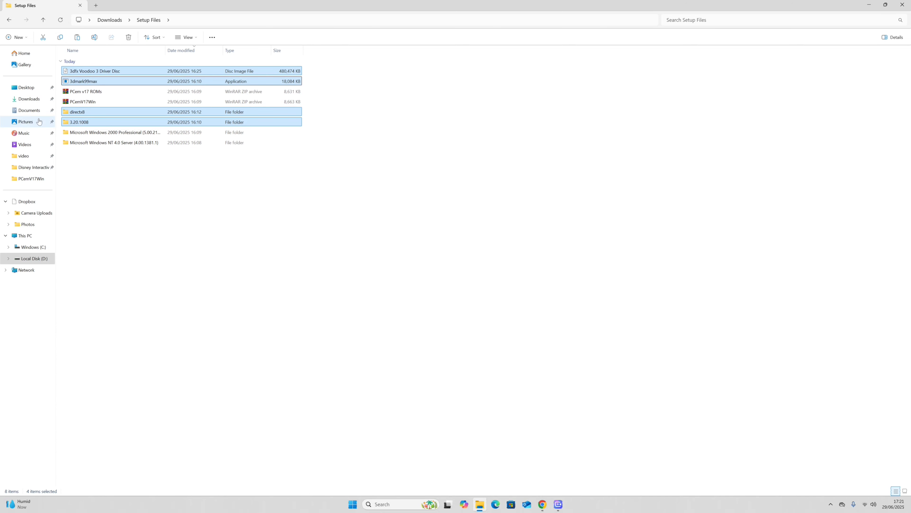
pyautogui.click(10, 20)
pyautogui.click(10, 20)
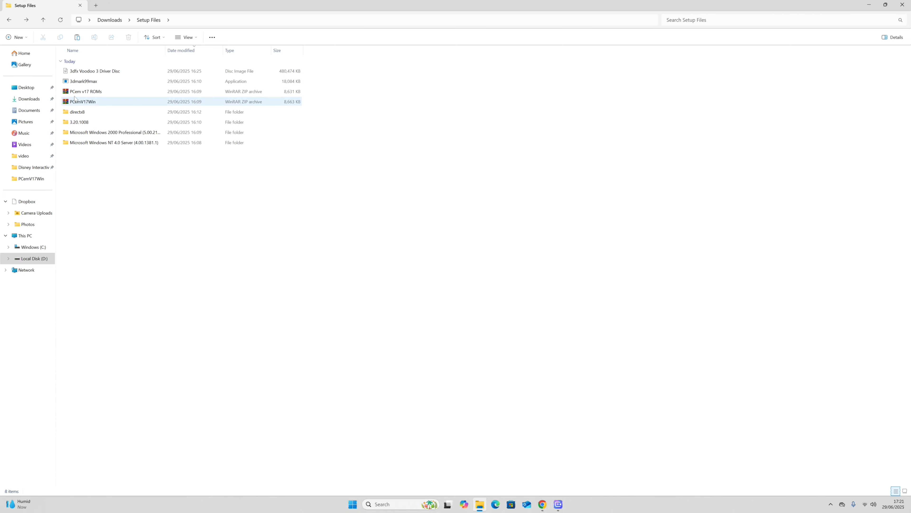
pyautogui.click(118, 21)
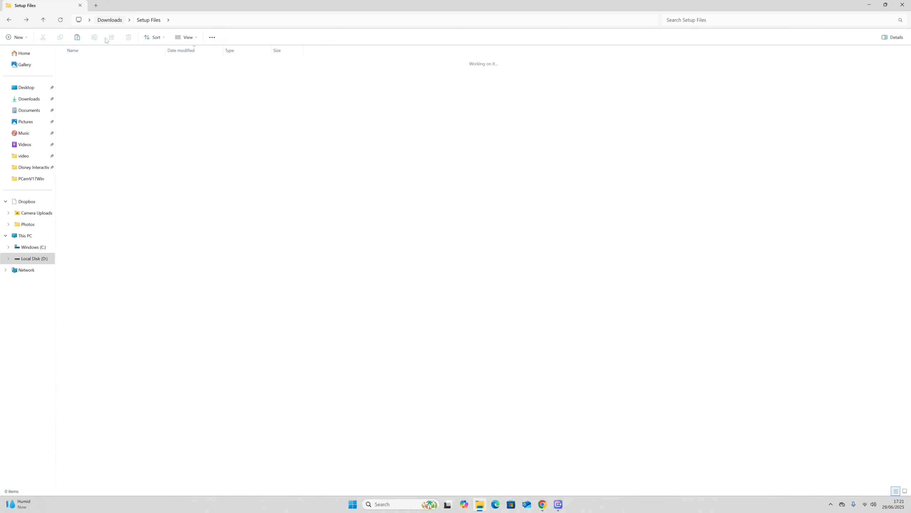
pyautogui.click(34, 259)
pyautogui.doubleClick(80, 83)
pyautogui.click(72, 38)
pyautogui.click(181, 153)
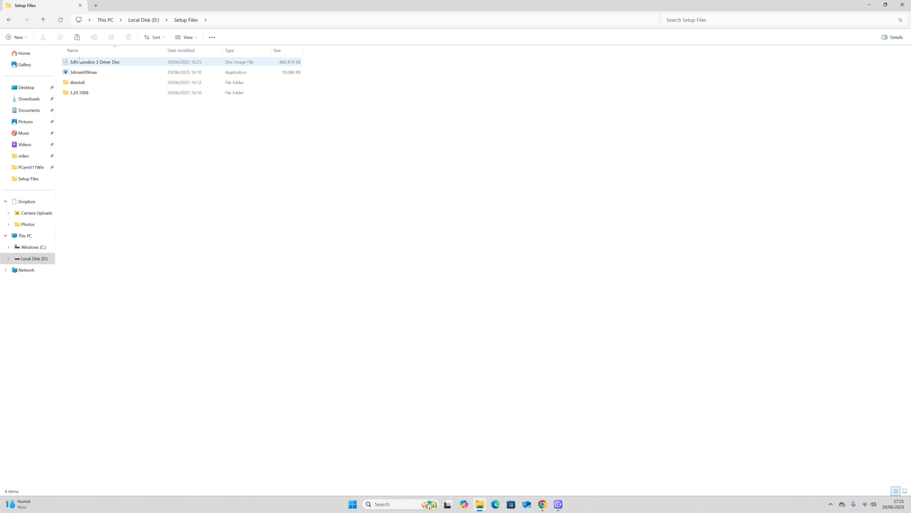
# - Delete the 3dfx Voodoo 3 Driver Disc image from the Setup Files folder on Local Disk (D:)
pyautogui.click(79, 64)
pyautogui.rightClick(86, 65)
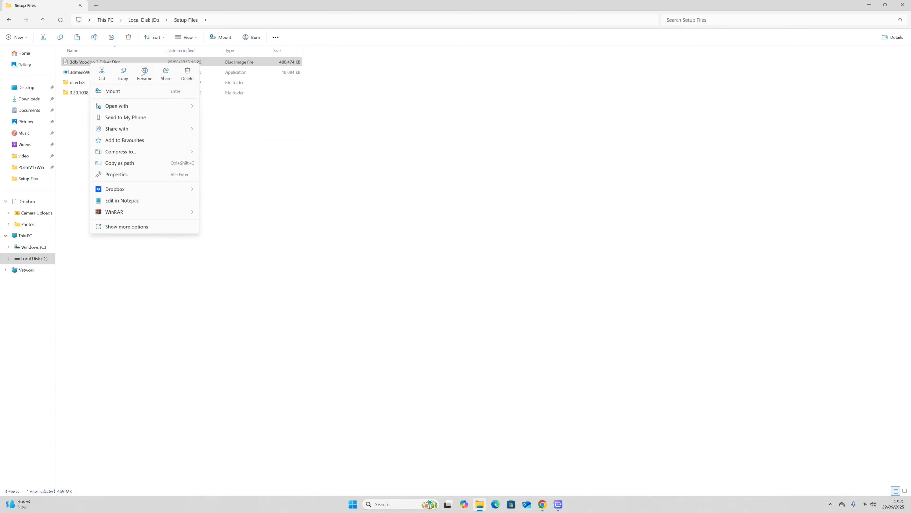
pyautogui.click(188, 73)
pyautogui.press('Return')
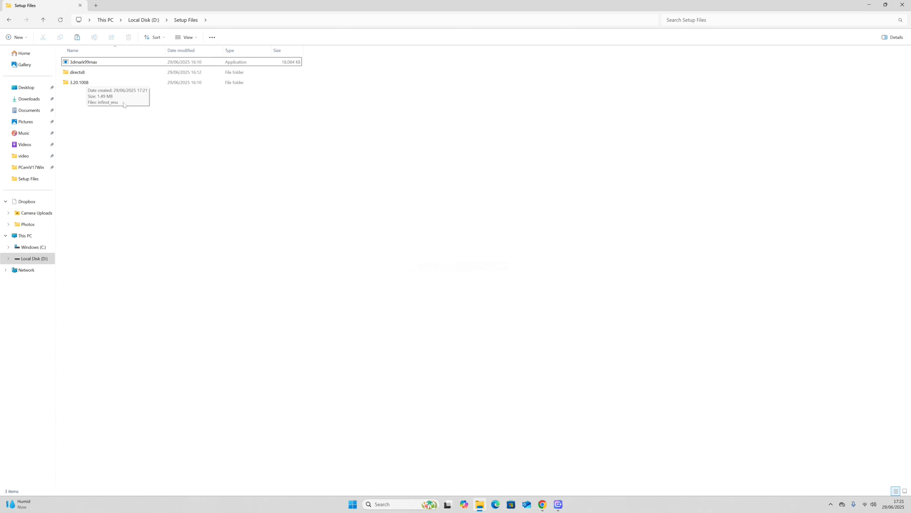
# - Eject Local Disk (D:) from This PC and close File Explorer
pyautogui.click(105, 64)
pyautogui.click(110, 19)
pyautogui.rightClick(186, 71)
pyautogui.click(213, 142)
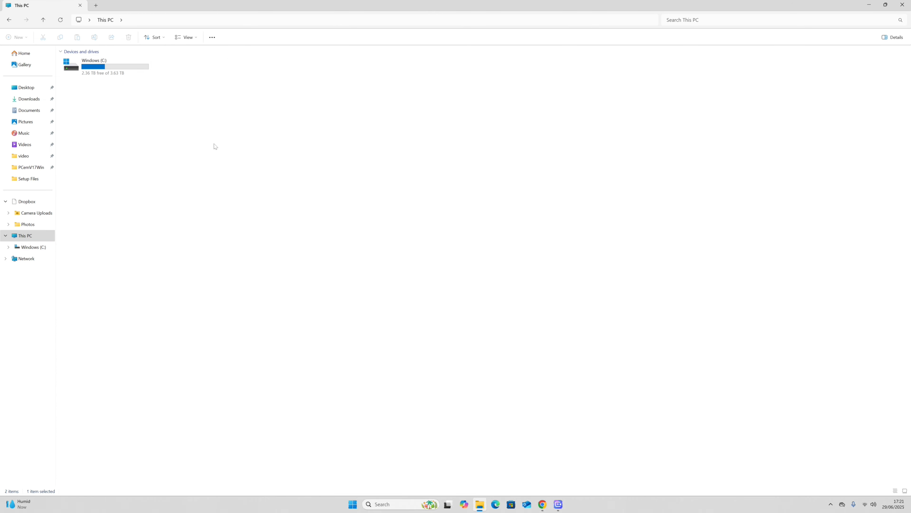
pyautogui.click(902, 4)
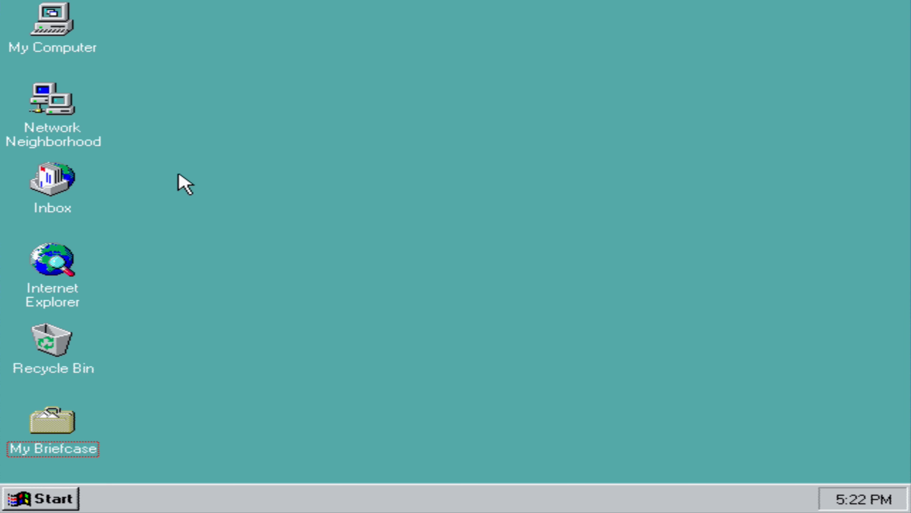
# - Load the 3dfx Voodoo 3 Driver Disc image from Downloads > Setup Files into the virtual CD-ROM drive and return to full screen
pyautogui.hotkey('ctrl', 'alt', 'pagedown')
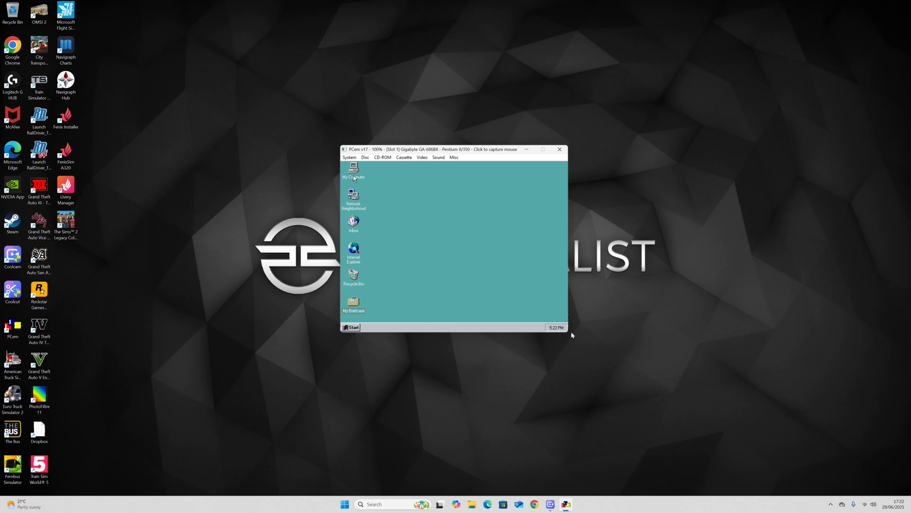
pyautogui.click(382, 157)
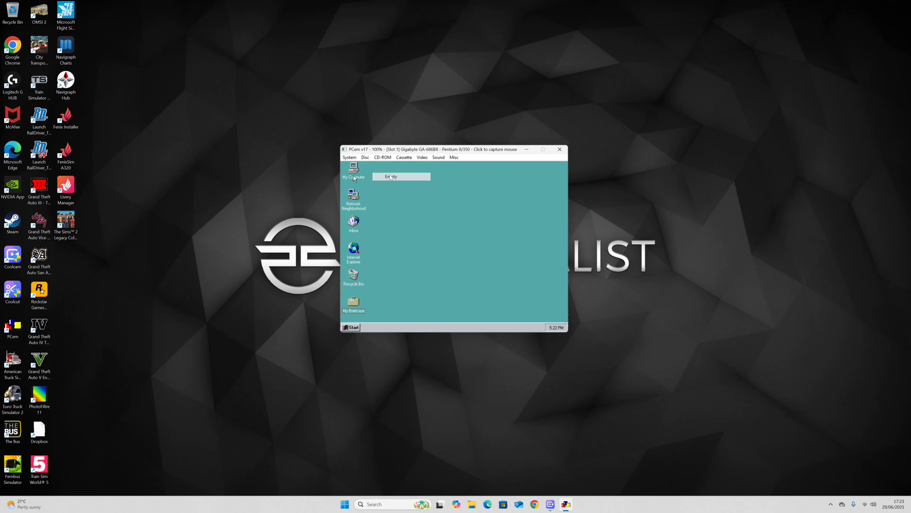
pyautogui.click(386, 167)
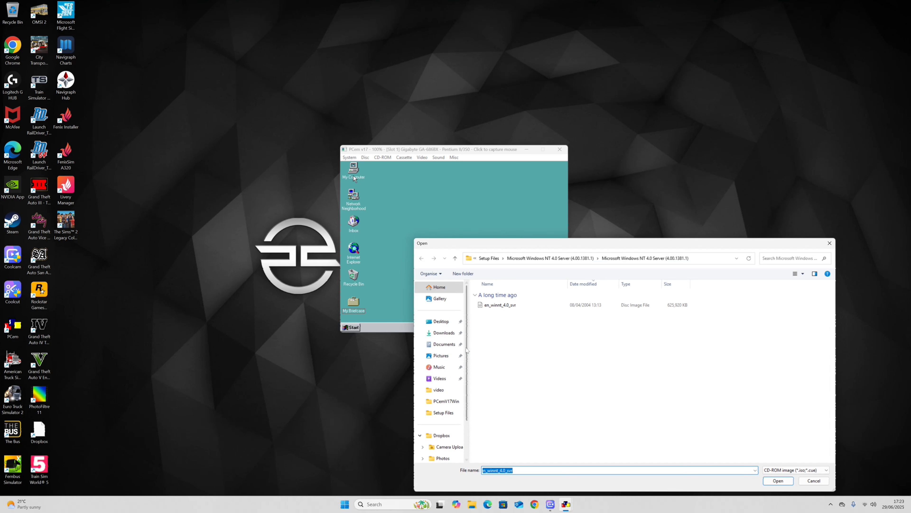
pyautogui.click(444, 332)
pyautogui.doubleClick(495, 315)
pyautogui.click(494, 306)
pyautogui.click(775, 480)
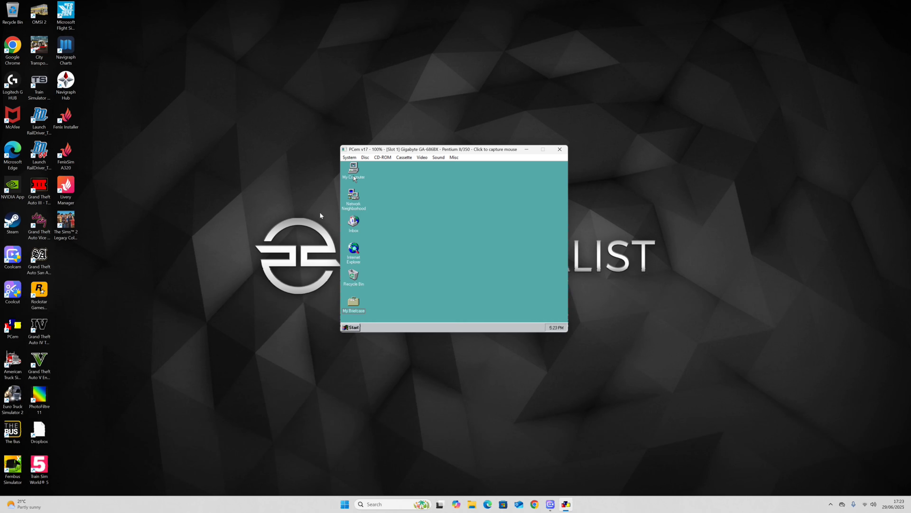
pyautogui.hotkey('ctrl', 'alt', 'pagedown')
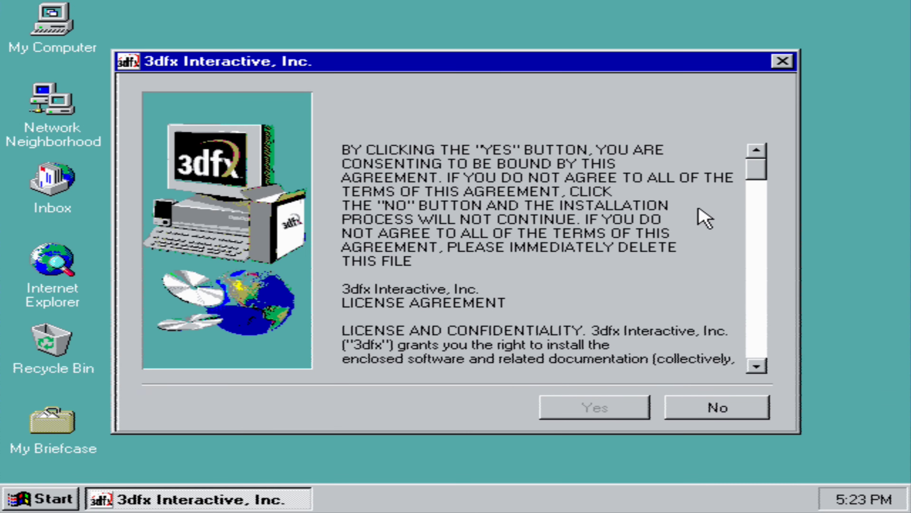
# - Try to accept the 3dfx license agreement in the automatically started installer after scrolling to its end
pyautogui.moveTo(753, 166); pyautogui.dragTo(761, 357)
pyautogui.click(590, 412)
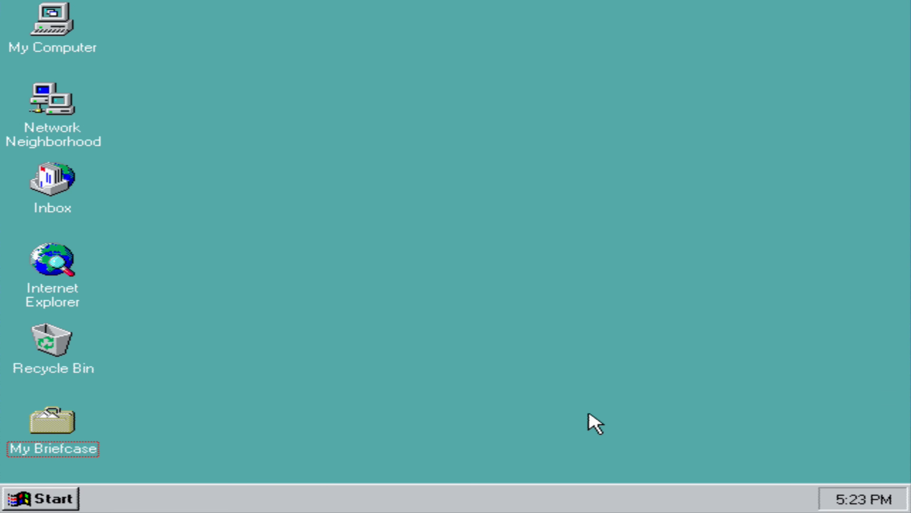
# - Launch the 3dfx disc (D:) from My Computer, accept its license agreement and install the Windows NT display driver
pyautogui.doubleClick(79, 10)
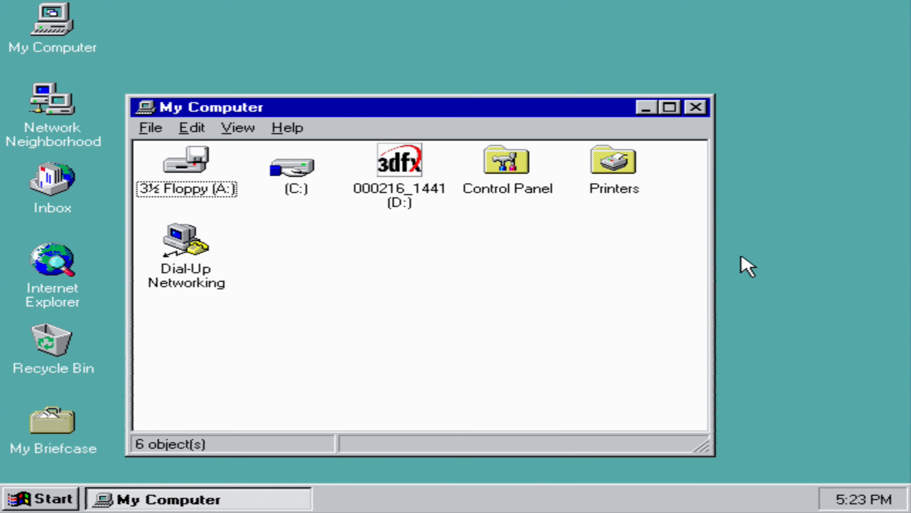
pyautogui.doubleClick(372, 179)
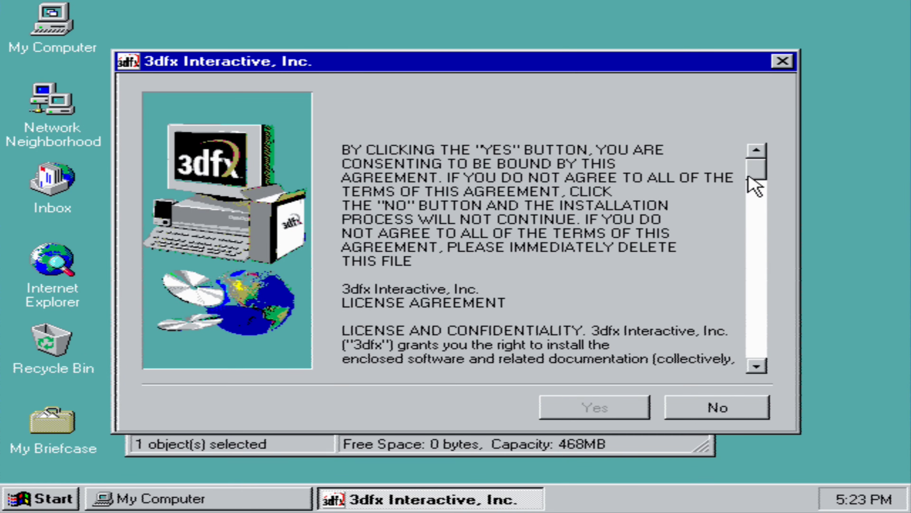
pyautogui.moveTo(756, 186); pyautogui.dragTo(787, 362)
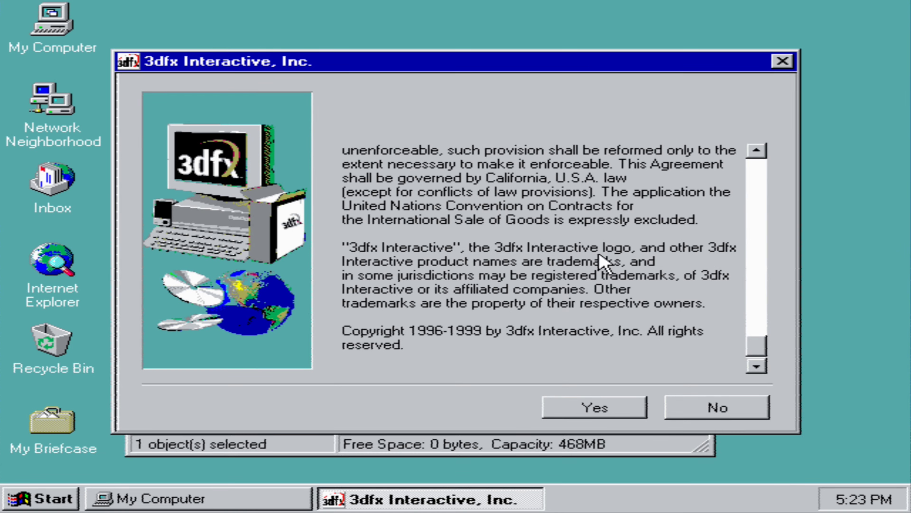
pyautogui.click(595, 408)
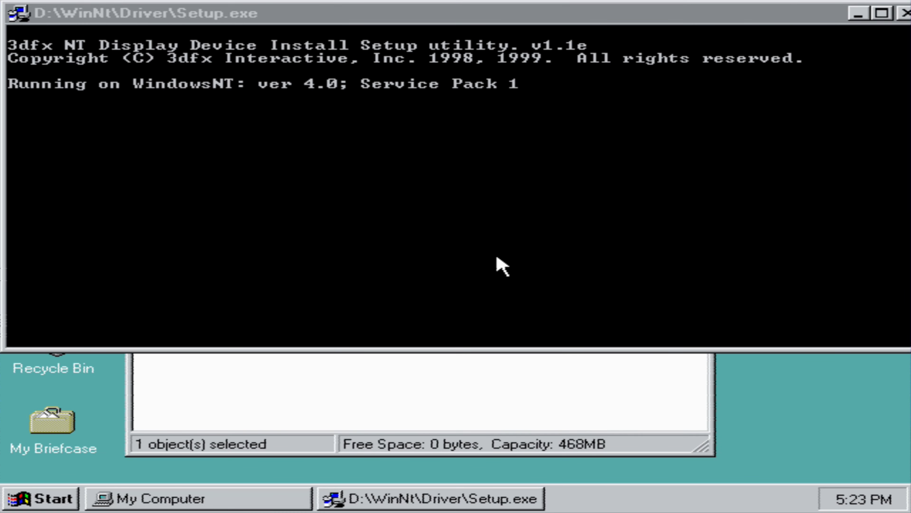
pyautogui.click(437, 233)
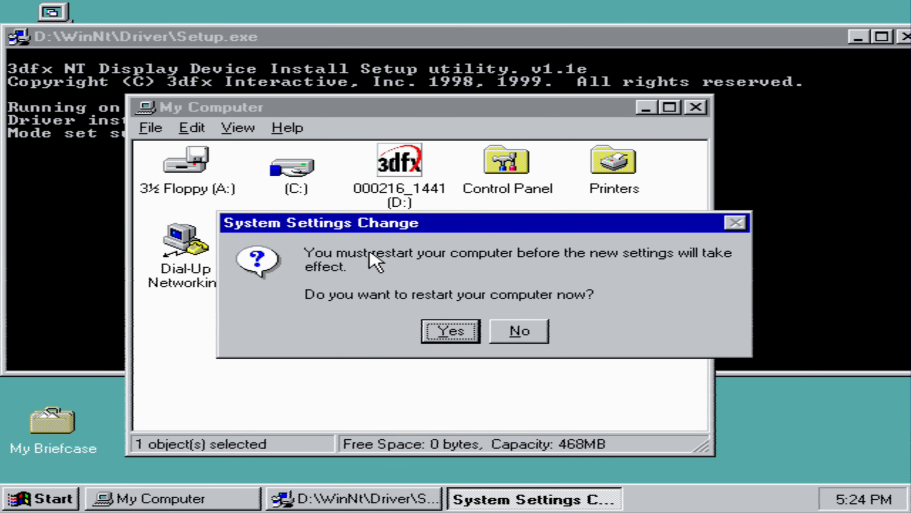
# - Restart the computer to apply the new display driver and log on to DOMAIN as Administrator with a blank password
pyautogui.click(468, 325)
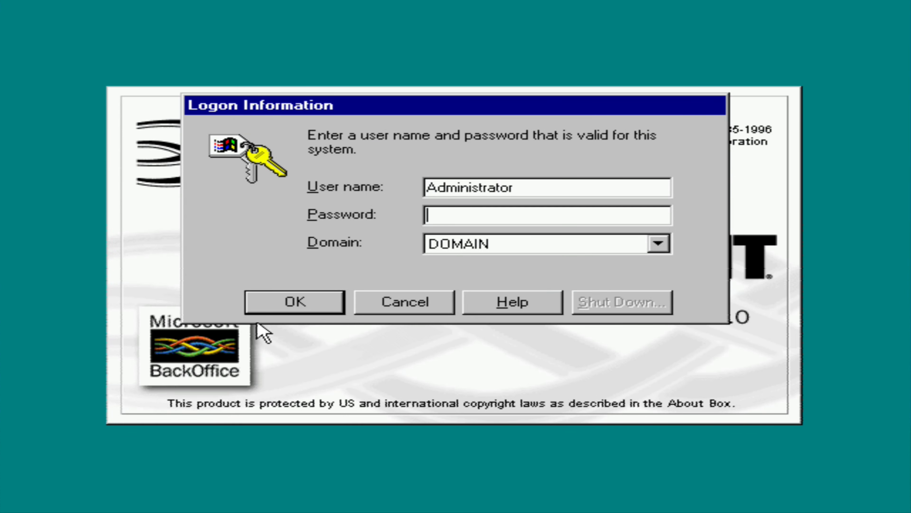
pyautogui.click(280, 308)
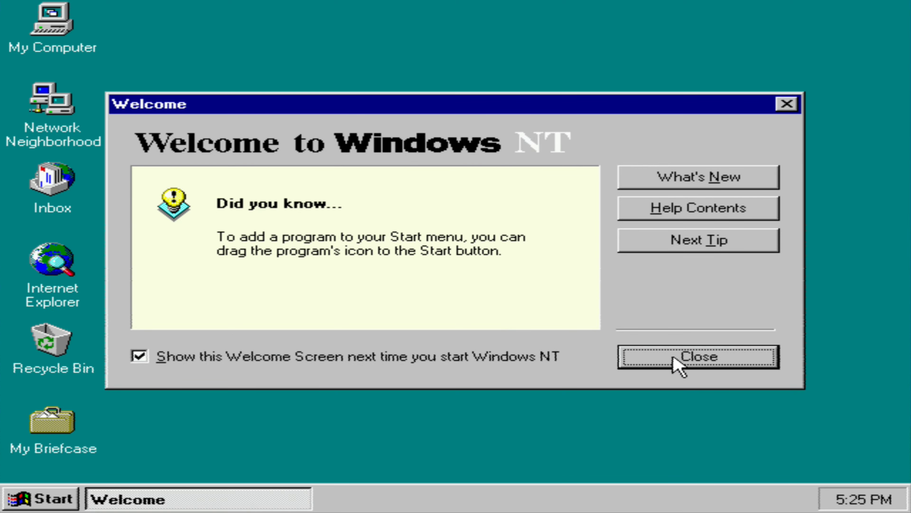
# - Disable the Windows NT Welcome Screen for future startups and close it
pyautogui.click(525, 356)
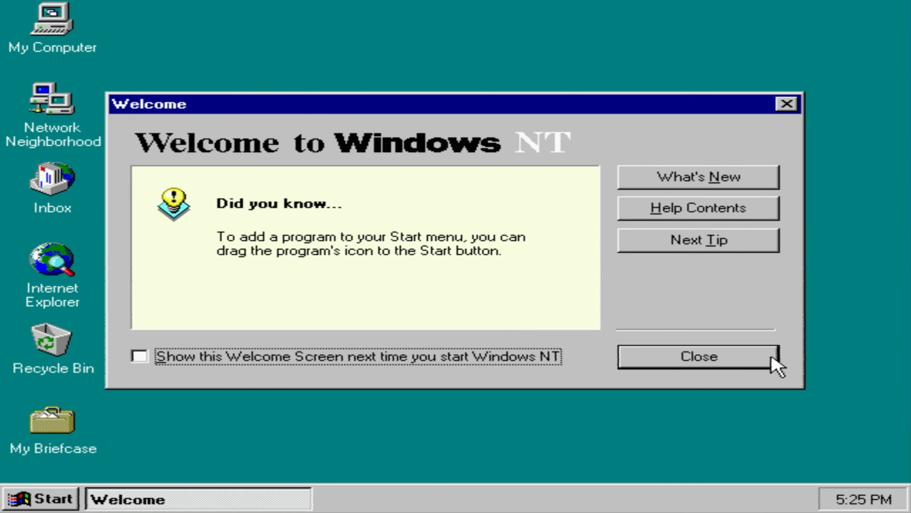
pyautogui.click(742, 353)
# - Launch infinst_enu from the Setup Files > 3.20.1008 folder on drive C:
pyautogui.click(46, 31)
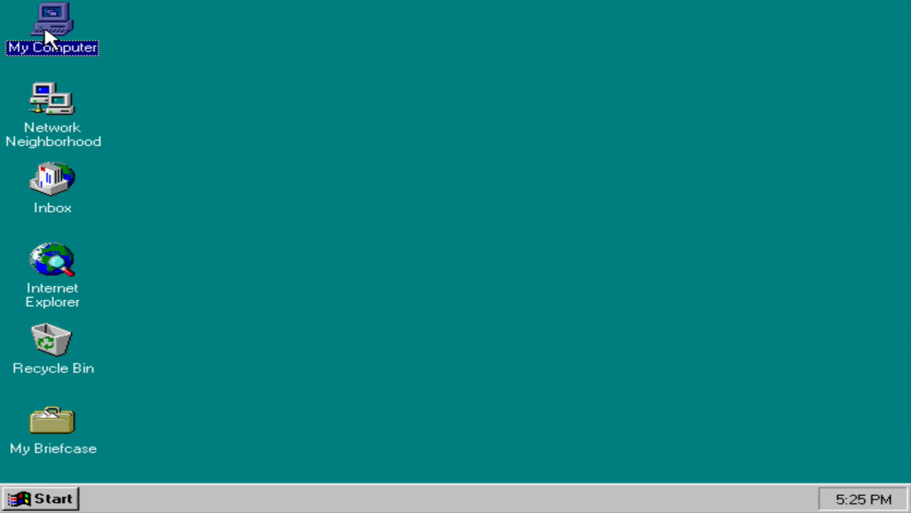
pyautogui.doubleClick(46, 31)
pyautogui.click(247, 151)
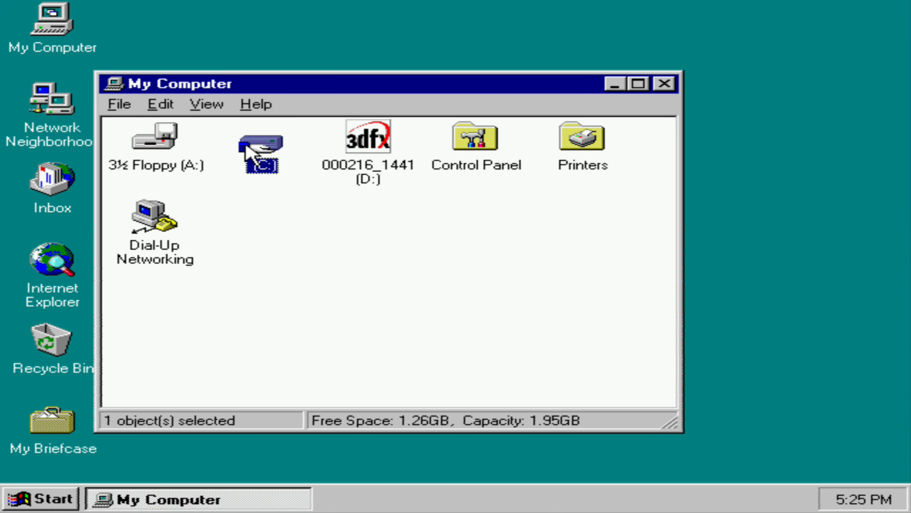
pyautogui.doubleClick(246, 146)
pyautogui.doubleClick(416, 148)
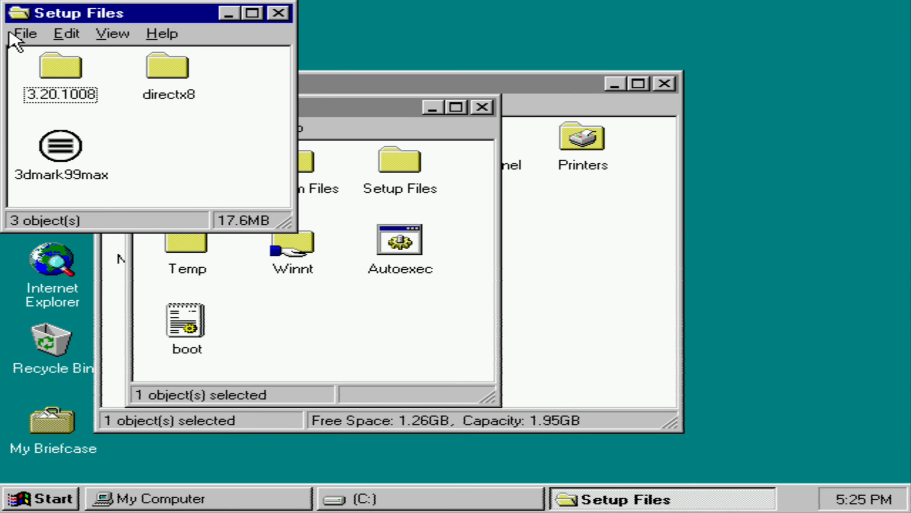
pyautogui.doubleClick(61, 68)
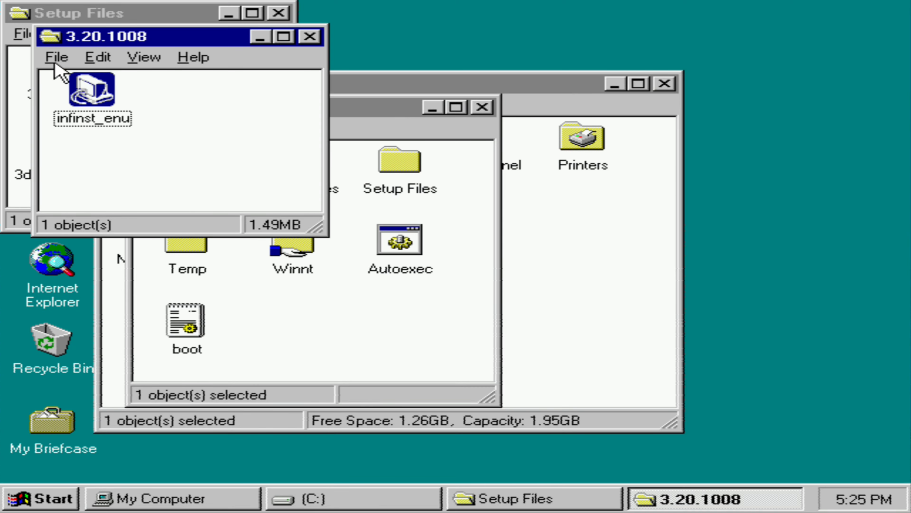
pyautogui.doubleClick(84, 95)
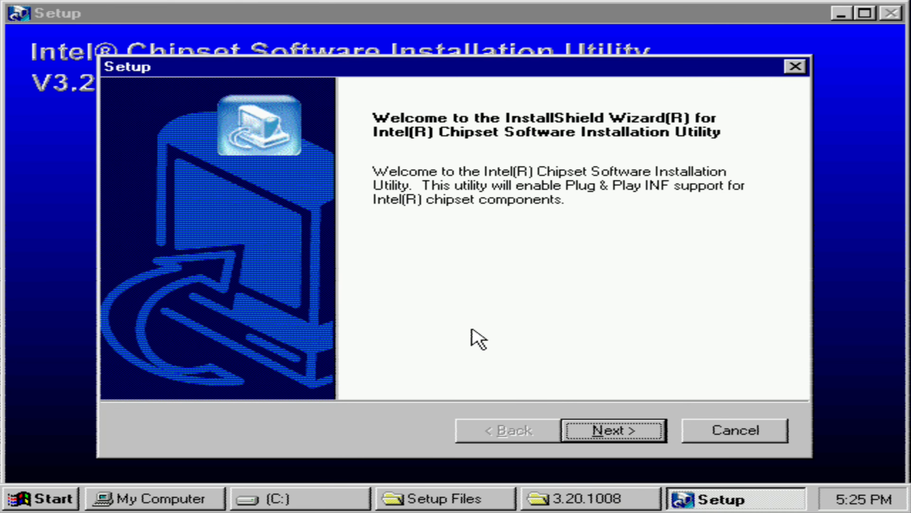
# - Try to install the Intel Chipset Software Installation Utility V3.20.1008, accepting its license agreement and continuing past the readme
pyautogui.click(655, 430)
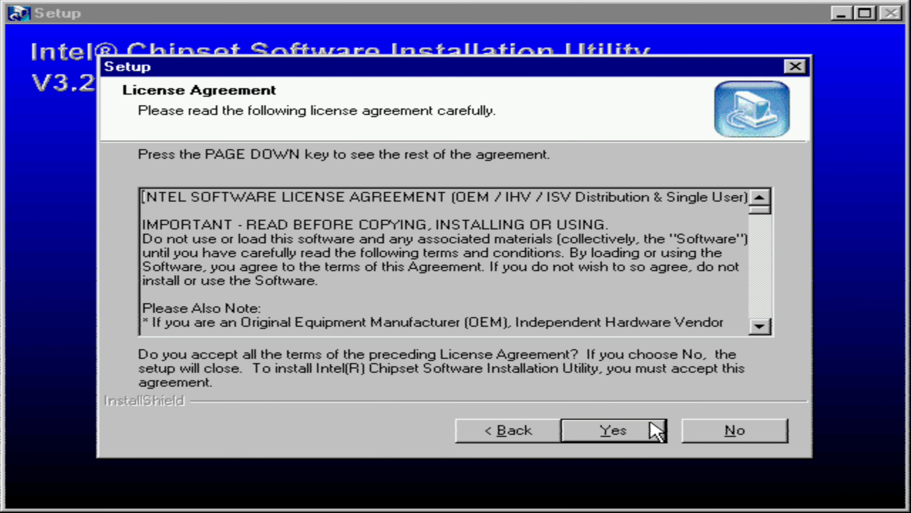
pyautogui.click(654, 427)
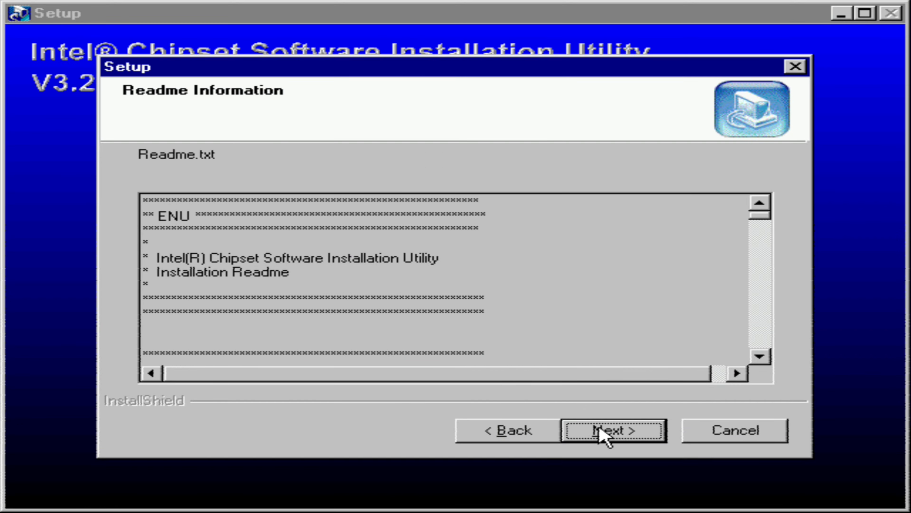
pyautogui.click(600, 429)
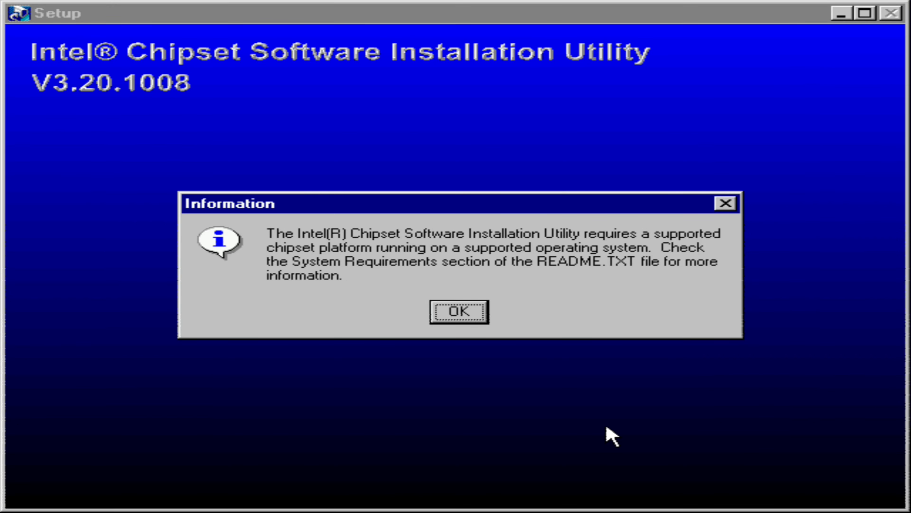
pyautogui.click(448, 310)
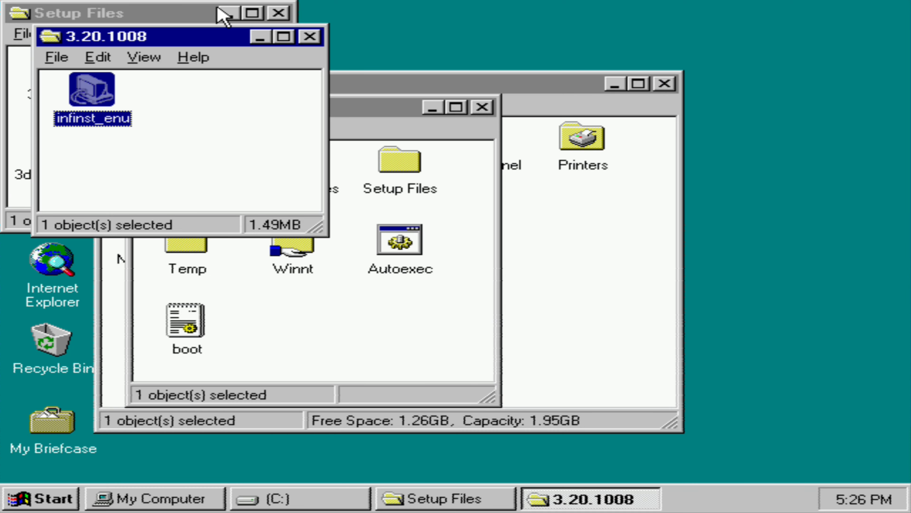
# - Close the 3.20.1008, Setup Files, (C:) and My Computer windows
pyautogui.click(310, 36)
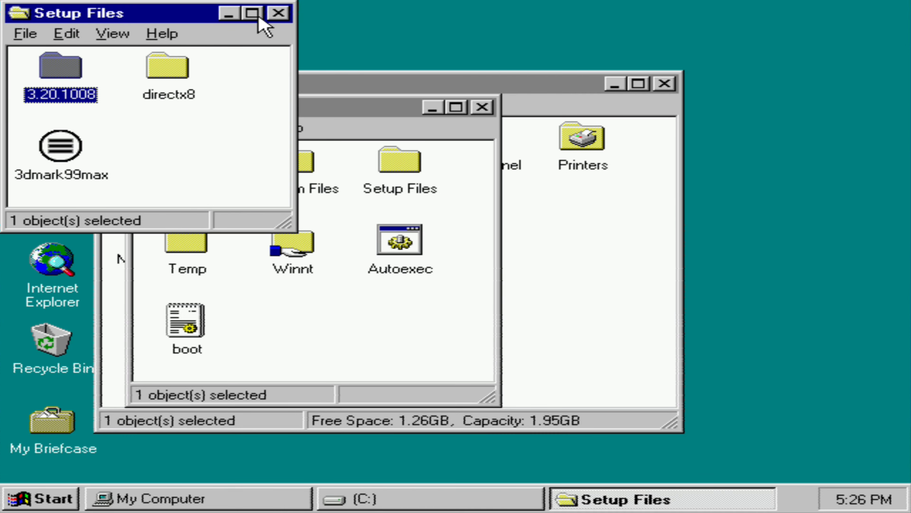
pyautogui.click(278, 13)
pyautogui.click(483, 275)
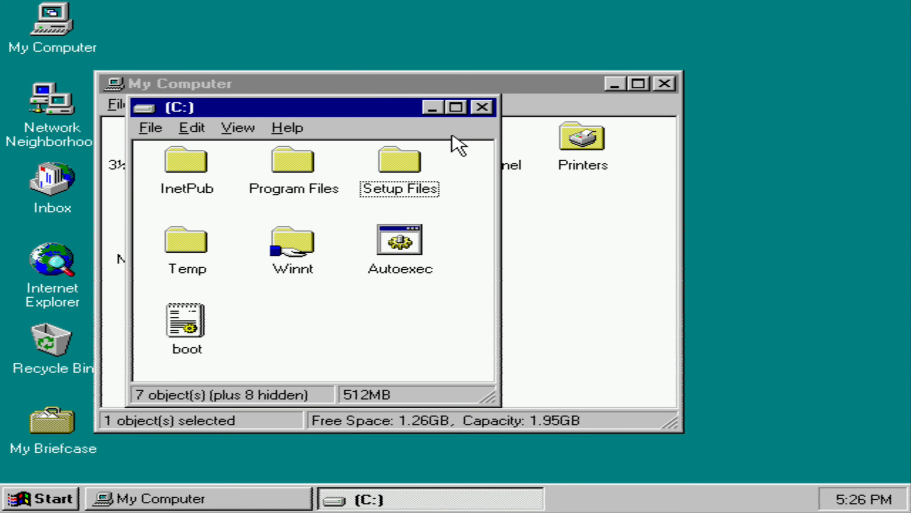
pyautogui.click(479, 109)
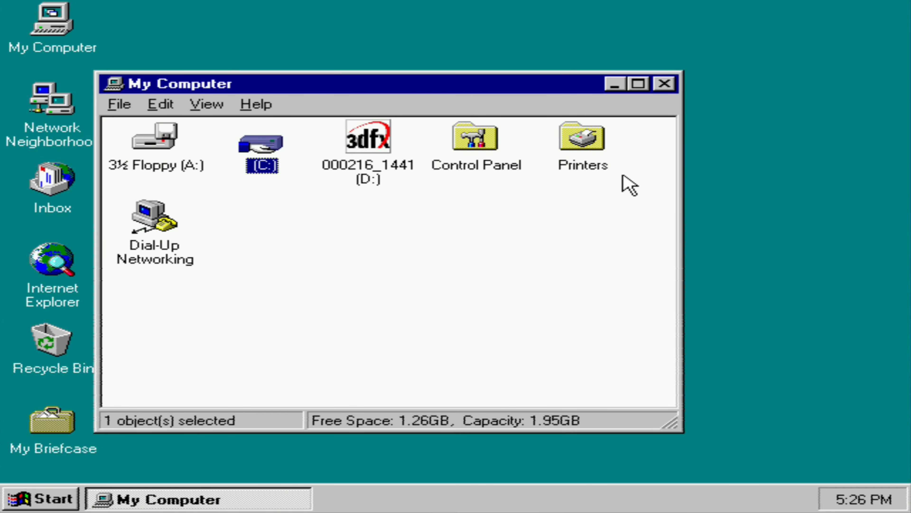
pyautogui.click(625, 183)
pyautogui.click(663, 84)
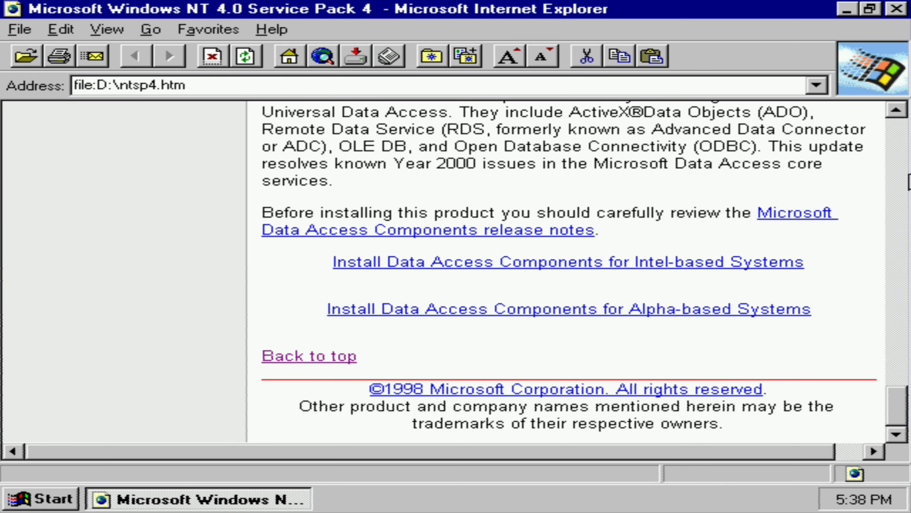
# - Install Service Pack 4 from its disc page, opening spsetup.bat, accepting the license, keeping uninstall backup files and agreeing to the 40-bit security downgrade
pyautogui.moveTo(895, 409); pyautogui.dragTo(884, 123)
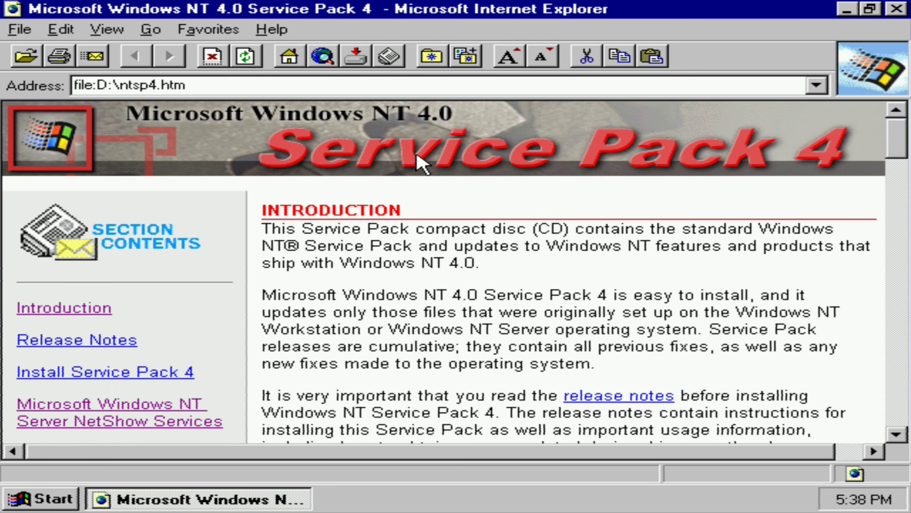
pyautogui.click(87, 372)
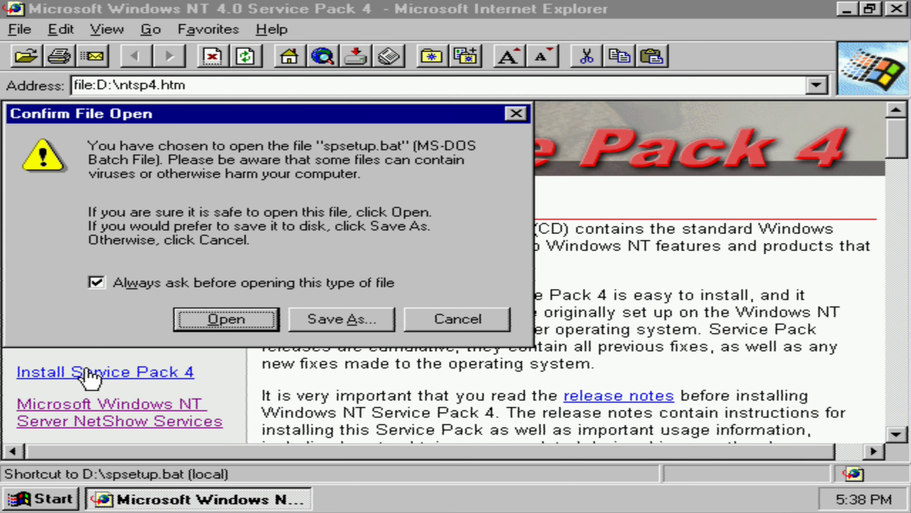
pyautogui.click(217, 322)
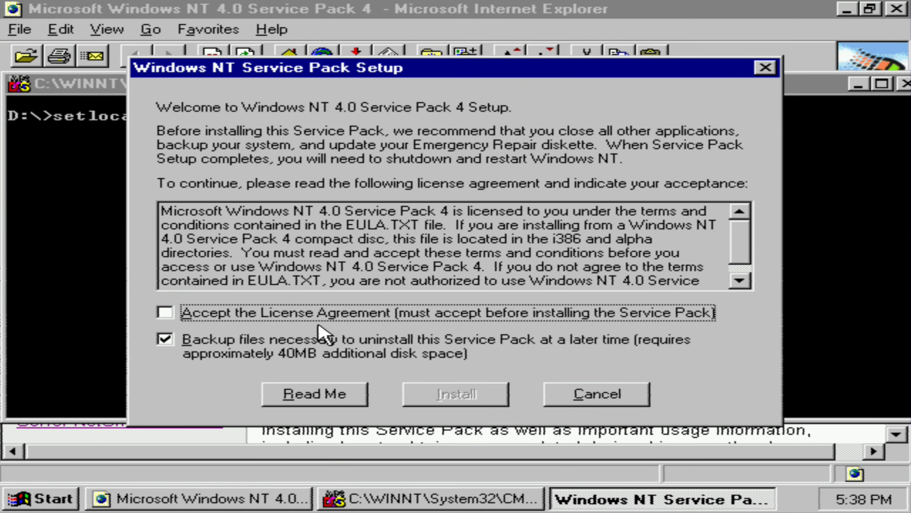
pyautogui.click(309, 316)
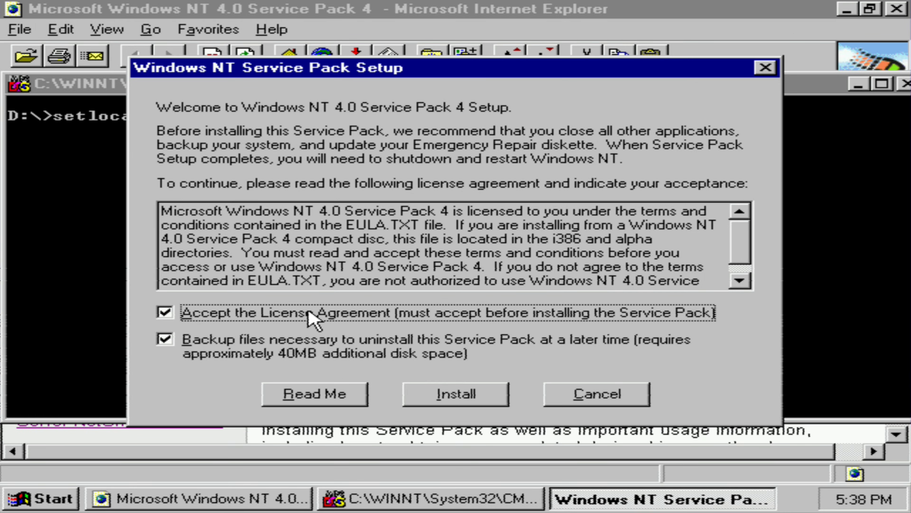
pyautogui.click(479, 395)
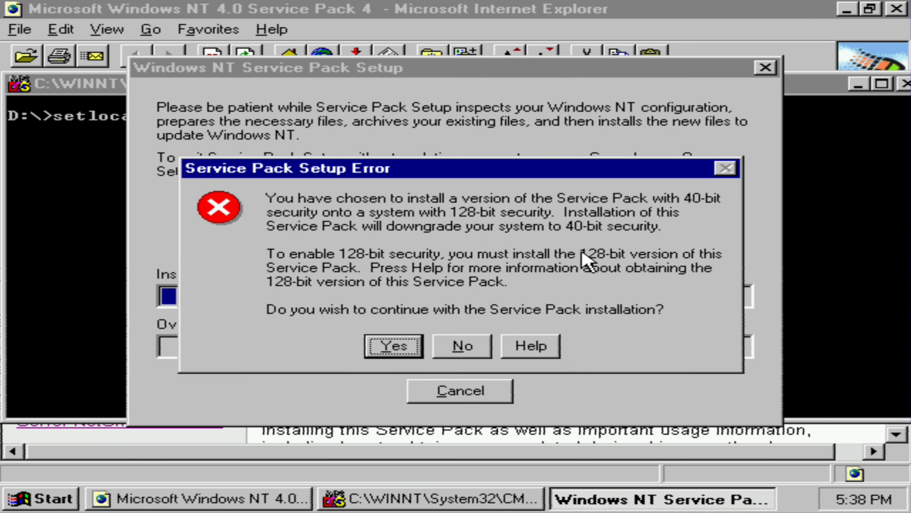
pyautogui.click(395, 351)
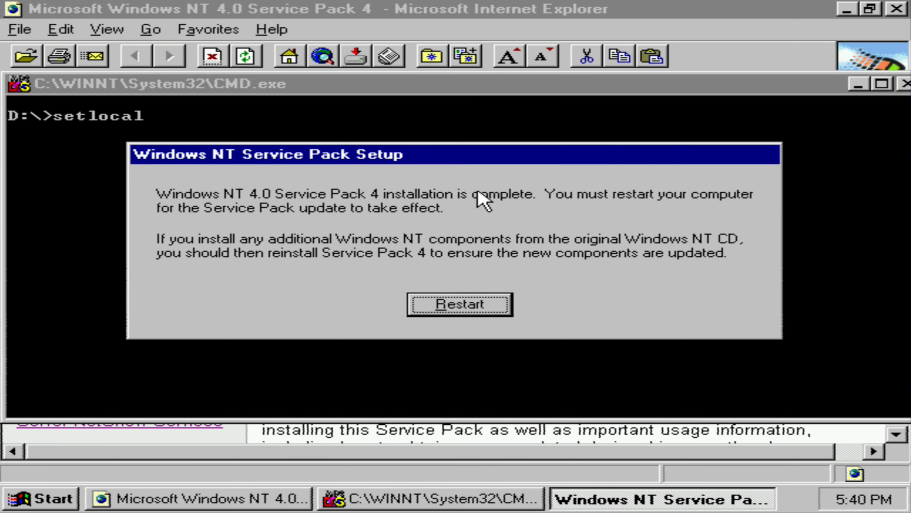
# - Restart the computer and log on to DOMAIN as Administrator with a blank password, viewing and closing the offered Y2K.TXT file
pyautogui.click(455, 310)
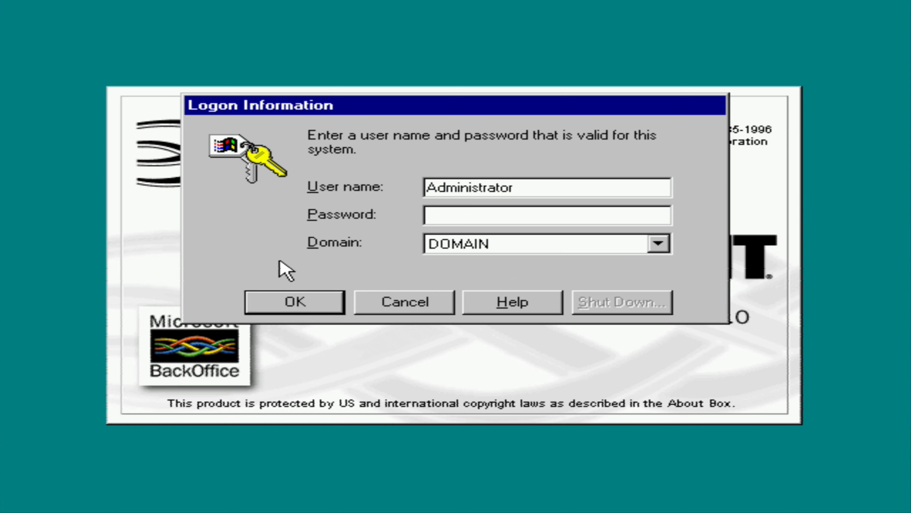
pyautogui.click(326, 295)
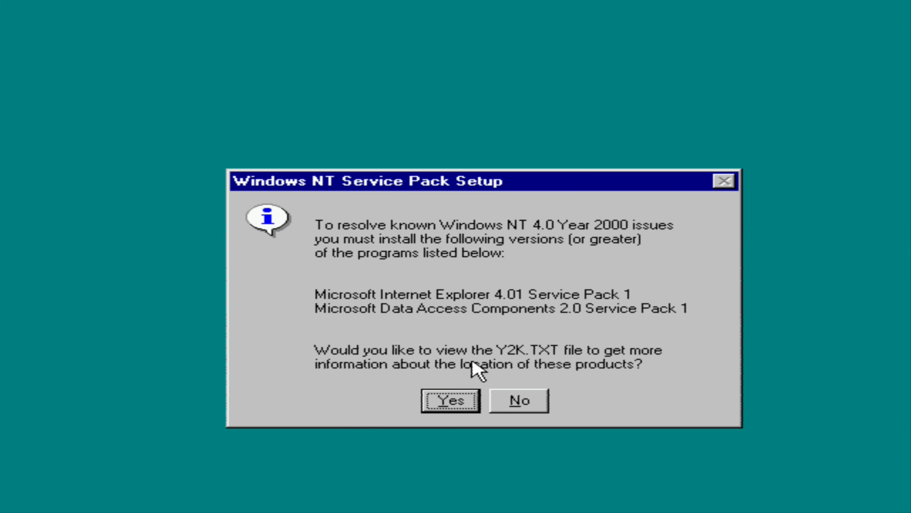
pyautogui.click(463, 398)
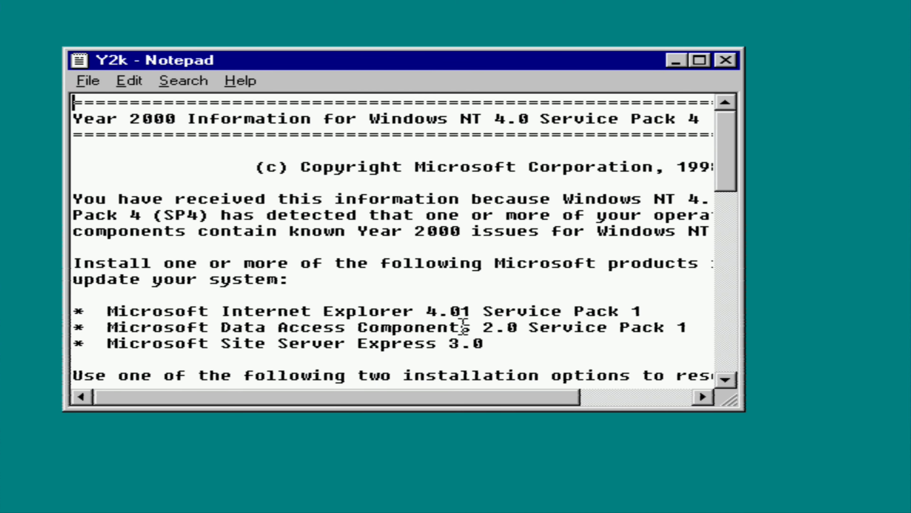
pyautogui.click(728, 65)
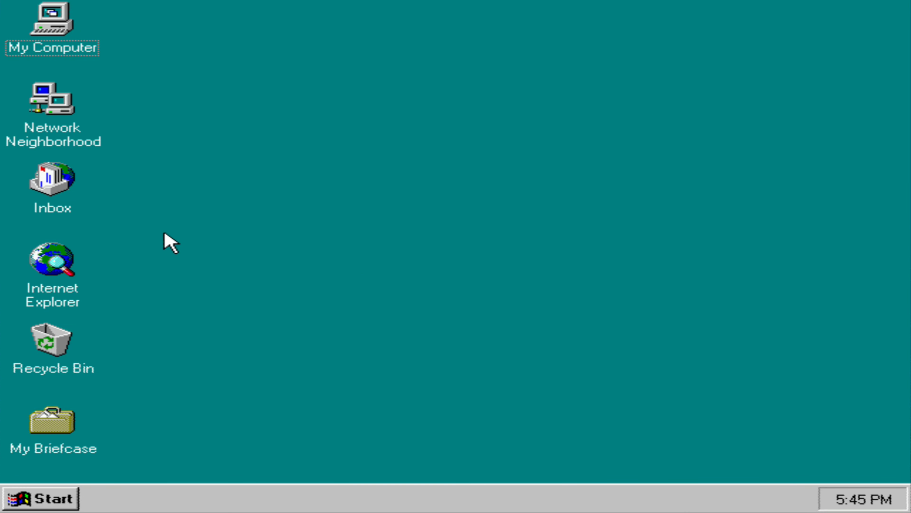
# - Check the sound assigned to the Default Beep event in Control Panel's Sounds properties, and leave without changes
pyautogui.click(42, 497)
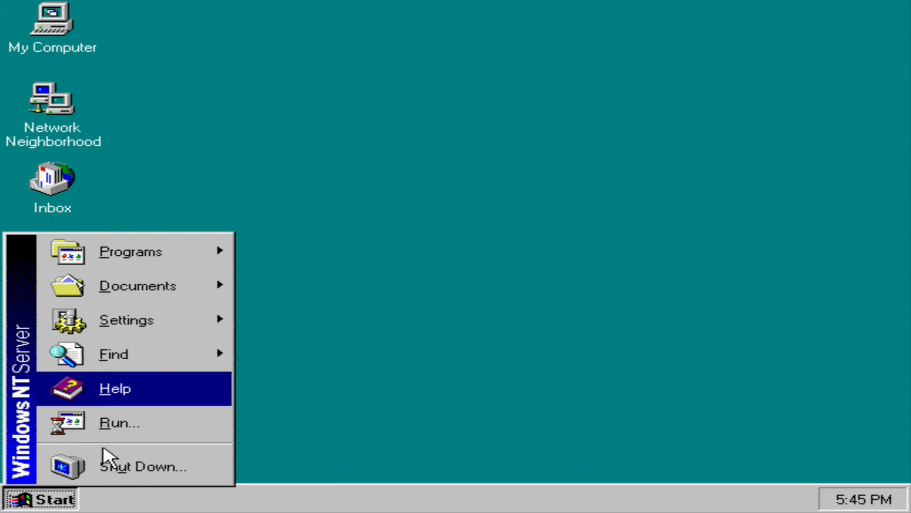
pyautogui.moveTo(146, 317)
pyautogui.click(283, 319)
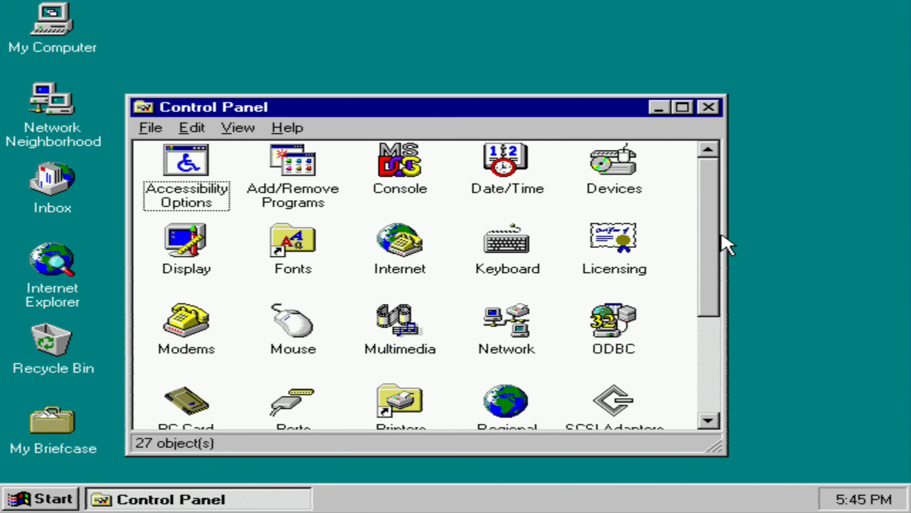
pyautogui.moveTo(717, 239); pyautogui.dragTo(724, 363)
pyautogui.doubleClick(388, 329)
pyautogui.click(135, 163)
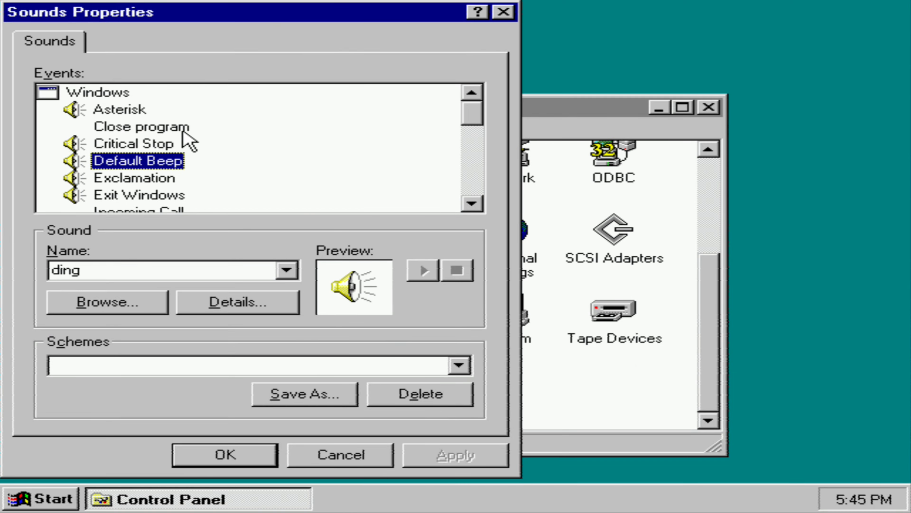
pyautogui.click(337, 460)
pyautogui.click(387, 366)
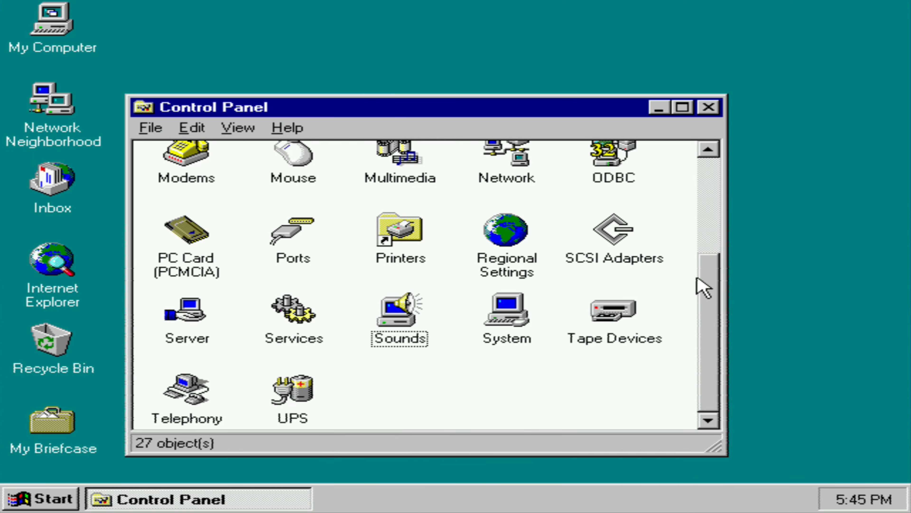
# - Review the Multimedia components in Add/Remove Programs' Windows NT Setup list, and leave without changes
pyautogui.moveTo(702, 276); pyautogui.dragTo(700, 179)
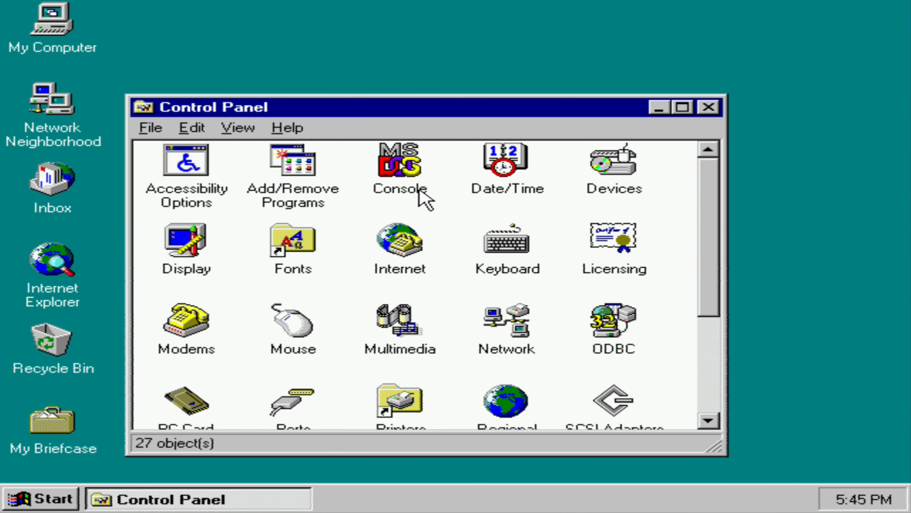
pyautogui.doubleClick(308, 159)
pyautogui.click(265, 51)
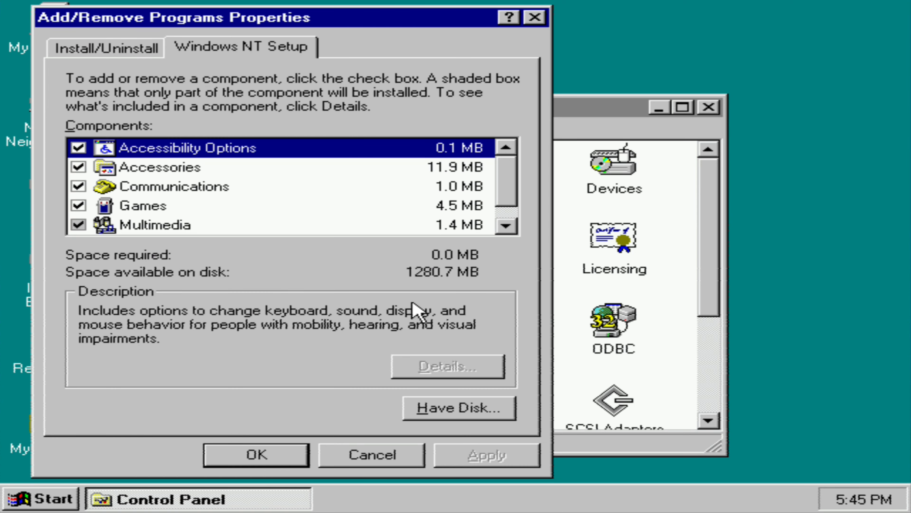
pyautogui.click(144, 223)
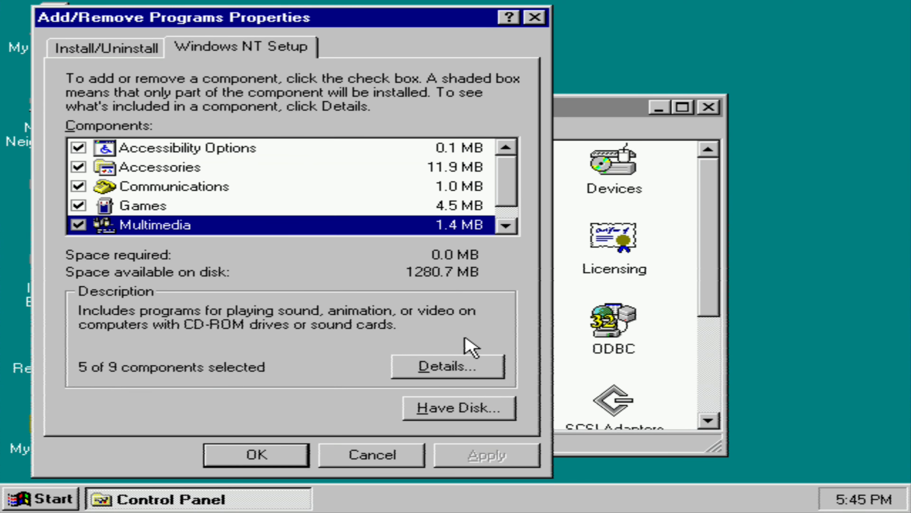
pyautogui.click(448, 366)
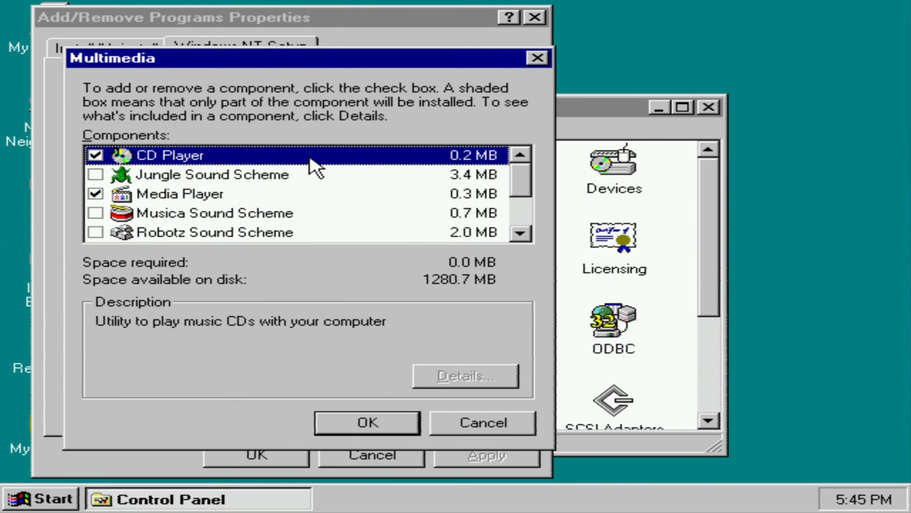
pyautogui.moveTo(521, 170); pyautogui.dragTo(538, 163)
pyautogui.click(436, 425)
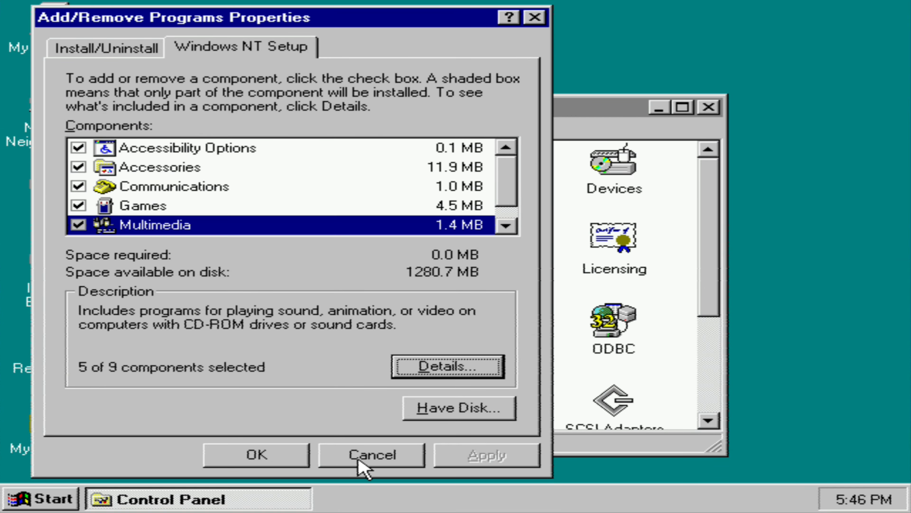
pyautogui.click(360, 461)
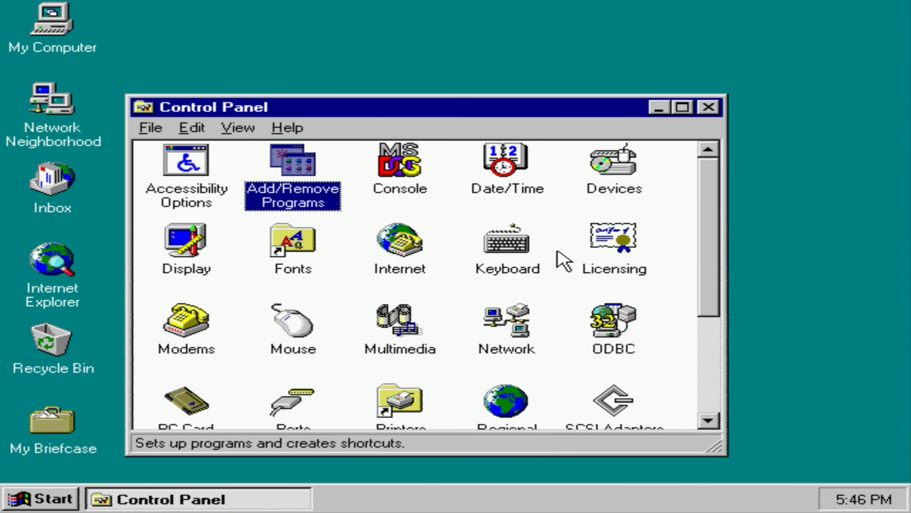
# - Review the Video, MIDI, CD Music and Audio settings in Multimedia Properties, and leave without changes
pyautogui.doubleClick(398, 312)
pyautogui.click(216, 49)
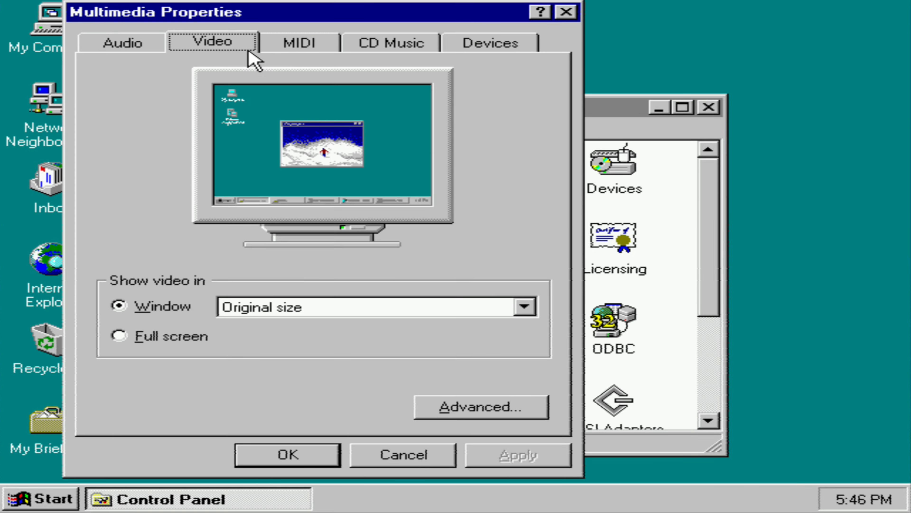
pyautogui.click(303, 48)
pyautogui.click(366, 45)
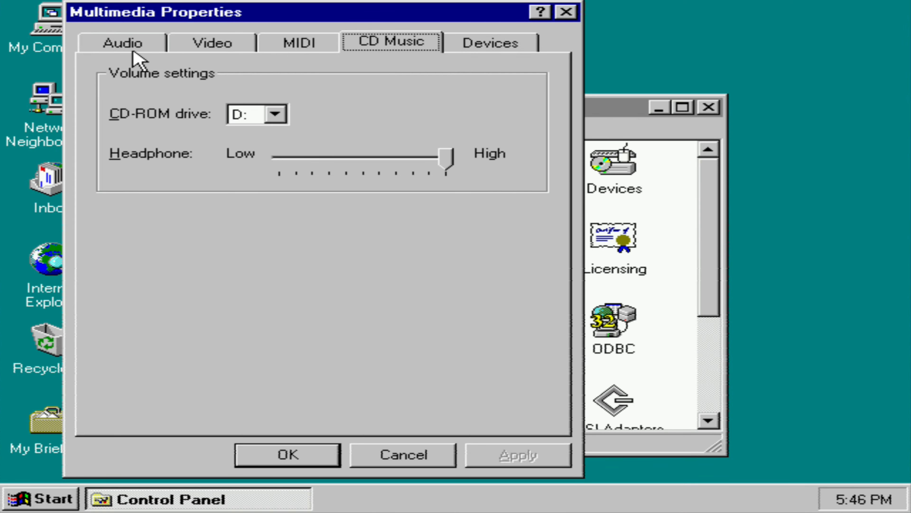
pyautogui.click(137, 60)
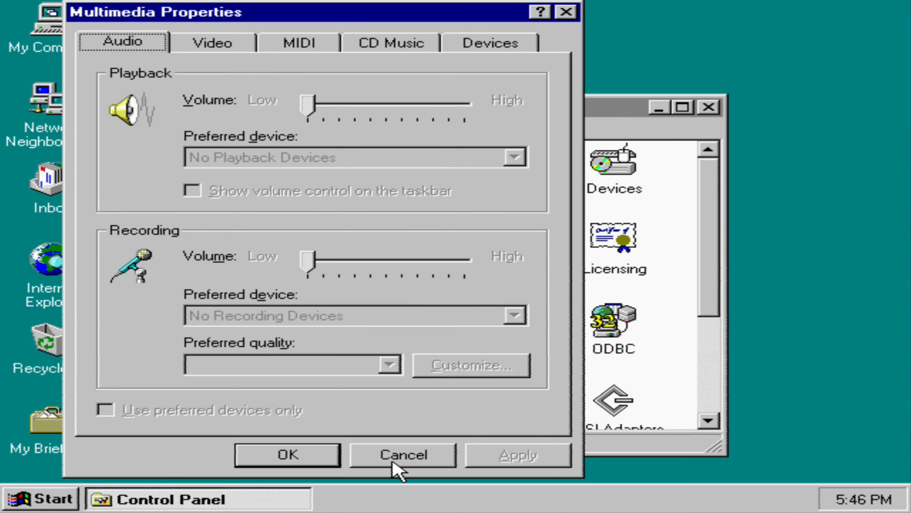
pyautogui.click(398, 456)
# - Review the General, Performance and Hardware Profiles information in System Properties, and leave without changes
pyautogui.moveTo(711, 223); pyautogui.dragTo(735, 359)
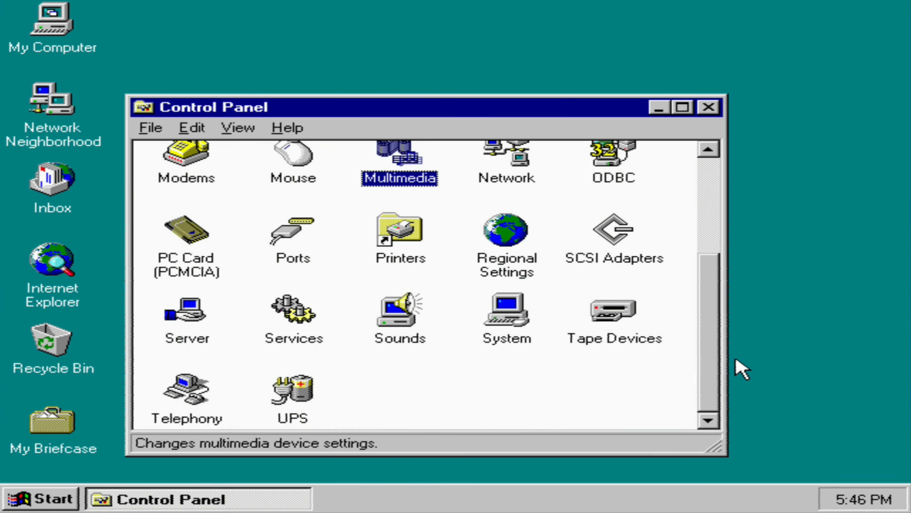
pyautogui.doubleClick(522, 313)
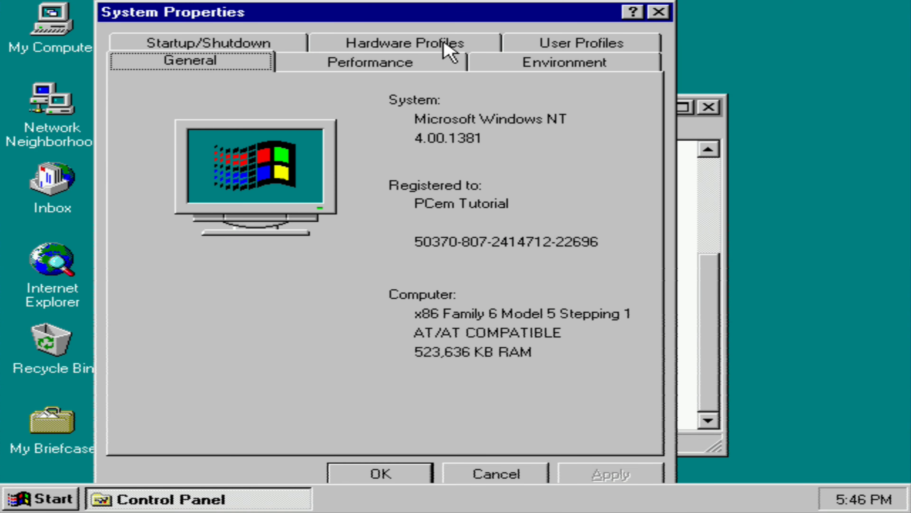
pyautogui.click(431, 65)
pyautogui.click(384, 46)
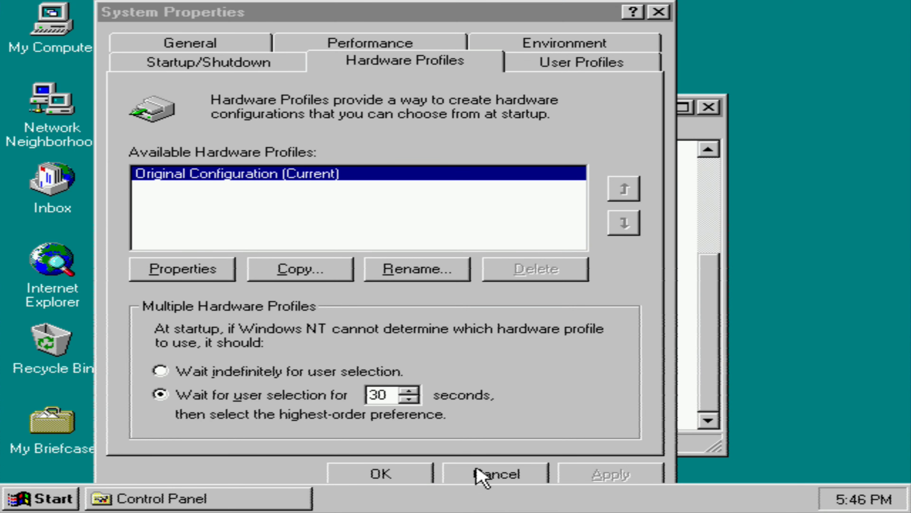
pyautogui.click(482, 475)
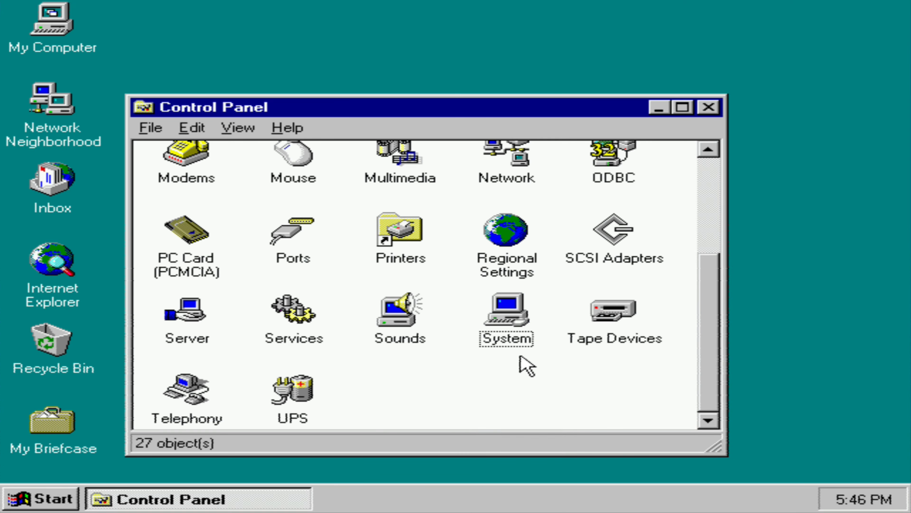
# - Look through the whole Devices list in Control Panel for driver status and startup types, and close it
pyautogui.moveTo(708, 319); pyautogui.dragTo(714, 220)
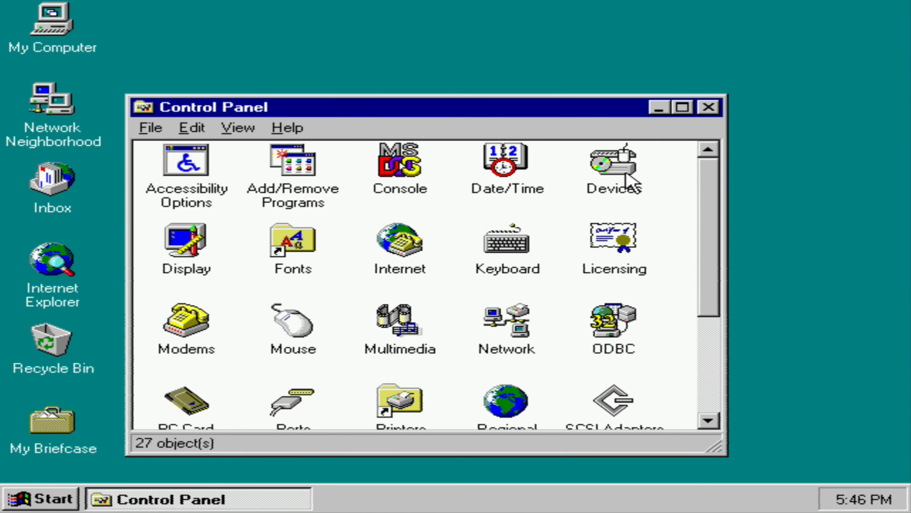
pyautogui.doubleClick(628, 182)
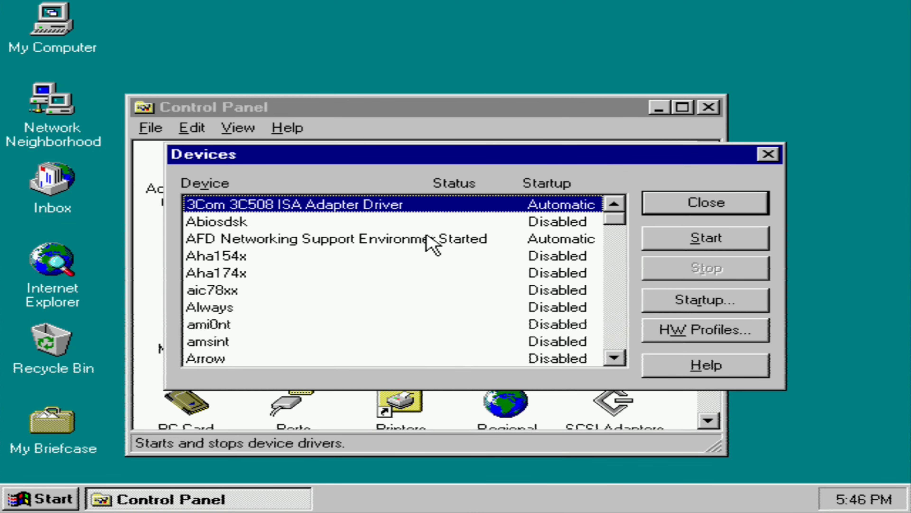
pyautogui.moveTo(620, 222); pyautogui.dragTo(624, 319)
pyautogui.moveTo(624, 319); pyautogui.dragTo(653, 344)
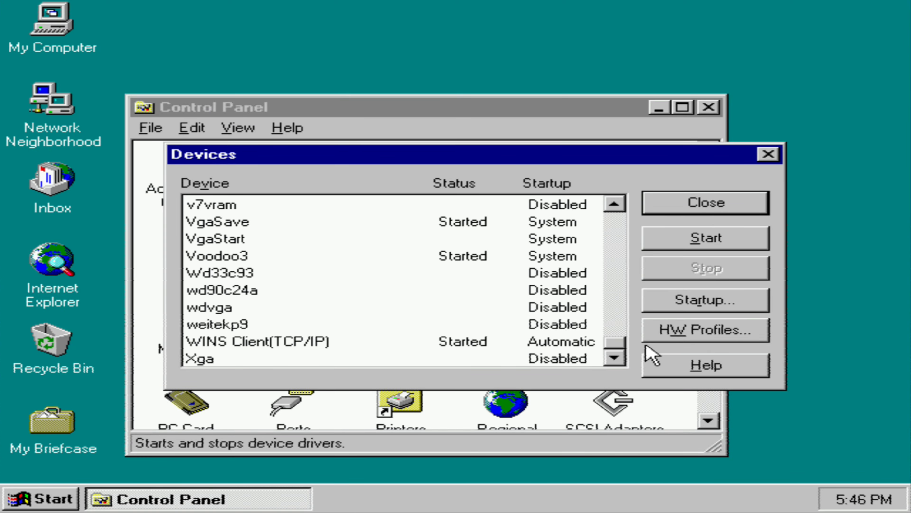
pyautogui.press('Home')
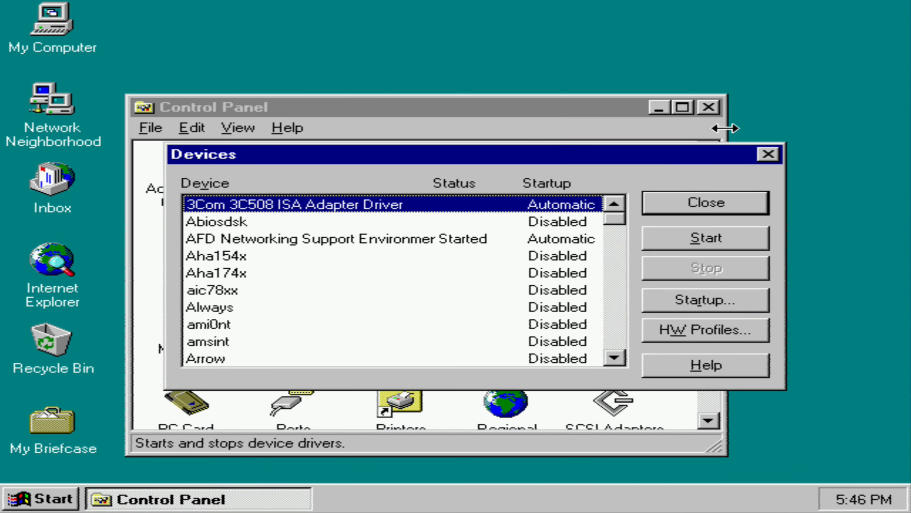
pyautogui.click(767, 155)
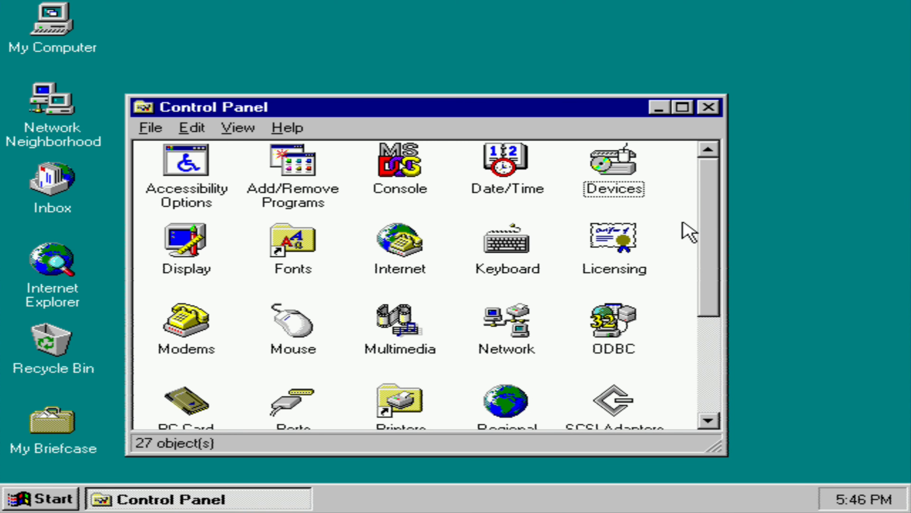
# - Reopen the Devices list, check the T128 entry and the drivers further up, and close it without changes
pyautogui.doubleClick(584, 157)
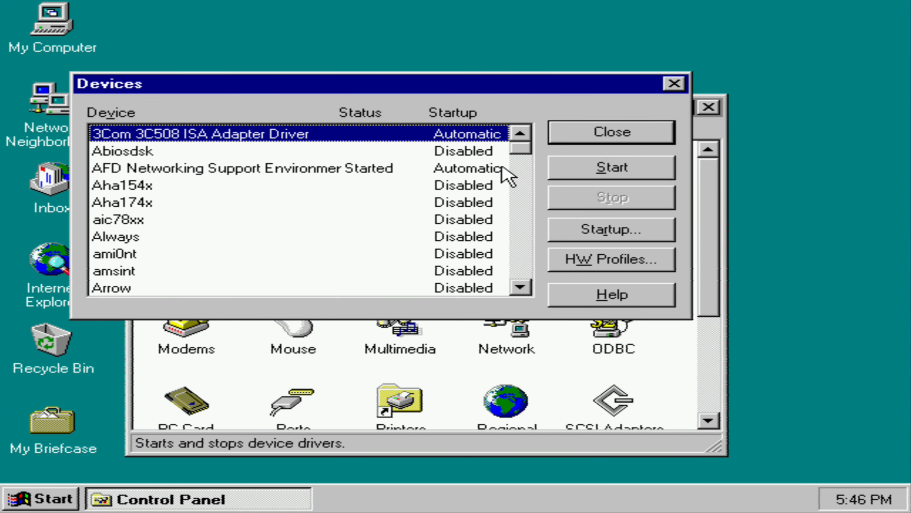
pyautogui.moveTo(520, 151); pyautogui.dragTo(531, 250)
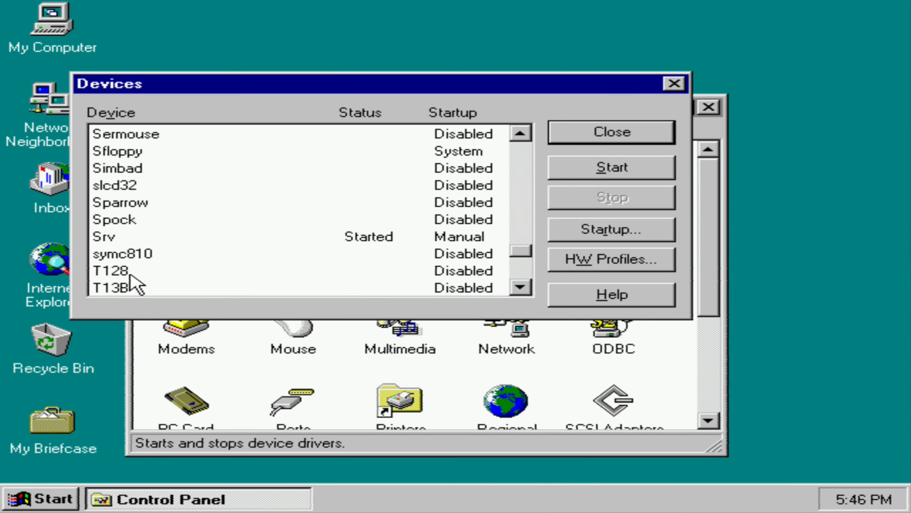
pyautogui.click(115, 272)
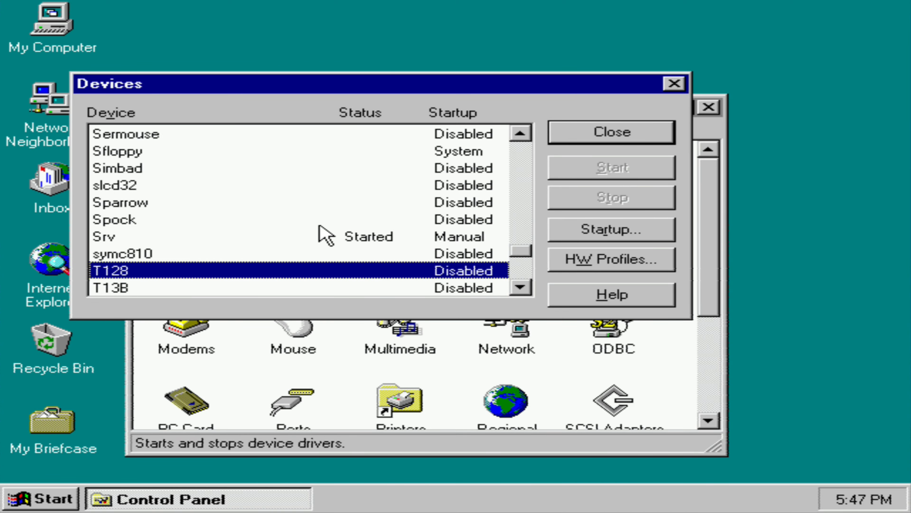
pyautogui.moveTo(519, 253); pyautogui.dragTo(597, 205)
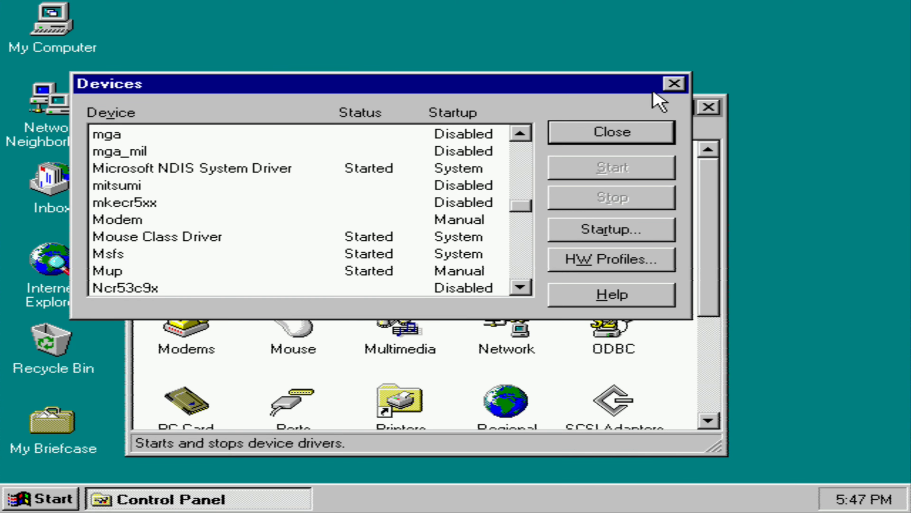
pyautogui.click(673, 84)
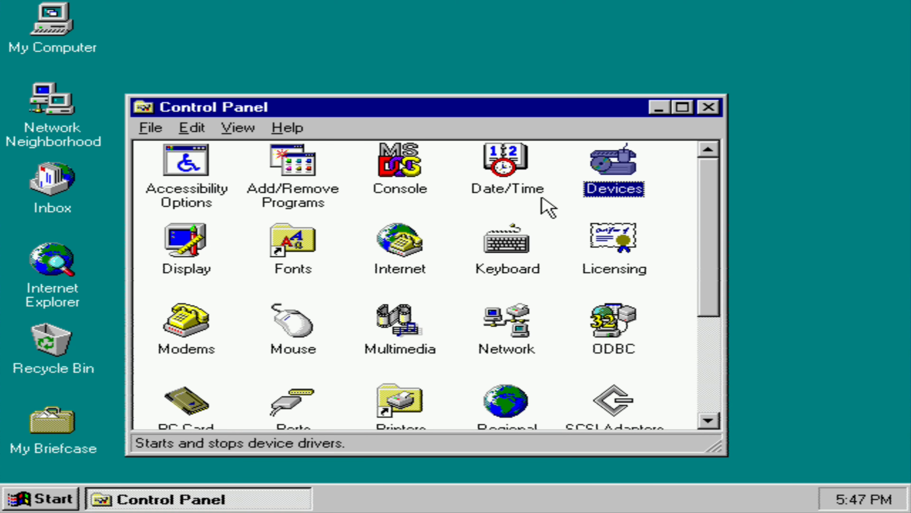
pyautogui.click(457, 236)
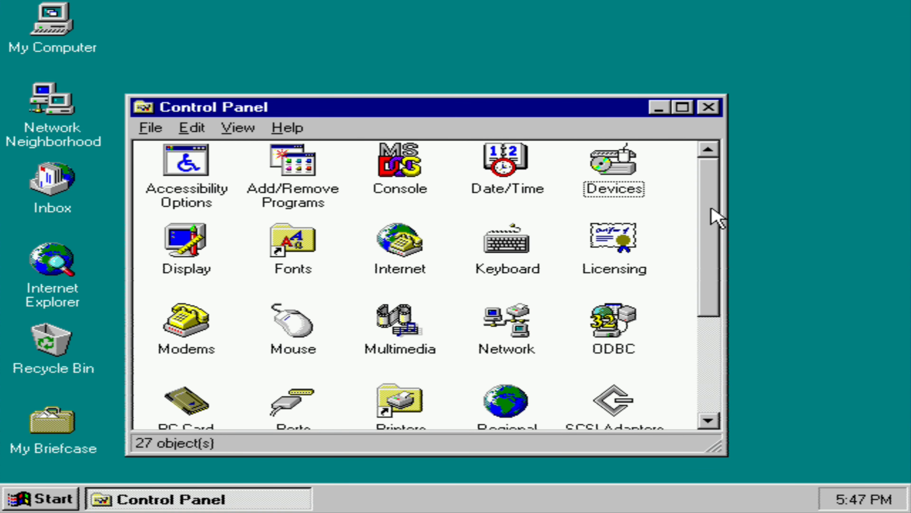
# - Apply the Windows NT Default sound scheme in Sounds Properties, saving the previous scheme as "Windows NT"
pyautogui.moveTo(710, 204); pyautogui.dragTo(734, 321)
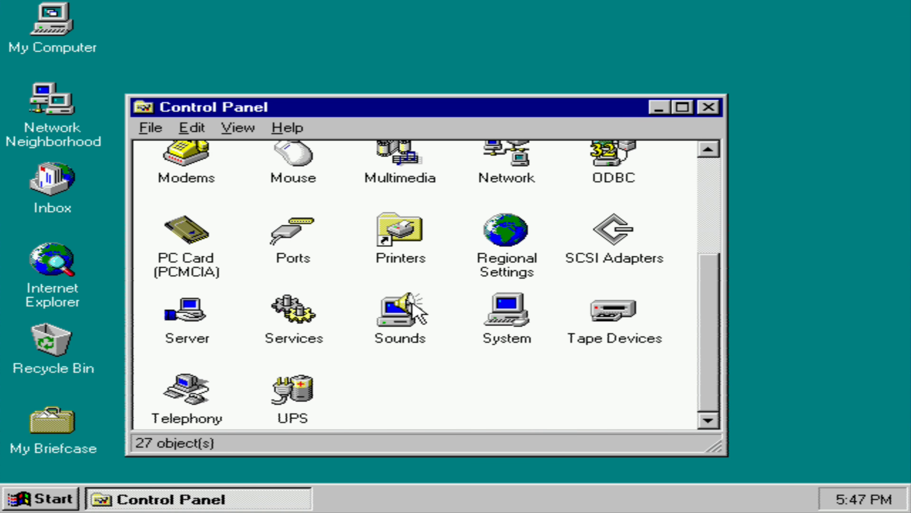
pyautogui.click(424, 308)
pyautogui.doubleClick(433, 313)
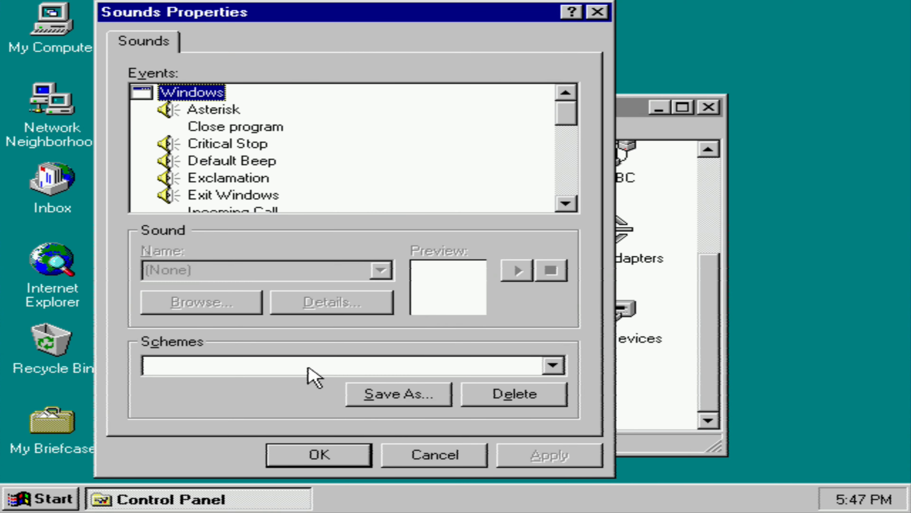
pyautogui.click(312, 374)
pyautogui.click(272, 413)
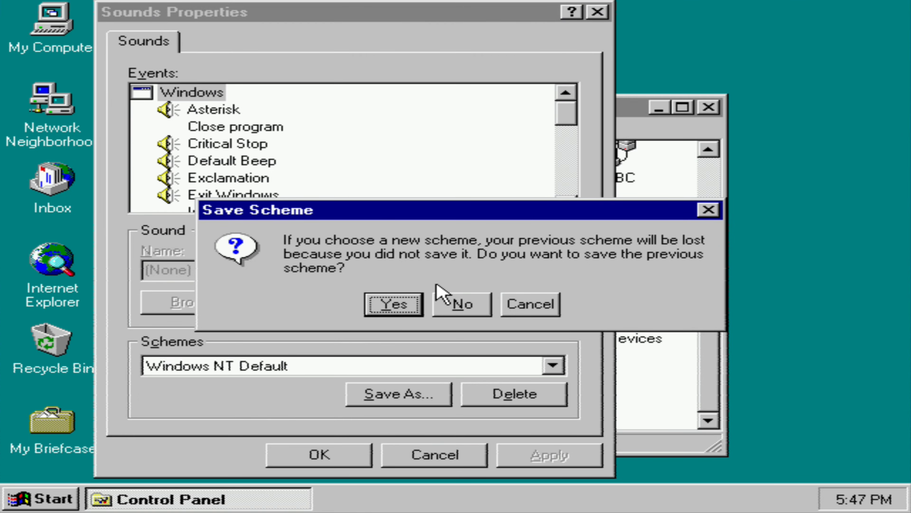
pyautogui.click(410, 301)
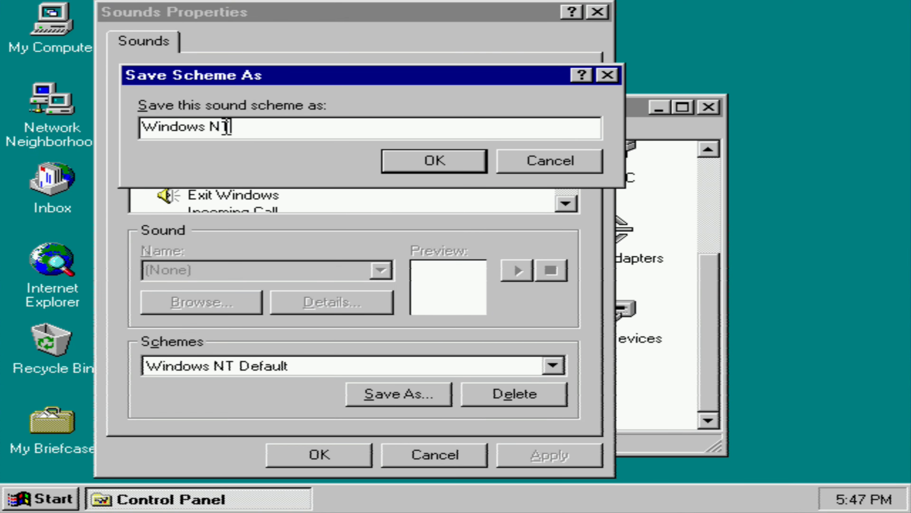
pyautogui.click(394, 150)
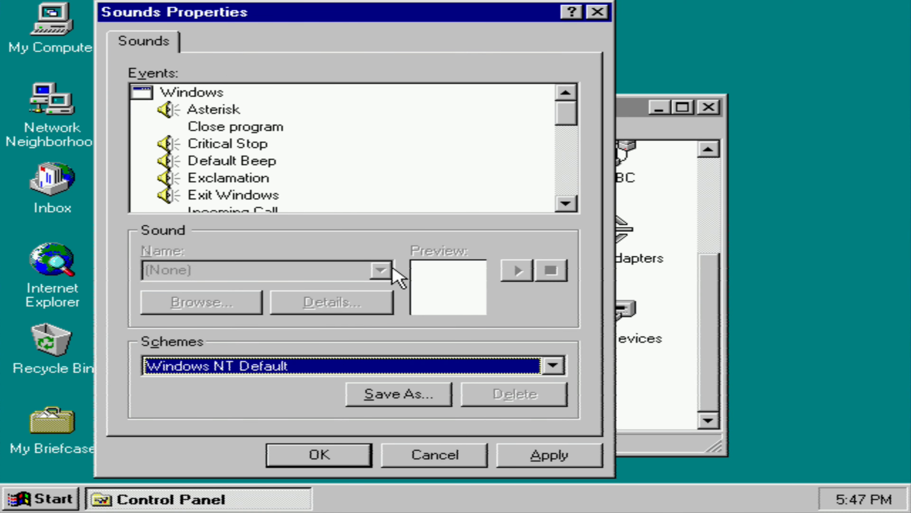
pyautogui.click(563, 453)
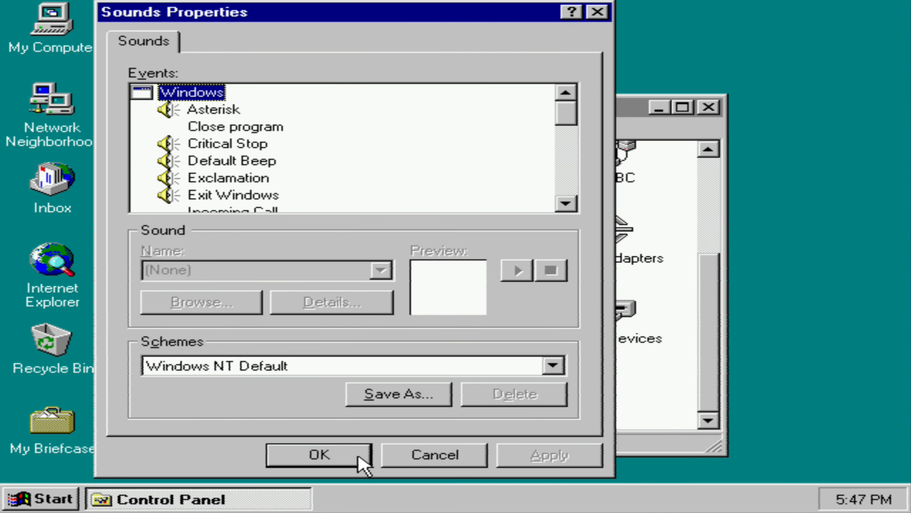
# - View the details of the sound assigned to the Asterisk event, and close Sounds Properties
pyautogui.click(170, 105)
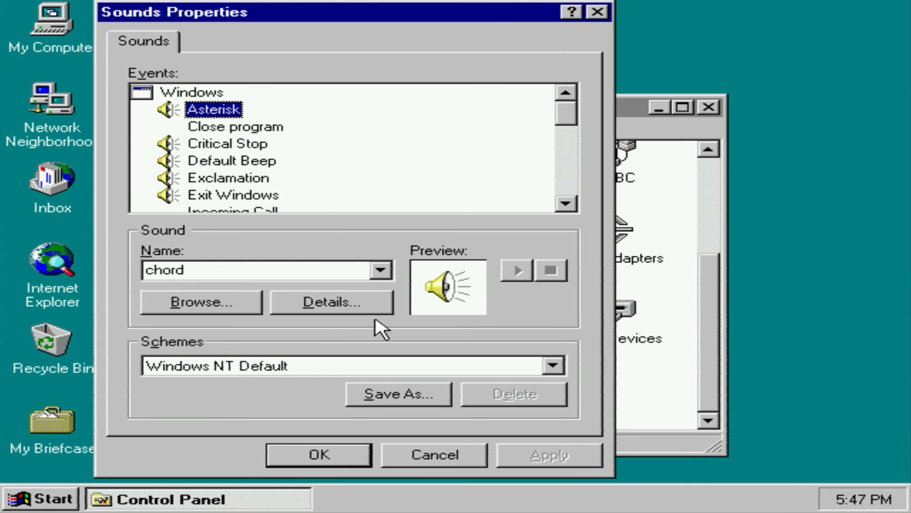
pyautogui.click(278, 314)
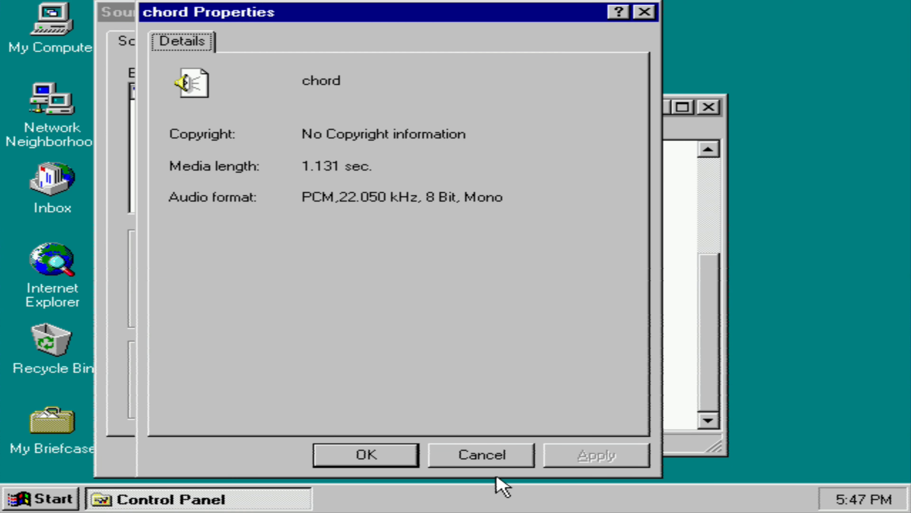
pyautogui.click(474, 462)
pyautogui.click(360, 451)
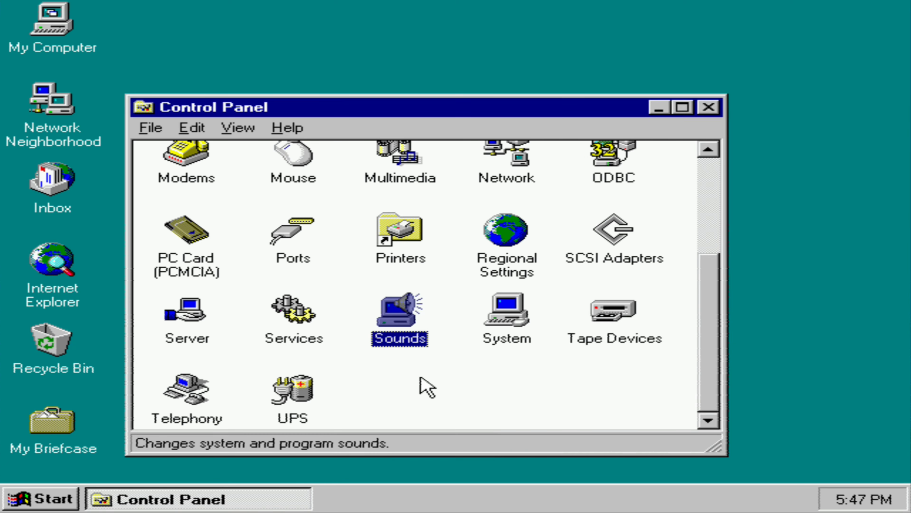
# - Check the status and startup types in the Services list, and close it along with Control Panel
pyautogui.click(429, 377)
pyautogui.doubleClick(318, 319)
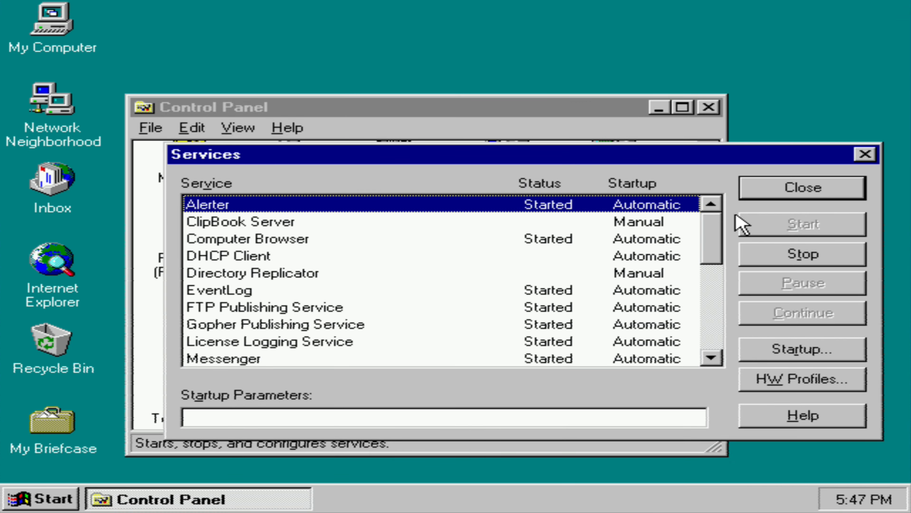
pyautogui.moveTo(714, 227); pyautogui.dragTo(748, 193)
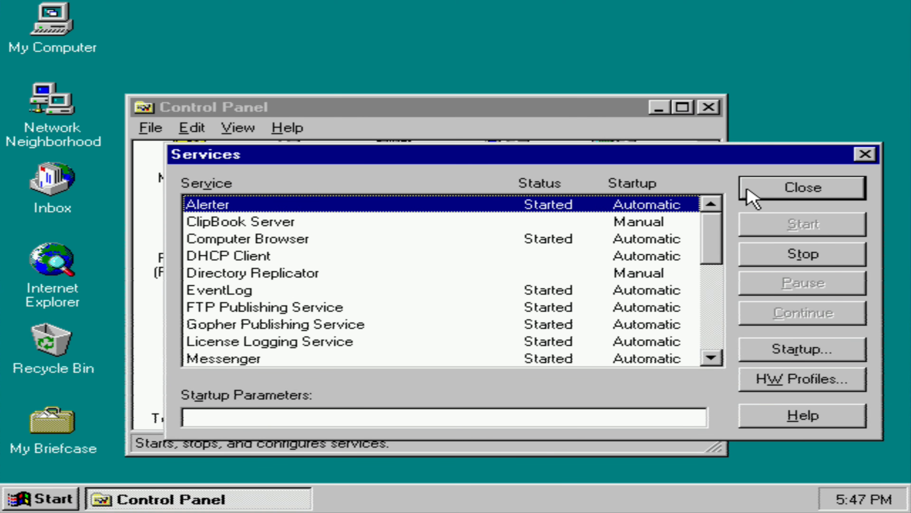
pyautogui.click(859, 156)
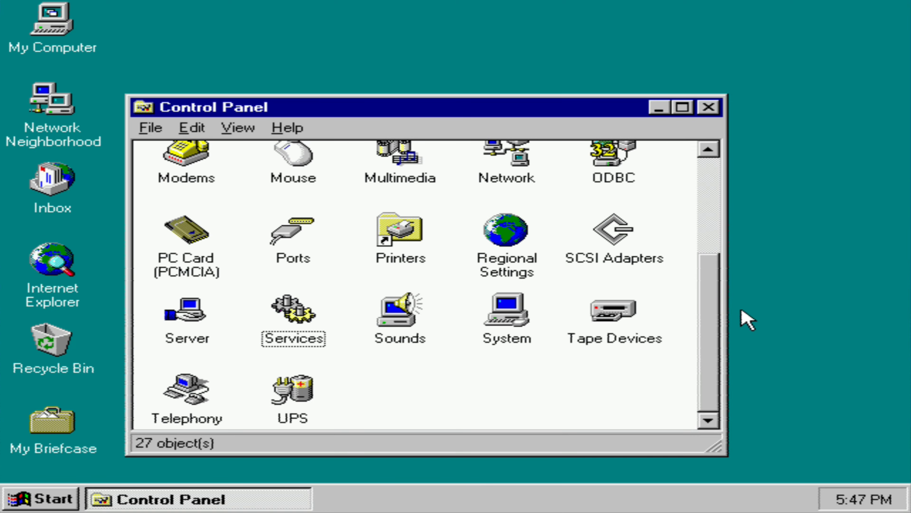
pyautogui.moveTo(710, 310); pyautogui.dragTo(735, 169)
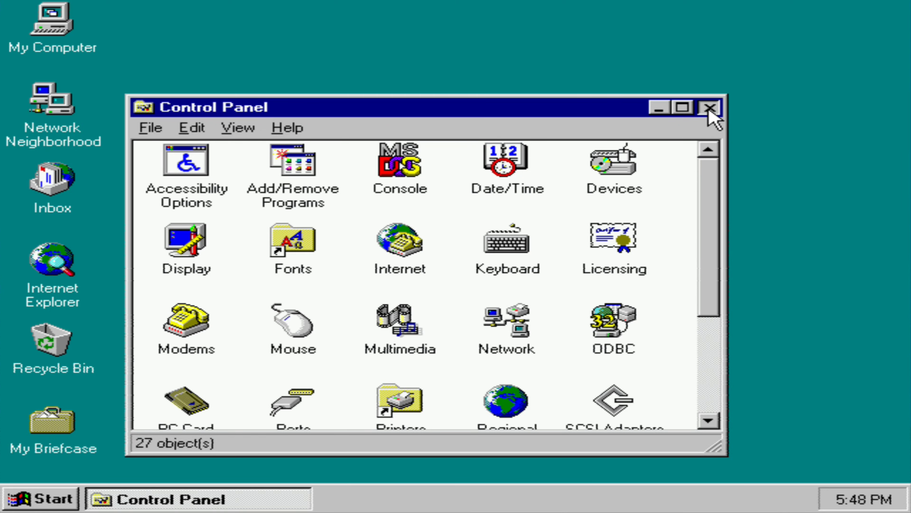
pyautogui.click(709, 108)
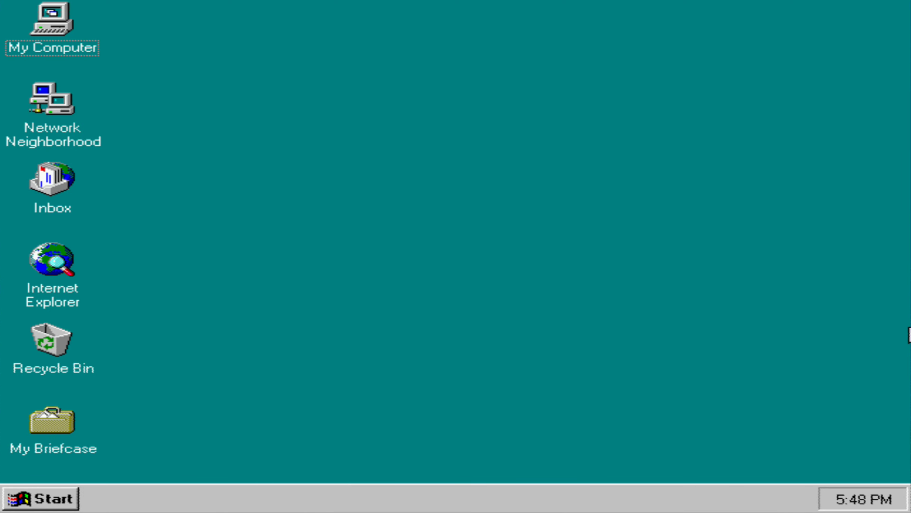